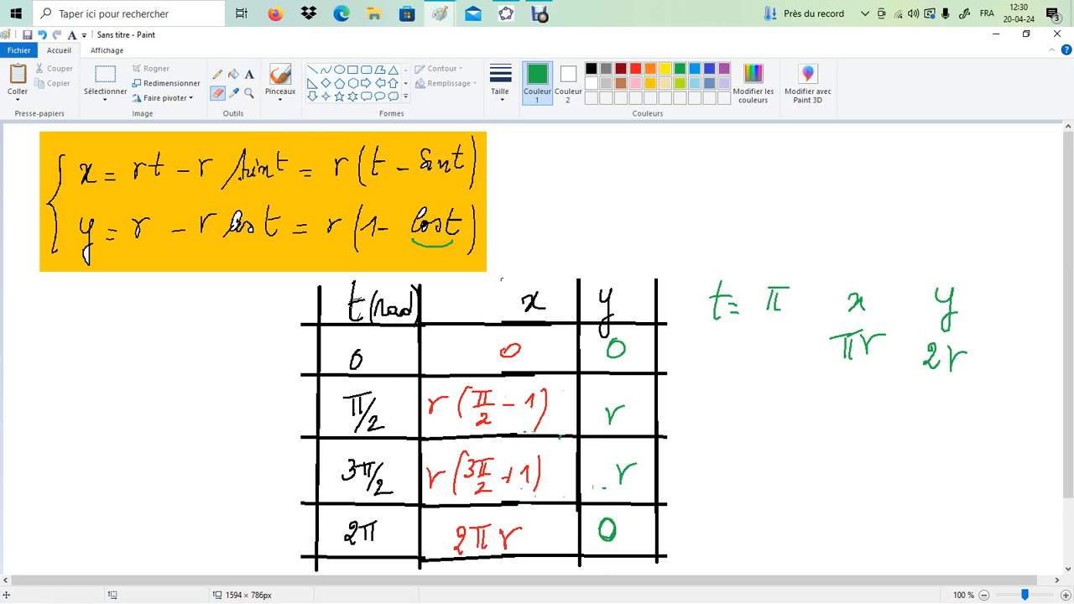
# - Frame the handwritten t = π values for x and y with a green rectangle of about 453 × 246 px
pyautogui.click(353, 69)
pyautogui.moveTo(695, 239); pyautogui.dragTo(1000, 403)
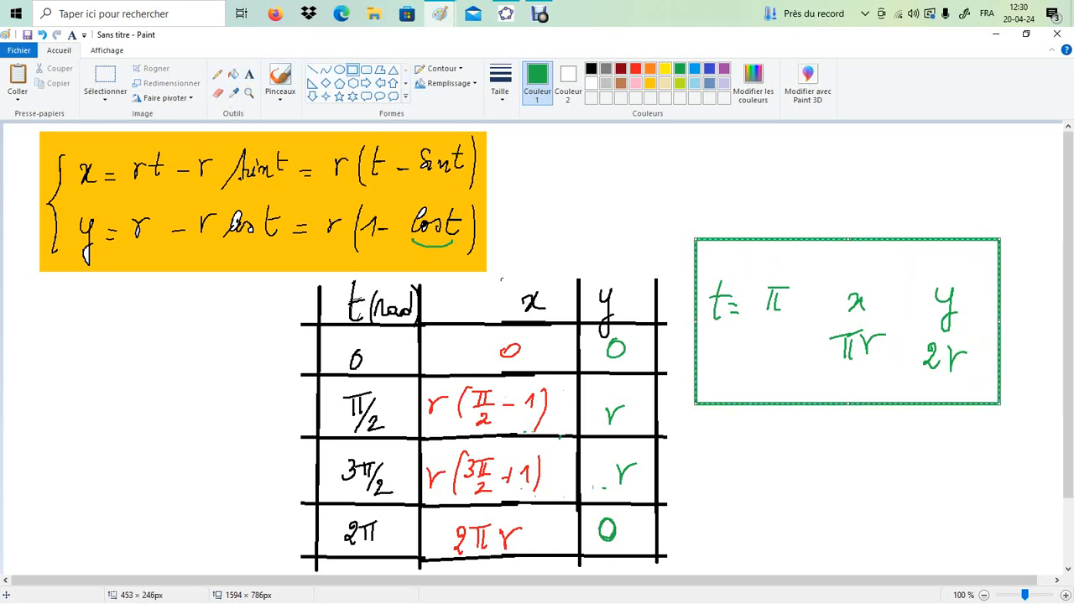
# - Handwrite the angle values 0, π/2, π, 3π/2 and 2π in a green row above the framed note
pyautogui.click(217, 74)
pyautogui.moveTo(592, 154); pyautogui.dragTo(594, 153)
pyautogui.moveTo(658, 142)
pyautogui.mouseDown()
pyautogui.moveTo(665, 165)
pyautogui.moveTo(675, 144)
pyautogui.mouseUp()
pyautogui.moveTo(681, 151); pyautogui.dragTo(670, 166)
pyautogui.moveTo(667, 168); pyautogui.dragTo(688, 182)
pyautogui.moveTo(731, 148); pyautogui.dragTo(737, 166)
pyautogui.moveTo(719, 146); pyautogui.dragTo(823, 161)
pyautogui.moveTo(818, 147)
pyautogui.mouseDown()
pyautogui.moveTo(839, 146)
pyautogui.moveTo(830, 168)
pyautogui.mouseUp()
pyautogui.moveTo(835, 165)
pyautogui.mouseDown()
pyautogui.moveTo(849, 174)
pyautogui.moveTo(890, 148)
pyautogui.moveTo(902, 165)
pyautogui.mouseUp()
pyautogui.moveTo(906, 150); pyautogui.dragTo(905, 166)
pyautogui.moveTo(913, 150)
pyautogui.mouseDown()
pyautogui.moveTo(913, 161)
pyautogui.moveTo(920, 147)
pyautogui.mouseUp()
# - Draw green vertical dividers around the 0 column and write the row labels x and y beside them
pyautogui.moveTo(563, 231)
pyautogui.mouseDown()
pyautogui.moveTo(562, 155)
pyautogui.moveTo(599, 233)
pyautogui.mouseUp()
pyautogui.moveTo(522, 184); pyautogui.dragTo(523, 199)
pyautogui.moveTo(521, 220)
pyautogui.mouseDown()
pyautogui.moveTo(531, 221)
pyautogui.moveTo(525, 252)
pyautogui.mouseUp()
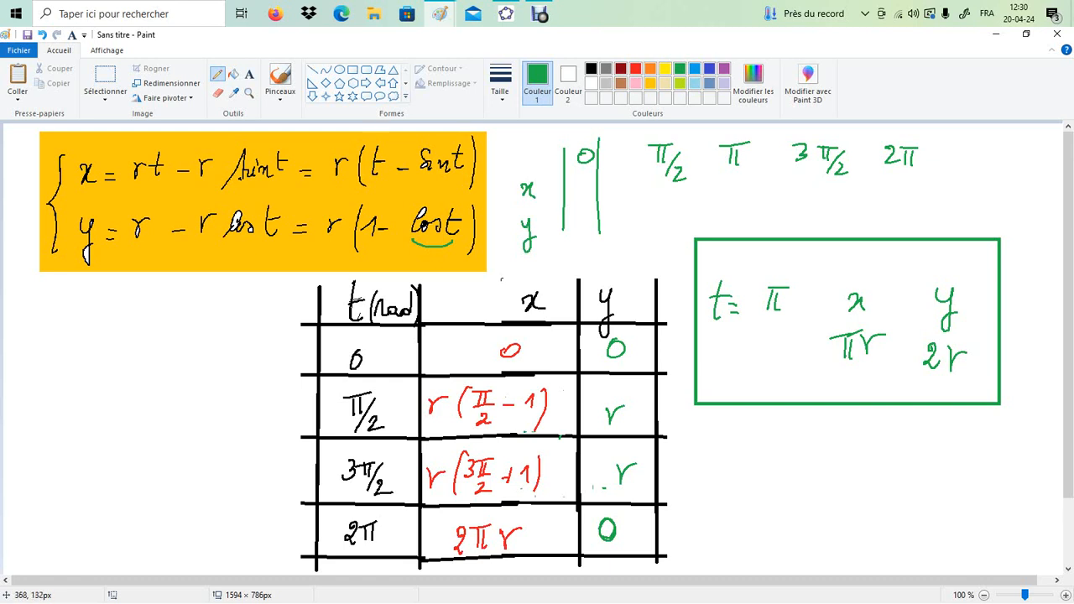
# - Number the x equation (1) and the y equation (2) in green beside the yellow formula area
pyautogui.moveTo(484, 166); pyautogui.dragTo(482, 177)
pyautogui.moveTo(498, 152); pyautogui.dragTo(483, 229)
pyautogui.moveTo(499, 210); pyautogui.dragTo(500, 232)
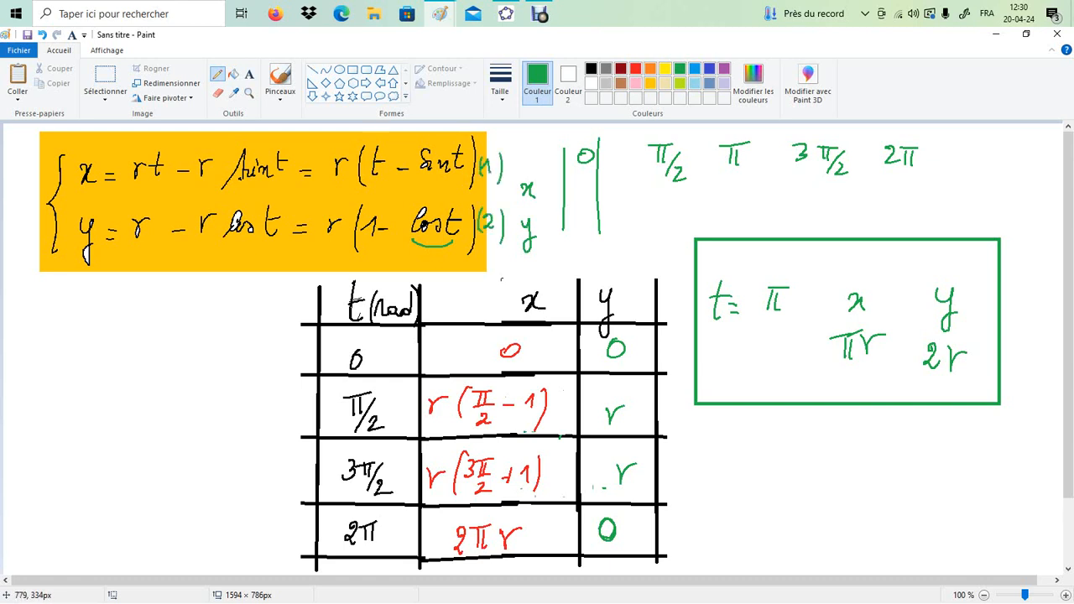
# - Draw a green connecting line between the x and y values in each of the four table rows
pyautogui.moveTo(532, 355); pyautogui.dragTo(613, 355)
pyautogui.moveTo(559, 413); pyautogui.dragTo(603, 411)
pyautogui.moveTo(559, 482); pyautogui.dragTo(611, 476)
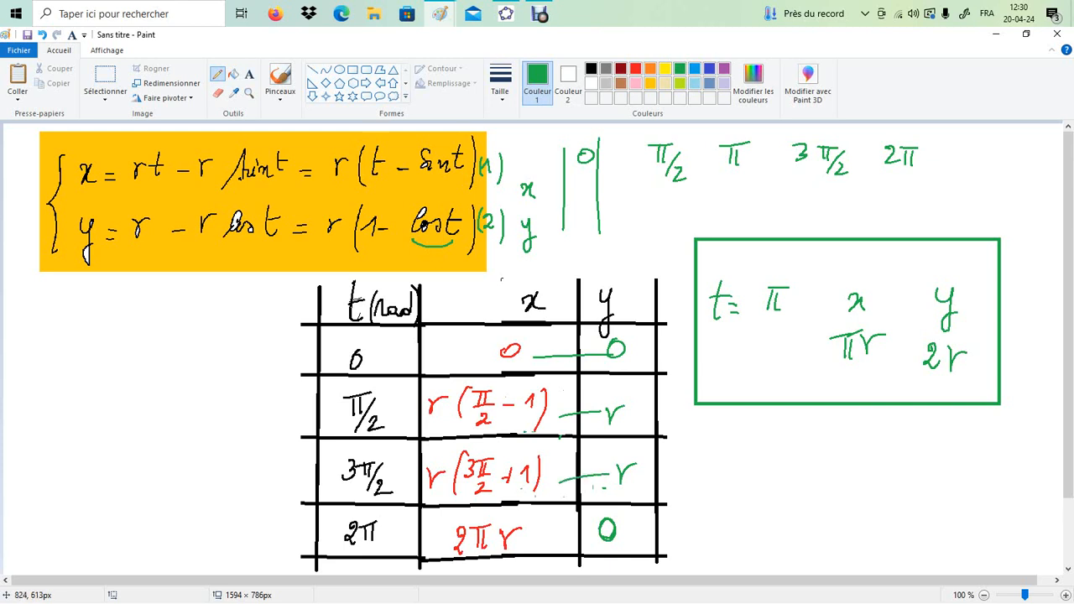
pyautogui.moveTo(542, 539); pyautogui.dragTo(593, 536)
# - Circle π, πr and 2r in green inside the framed note
pyautogui.moveTo(774, 277); pyautogui.dragTo(782, 279)
pyautogui.moveTo(855, 322)
pyautogui.mouseDown()
pyautogui.moveTo(974, 351)
pyautogui.moveTo(938, 334)
pyautogui.mouseUp()
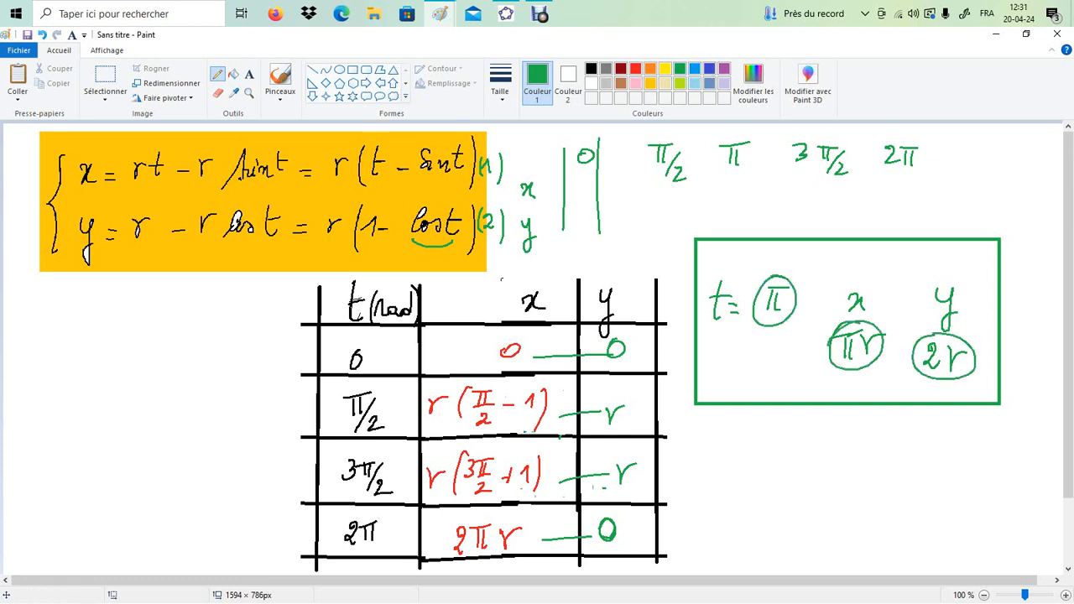
# - Trace over the four y values in the table in blue, and mark 2r in the framed note with a blue circle
pyautogui.click(695, 68)
pyautogui.moveTo(606, 342); pyautogui.dragTo(613, 349)
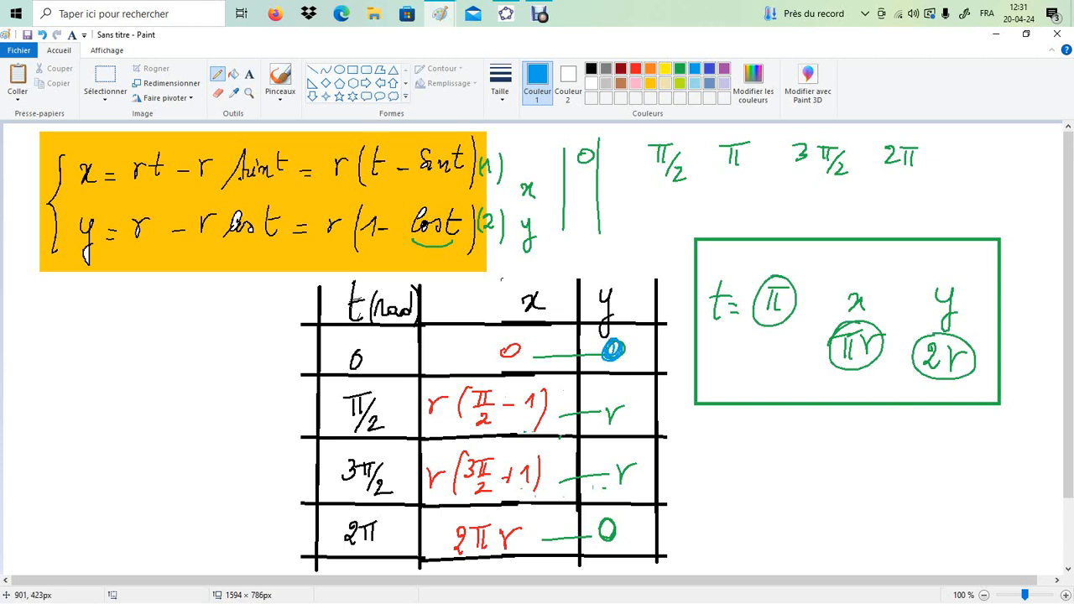
pyautogui.moveTo(604, 408)
pyautogui.mouseDown()
pyautogui.moveTo(608, 428)
pyautogui.moveTo(623, 408)
pyautogui.mouseUp()
pyautogui.moveTo(614, 466)
pyautogui.mouseDown()
pyautogui.moveTo(618, 492)
pyautogui.moveTo(625, 470)
pyautogui.mouseUp()
pyautogui.moveTo(606, 517); pyautogui.dragTo(599, 529)
pyautogui.moveTo(925, 350); pyautogui.dragTo(935, 377)
pyautogui.moveTo(606, 350); pyautogui.dragTo(621, 356)
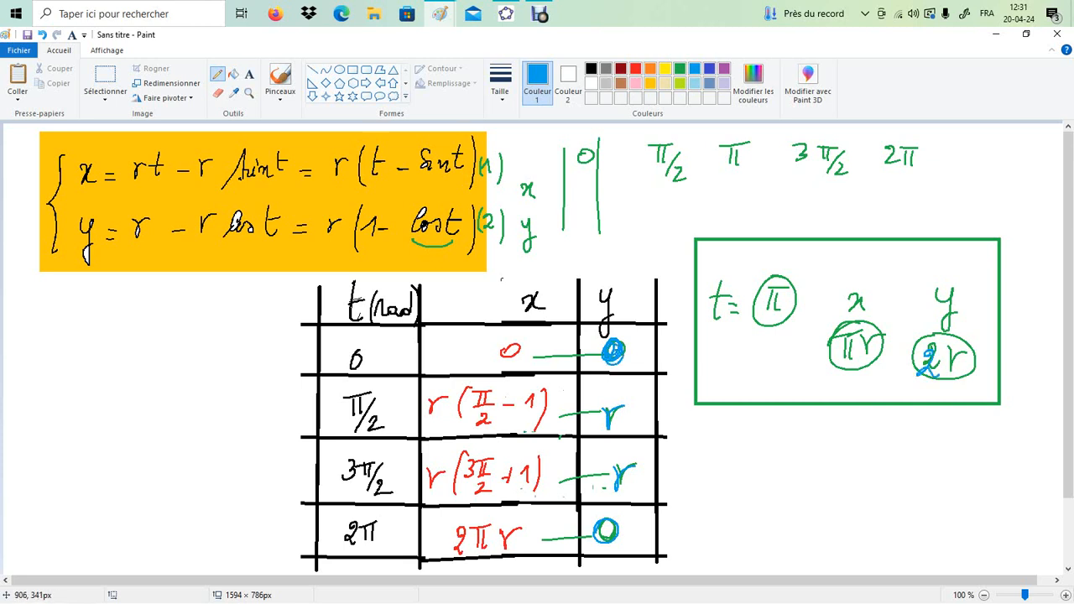
pyautogui.moveTo(597, 410); pyautogui.dragTo(607, 429)
pyautogui.moveTo(932, 339); pyautogui.dragTo(966, 375)
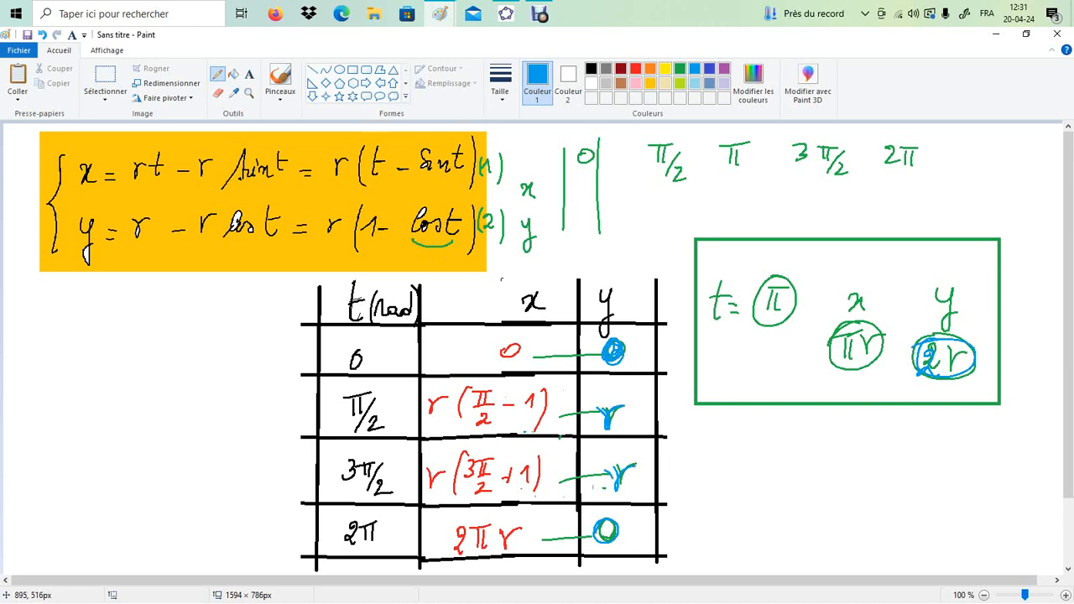
pyautogui.moveTo(611, 495); pyautogui.dragTo(634, 471)
# - Sketch a blue arch with marked points beside the table, drop a line from its second point, and label 0π and π/2
pyautogui.moveTo(37, 458)
pyautogui.mouseDown()
pyautogui.moveTo(57, 426)
pyautogui.moveTo(35, 468)
pyautogui.moveTo(95, 410)
pyautogui.moveTo(193, 390)
pyautogui.moveTo(254, 417)
pyautogui.moveTo(285, 468)
pyautogui.mouseUp()
pyautogui.moveTo(99, 412); pyautogui.dragTo(99, 469)
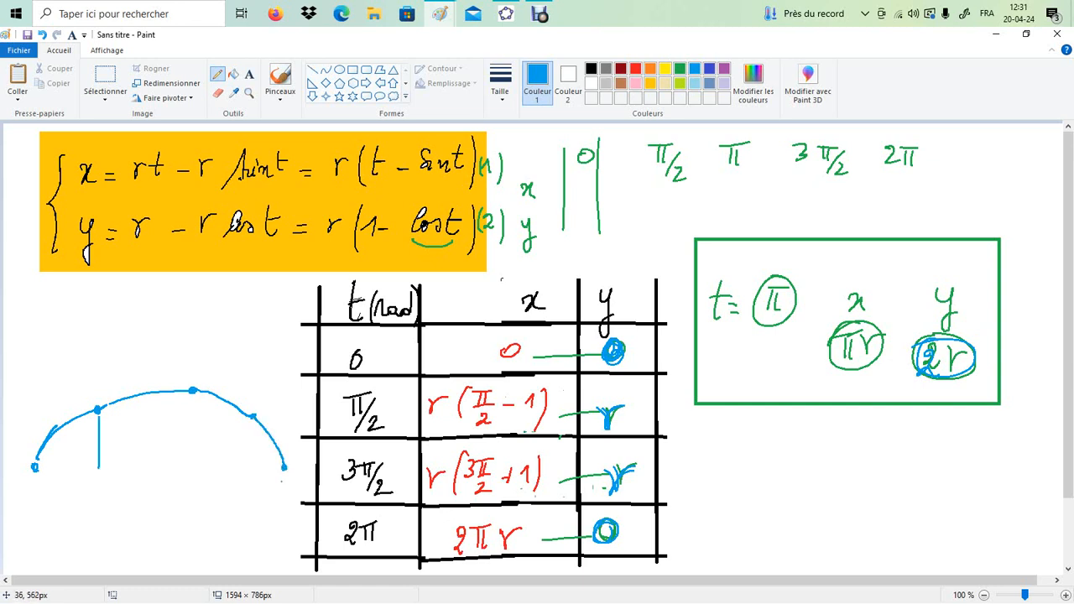
pyautogui.moveTo(23, 501); pyautogui.dragTo(30, 514)
pyautogui.moveTo(38, 497)
pyautogui.mouseDown()
pyautogui.moveTo(39, 512)
pyautogui.moveTo(46, 493)
pyautogui.moveTo(85, 509)
pyautogui.mouseUp()
pyautogui.moveTo(92, 493); pyautogui.dragTo(94, 509)
pyautogui.moveTo(77, 495)
pyautogui.mouseDown()
pyautogui.moveTo(94, 492)
pyautogui.moveTo(83, 535)
pyautogui.moveTo(128, 517)
pyautogui.mouseUp()
# - Drop lines from the arch at 3π/2 and its peak, and write the labels 3π/2, 2π and π below it
pyautogui.moveTo(248, 422); pyautogui.dragTo(248, 465)
pyautogui.moveTo(230, 485); pyautogui.dragTo(232, 504)
pyautogui.moveTo(246, 488); pyautogui.dragTo(252, 510)
pyautogui.moveTo(238, 486)
pyautogui.mouseDown()
pyautogui.moveTo(255, 485)
pyautogui.moveTo(250, 514)
pyautogui.mouseUp()
pyautogui.moveTo(235, 526); pyautogui.dragTo(249, 537)
pyautogui.moveTo(268, 495); pyautogui.dragTo(284, 506)
pyautogui.moveTo(289, 496)
pyautogui.mouseDown()
pyautogui.moveTo(288, 510)
pyautogui.moveTo(293, 491)
pyautogui.mouseUp()
pyautogui.moveTo(177, 389); pyautogui.dragTo(175, 419)
pyautogui.moveTo(178, 434)
pyautogui.mouseDown()
pyautogui.moveTo(165, 493)
pyautogui.moveTo(173, 496)
pyautogui.mouseUp()
pyautogui.moveTo(161, 476); pyautogui.dragTo(178, 472)
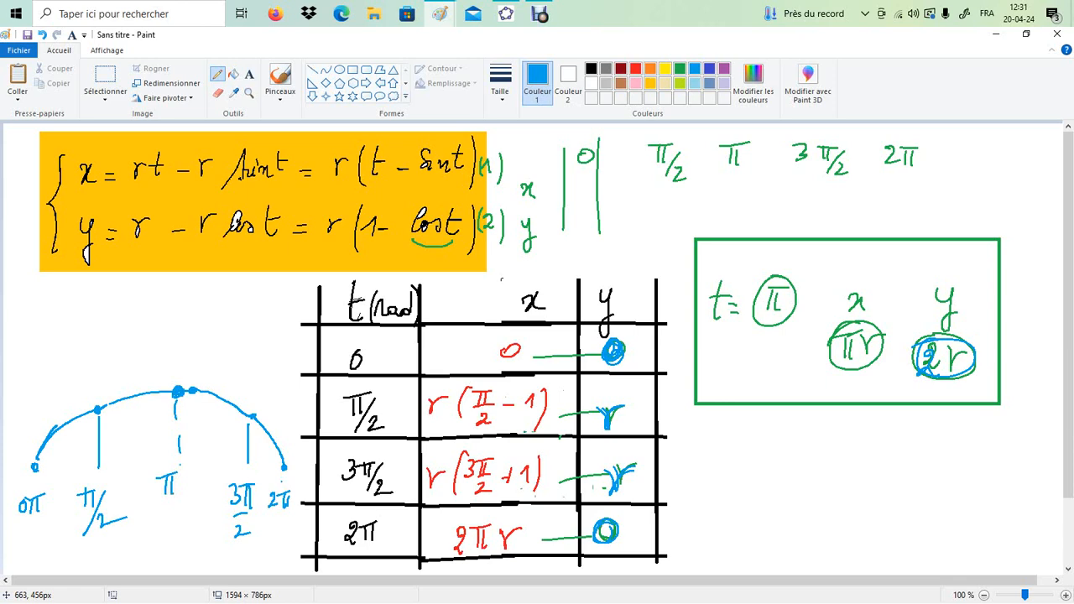
# - Switch to GeoGebra and hide point S, the angles δ, γ and β, and the points R and Q
pyautogui.click(506, 14)
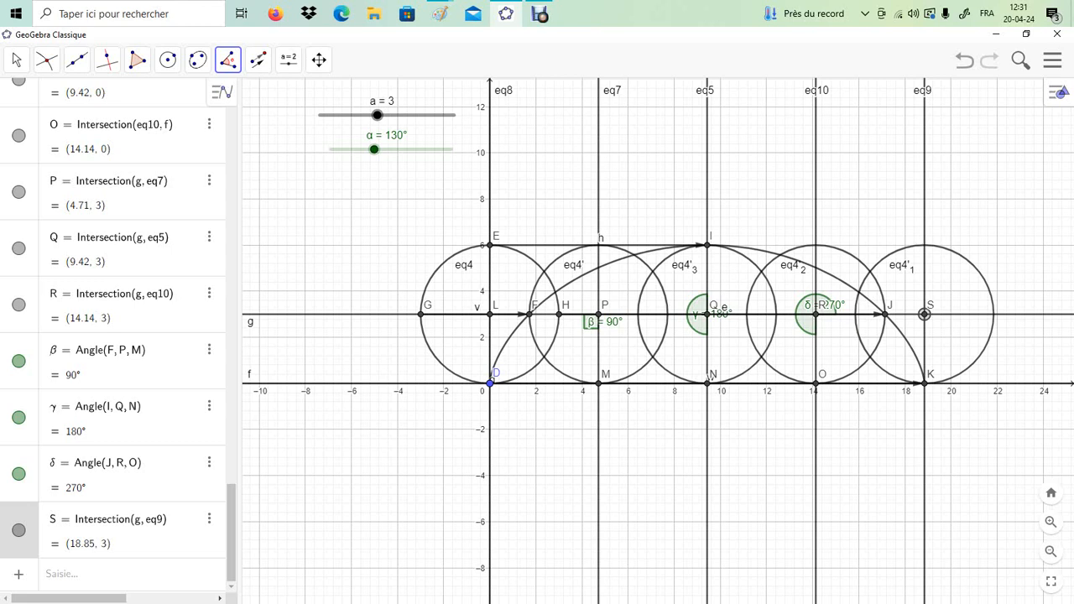
pyautogui.hotkey('ctrl', 'g')
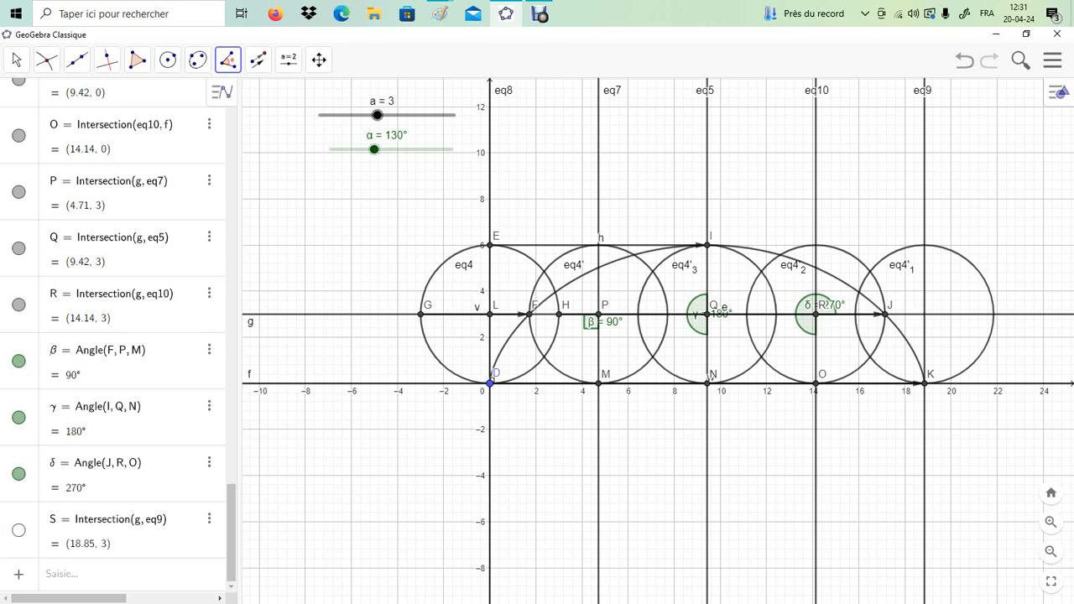
pyautogui.hotkey('ctrl', 'g')
pyautogui.click(19, 417)
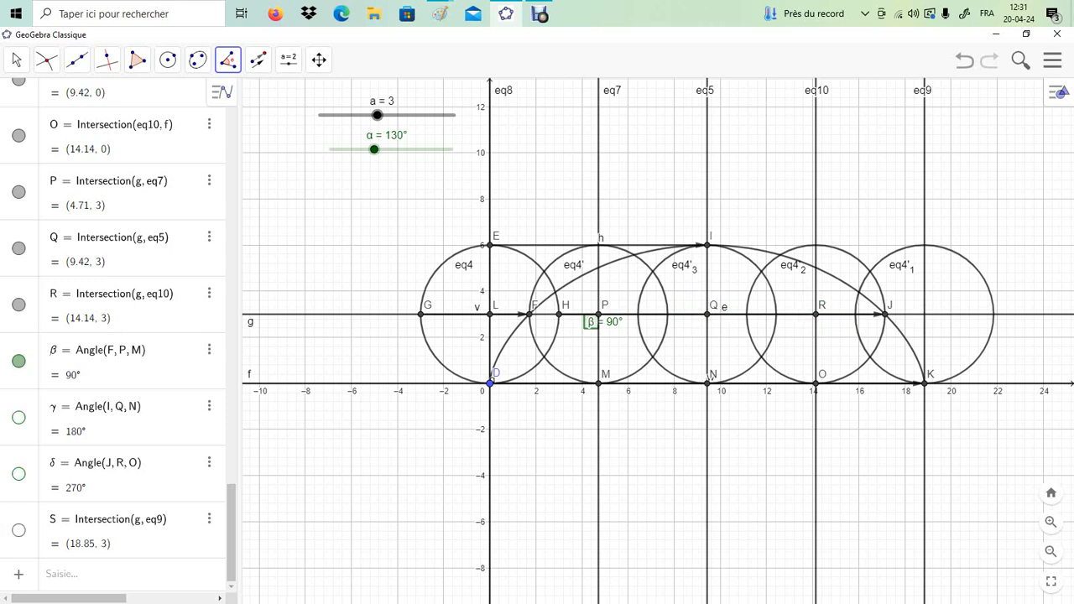
pyautogui.click(19, 361)
pyautogui.click(18, 305)
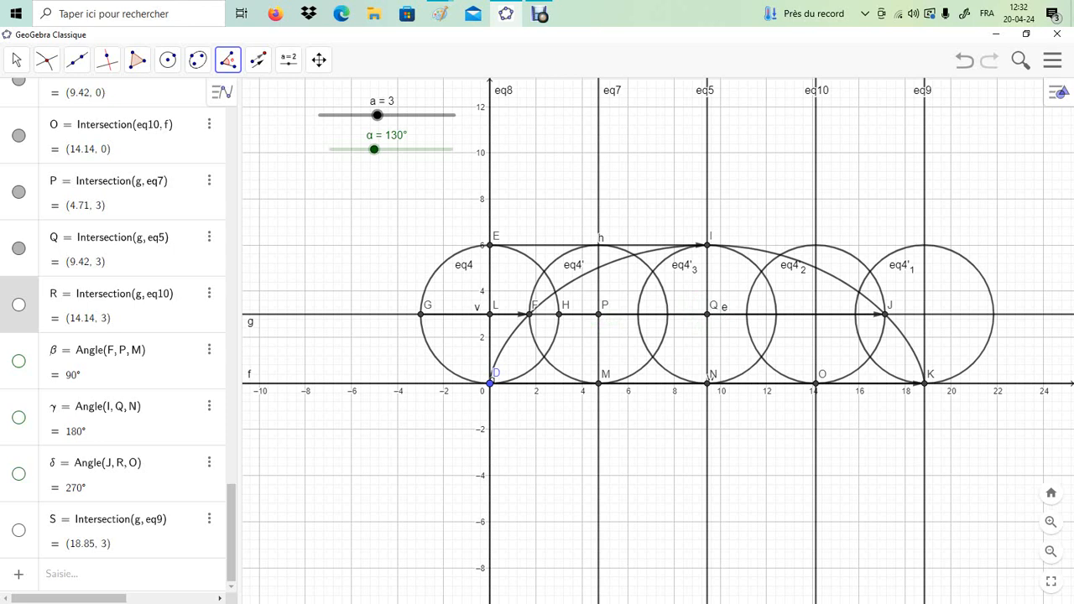
pyautogui.click(18, 248)
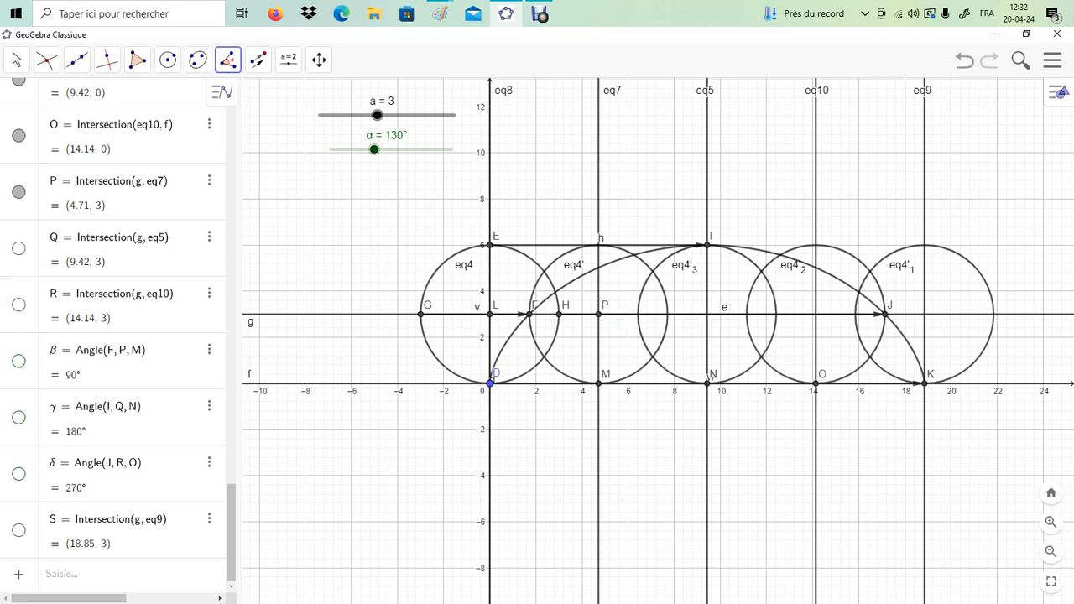
# - Hide the intersection points P and O, and delete the stray angle ε
pyautogui.scroll(5, 18, 529)
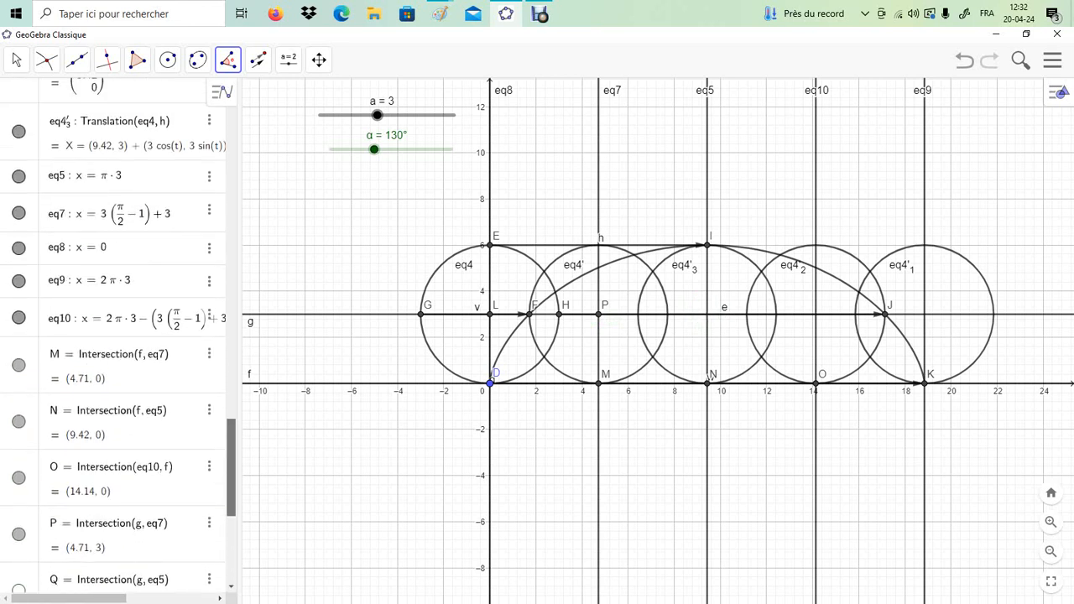
pyautogui.scroll(-5, 18, 534)
pyautogui.click(19, 529)
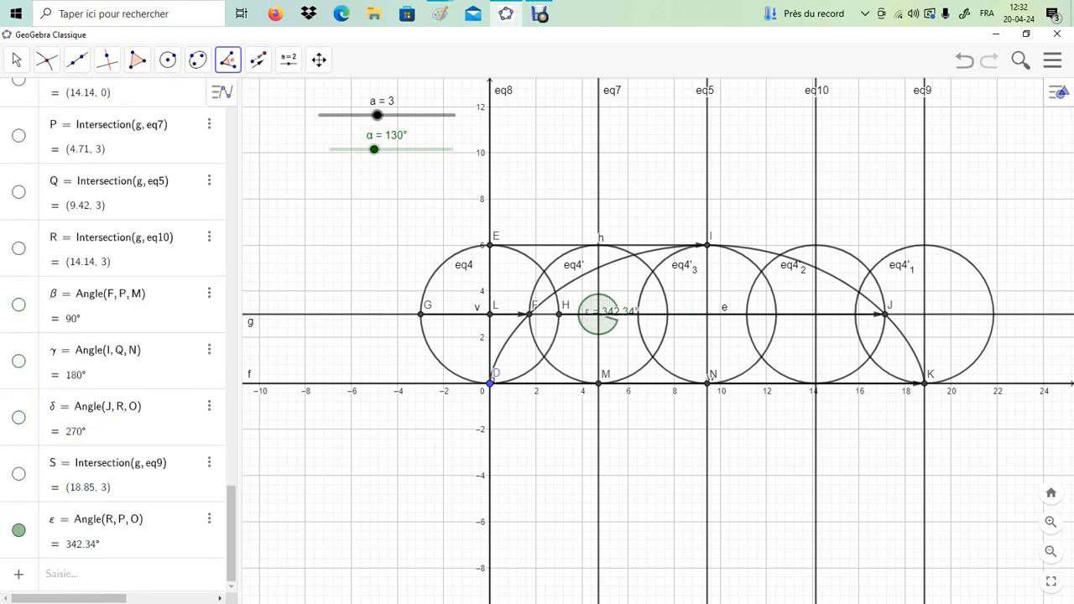
pyautogui.click(209, 519)
pyautogui.click(229, 563)
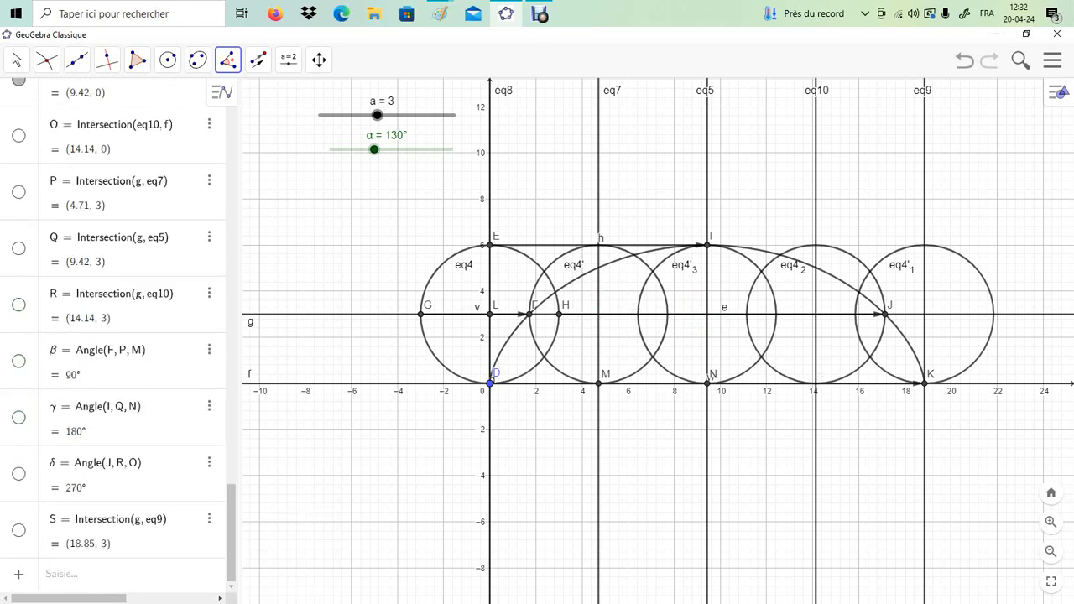
# - Activate the Move tool and hide the intersection points N and M
pyautogui.click(15, 60)
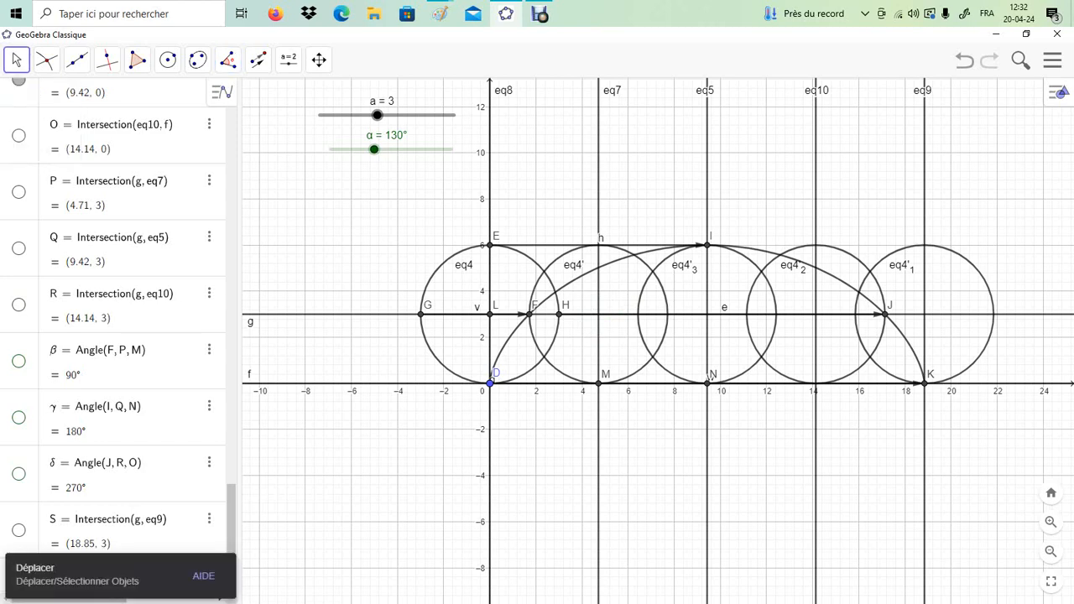
pyautogui.scroll(15, 209, 279)
pyautogui.scroll(6, 210, 278)
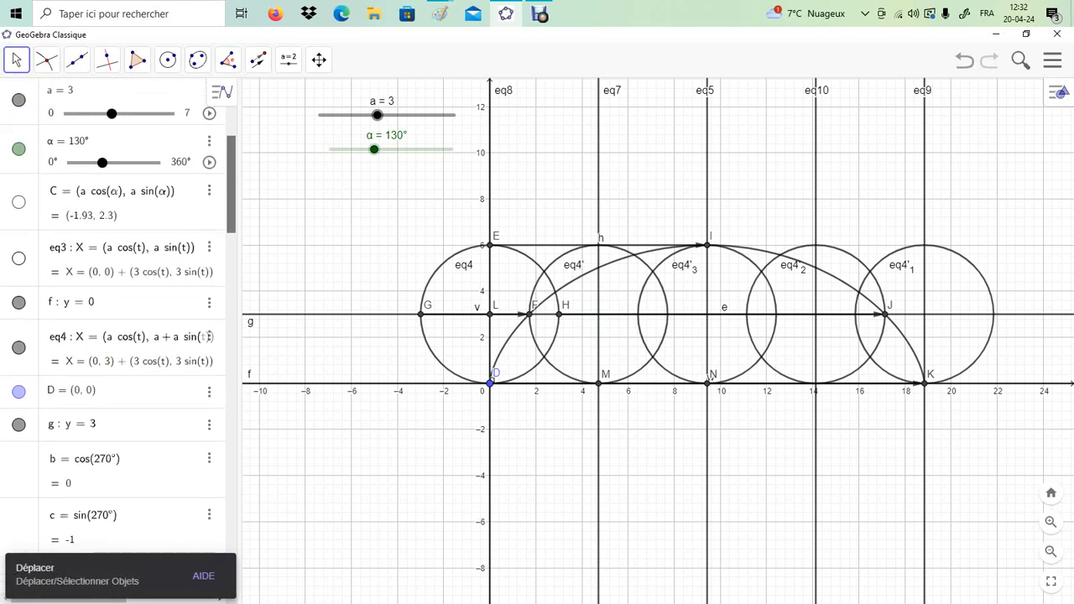
pyautogui.scroll(-20, 210, 279)
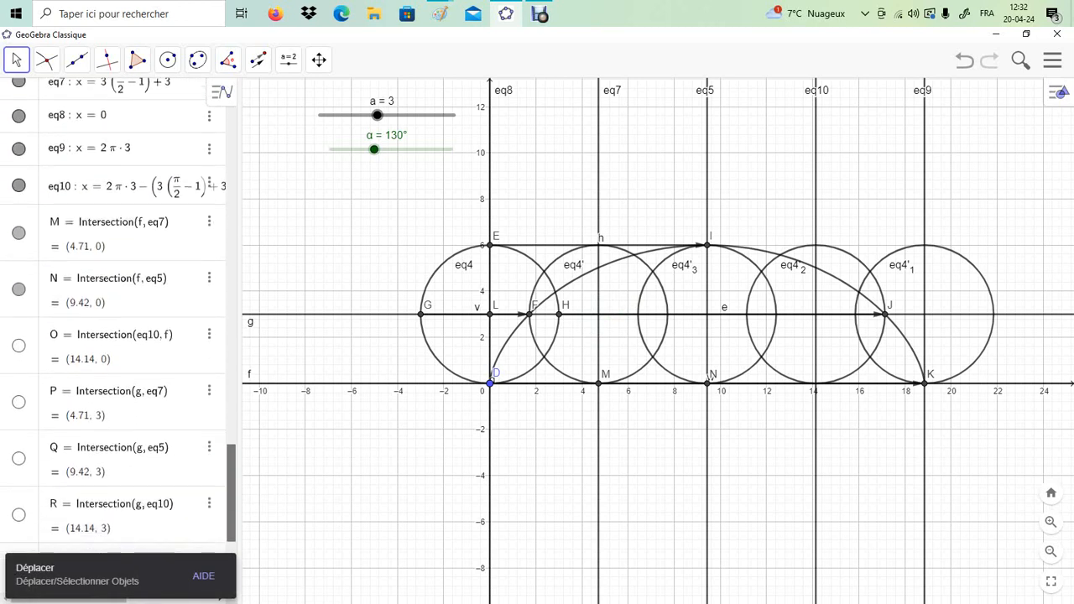
pyautogui.click(19, 289)
pyautogui.click(18, 233)
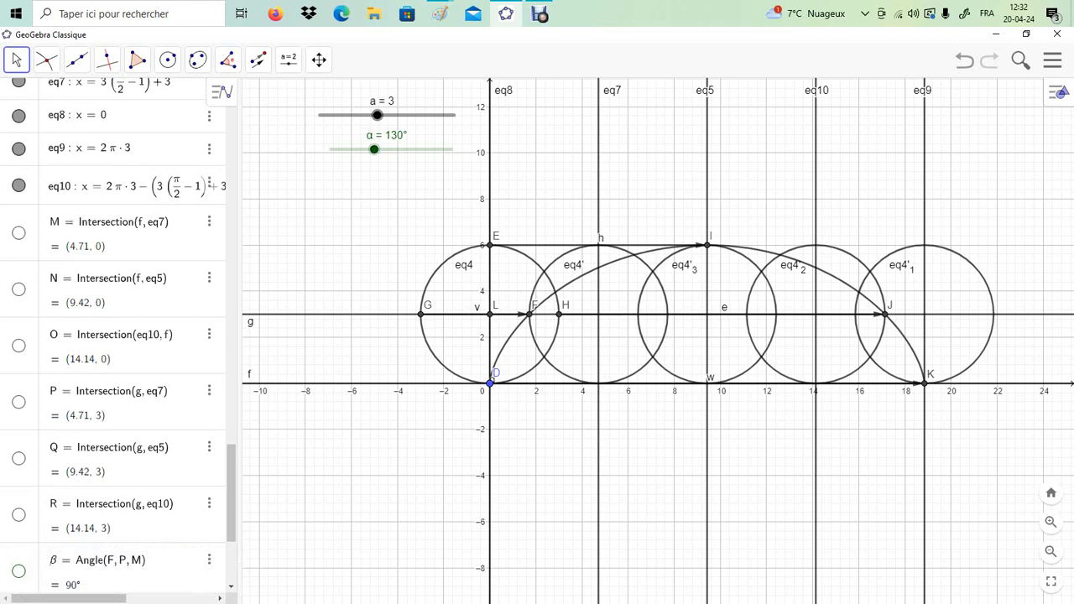
# - Hide the vertical lines eq10, eq9, eq8, eq7 and eq5, along with the translated circle eq4'₃
pyautogui.scroll(5, 210, 446)
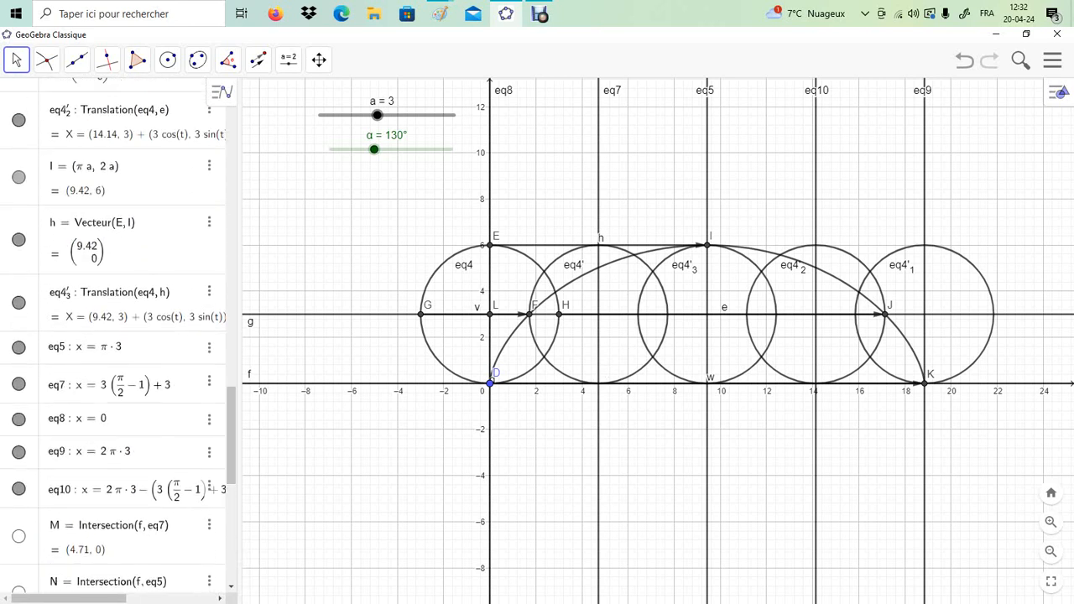
pyautogui.click(19, 489)
pyautogui.click(18, 451)
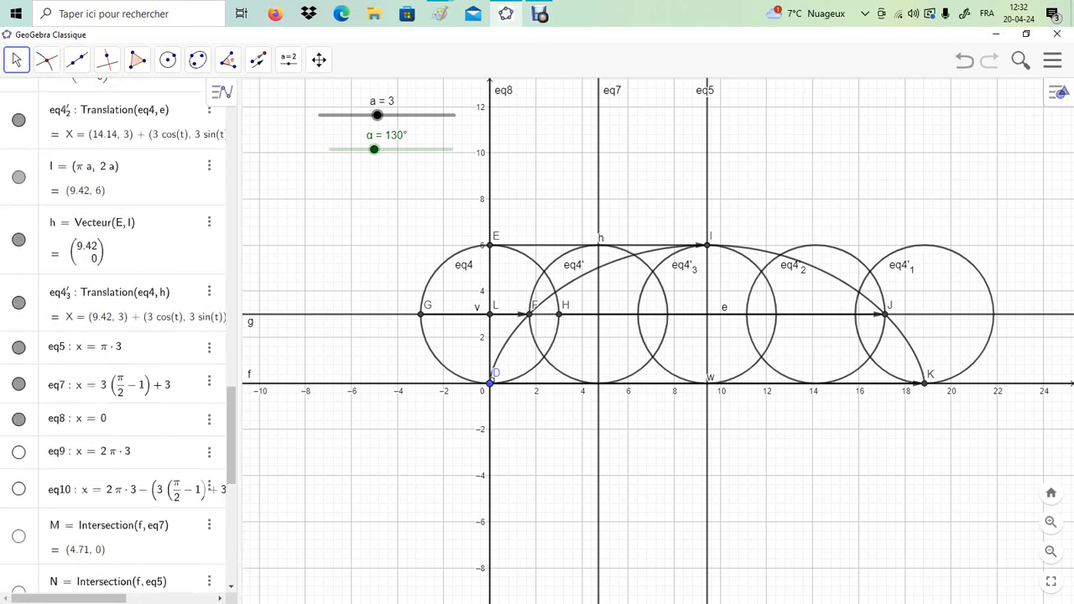
pyautogui.click(19, 418)
pyautogui.click(18, 384)
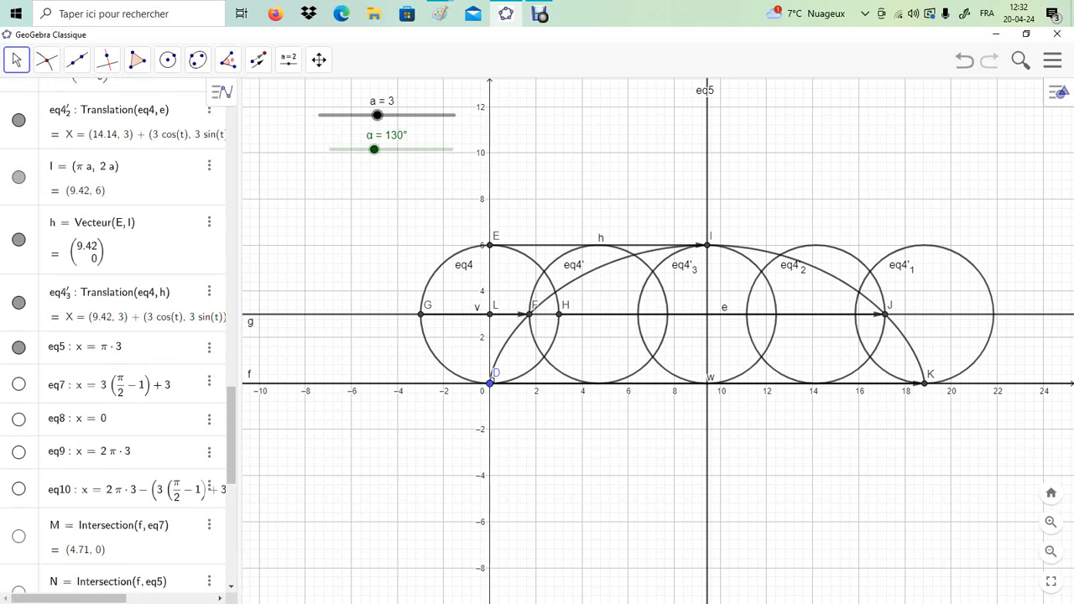
pyautogui.click(18, 347)
pyautogui.click(18, 302)
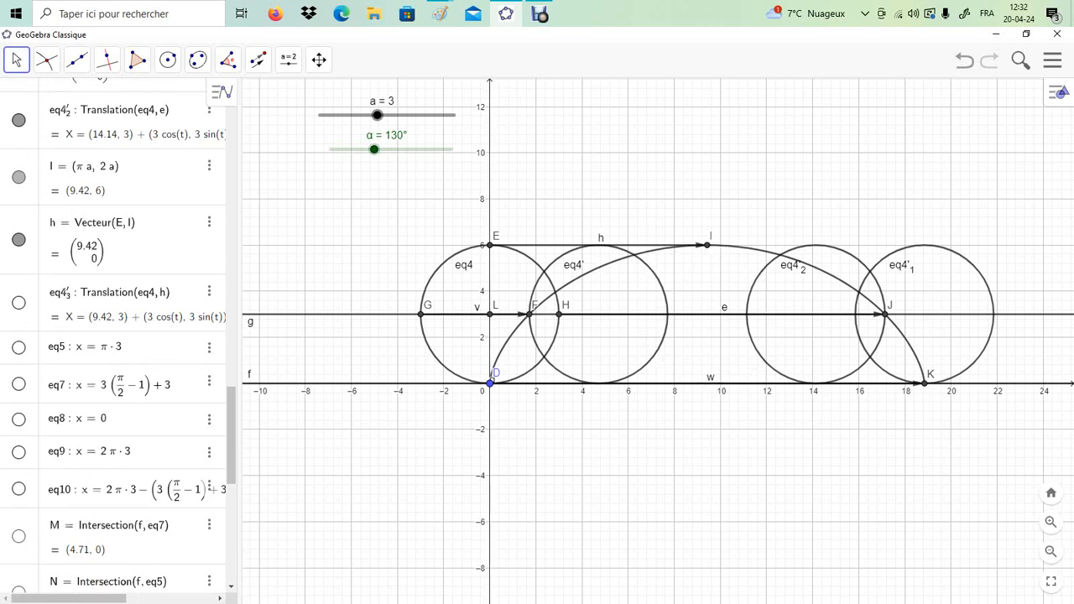
# - Hide the vector h, point I and the translated circle eq4'₂
pyautogui.scroll(2, 117, 335)
pyautogui.click(19, 321)
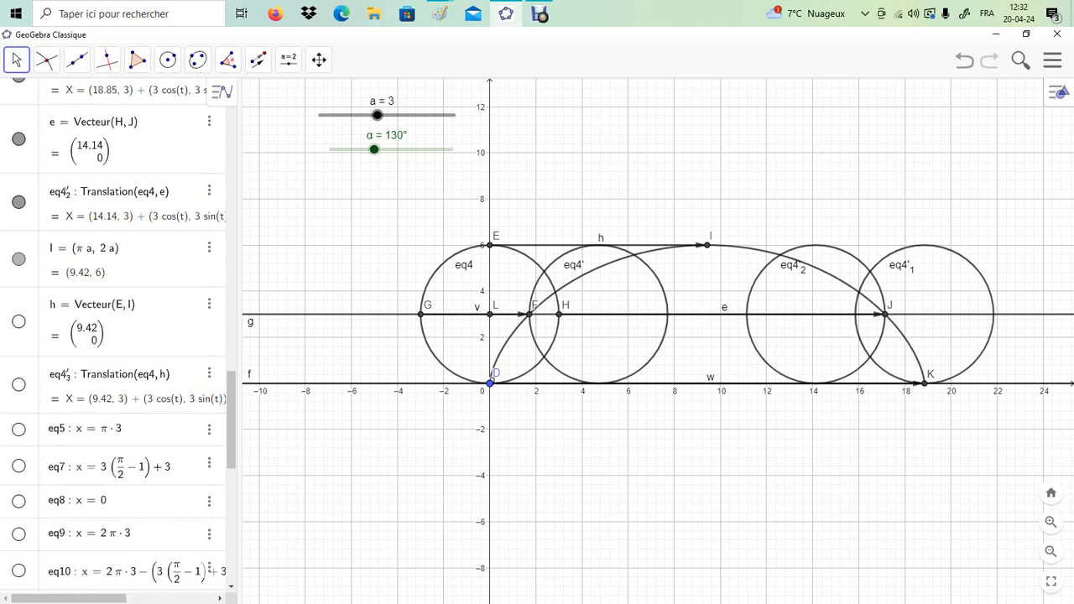
pyautogui.scroll(7, 117, 335)
pyautogui.moveTo(230, 367); pyautogui.dragTo(231, 363)
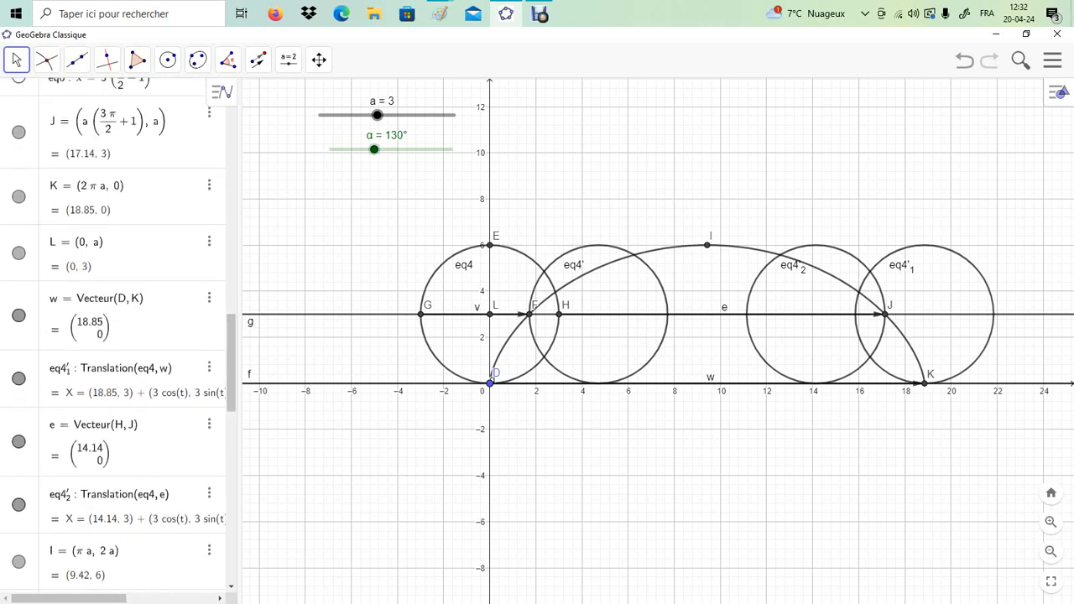
pyautogui.click(18, 562)
pyautogui.click(18, 505)
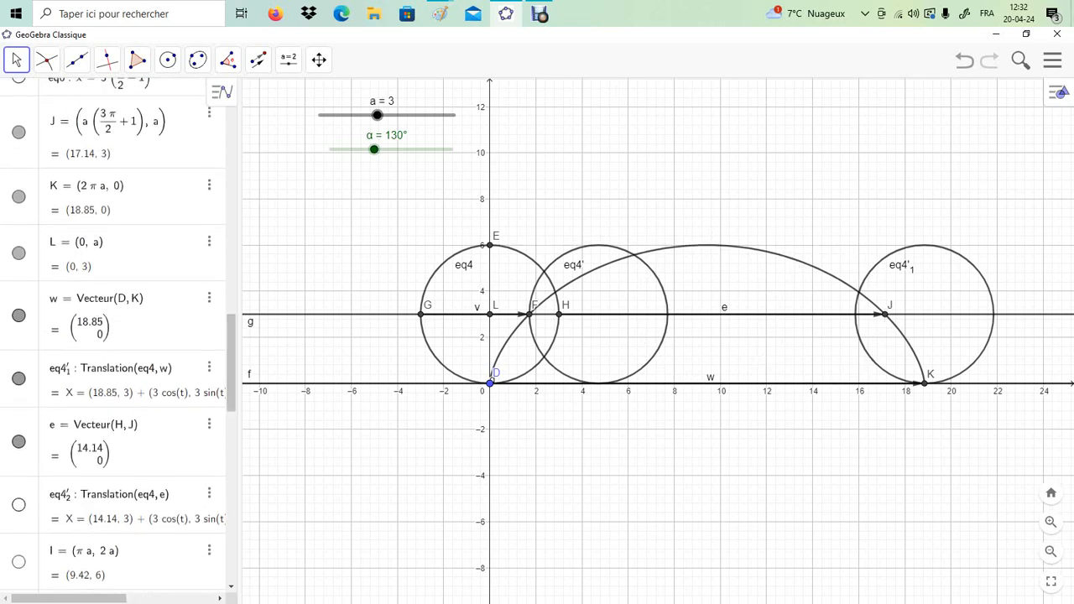
# - Hide the vectors e and w, the translated circle eq4'₁, and the points L and K
pyautogui.click(18, 442)
pyautogui.click(18, 379)
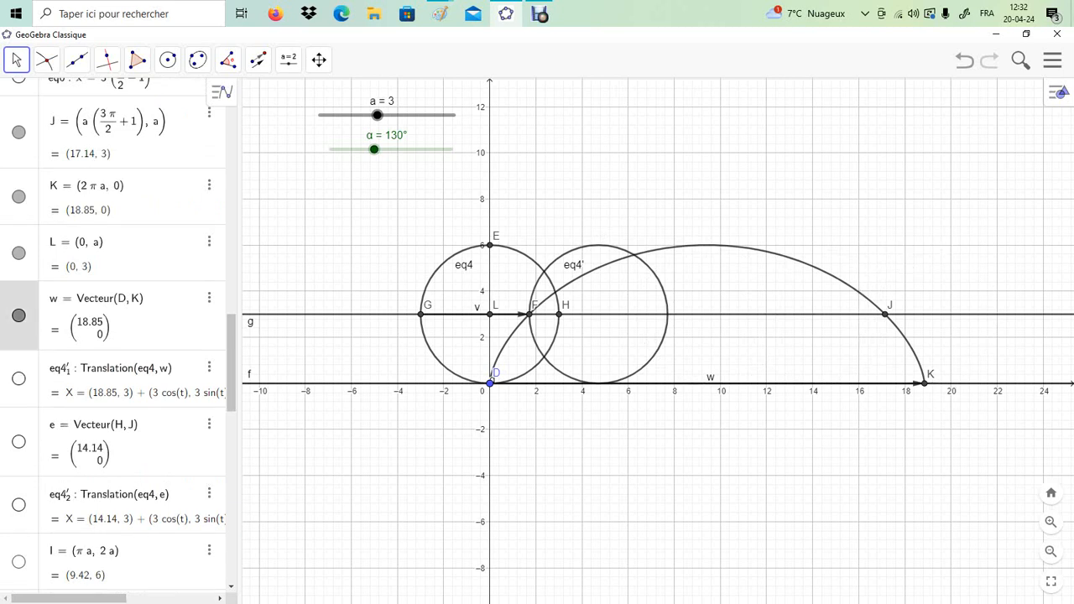
pyautogui.click(18, 315)
pyautogui.click(18, 252)
pyautogui.click(18, 197)
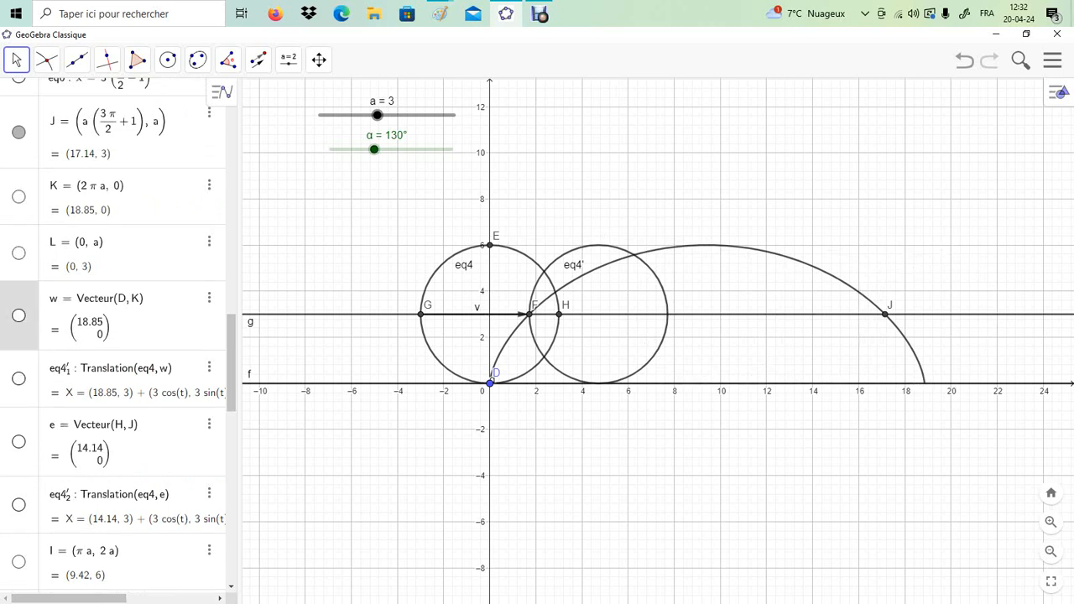
# - Hide point J and the translated circle eq4'
pyautogui.scroll(3, 113, 336)
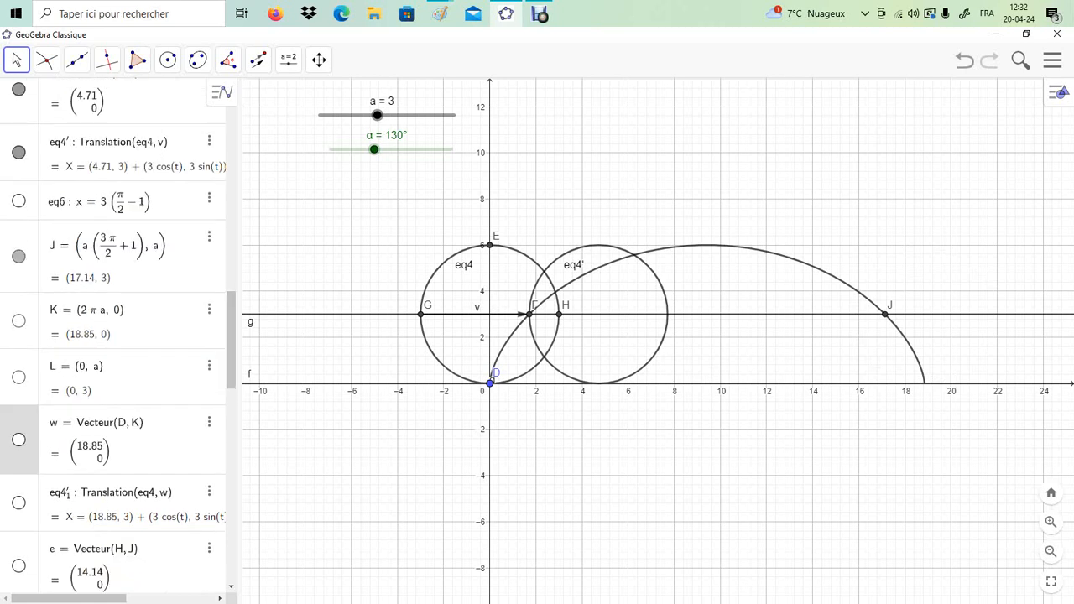
pyautogui.click(18, 256)
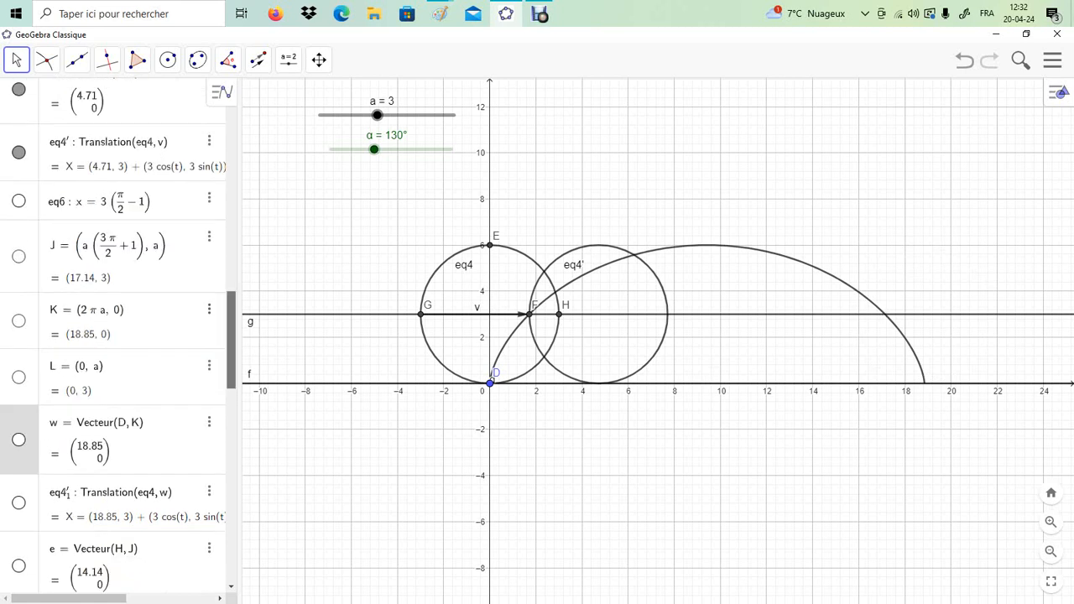
pyautogui.scroll(3, 113, 336)
pyautogui.scroll(1, 114, 336)
pyautogui.click(18, 319)
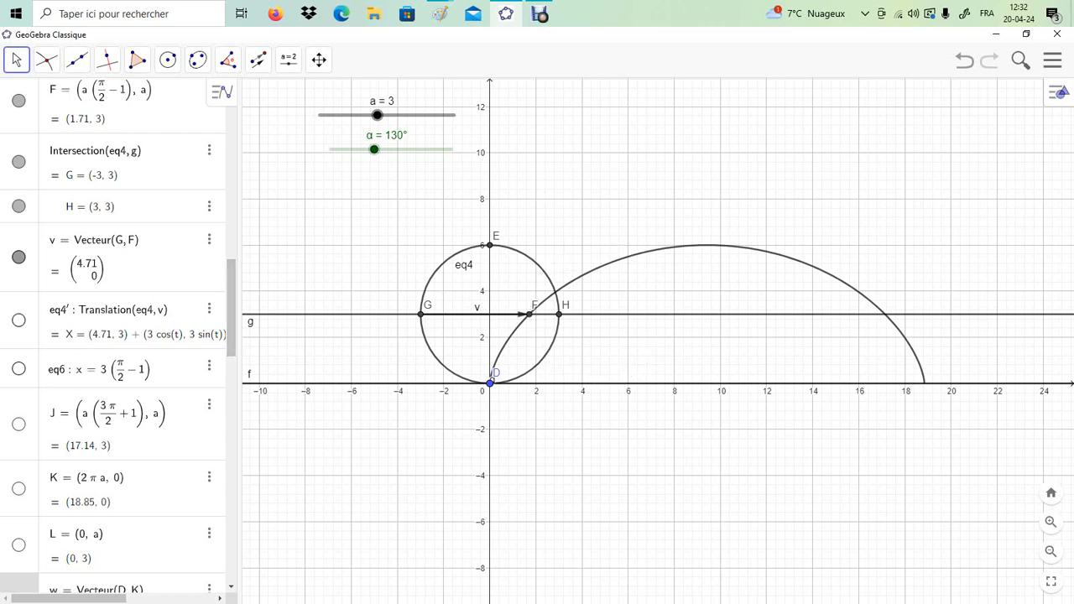
pyautogui.scroll(2, 113, 336)
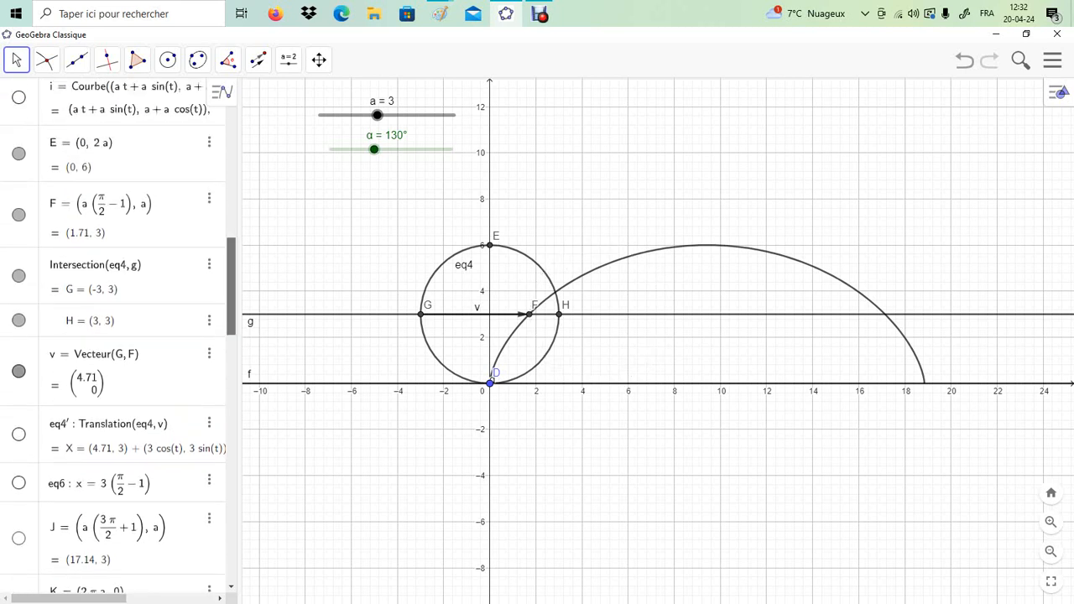
# - Hide the vector v and the points H, G and F
pyautogui.click(18, 371)
pyautogui.click(18, 320)
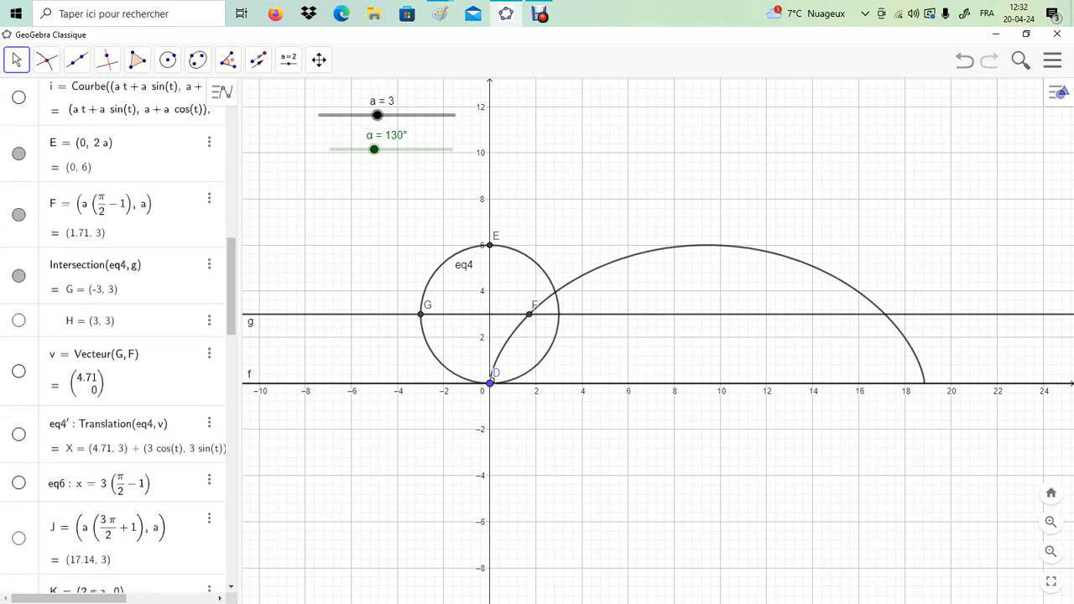
pyautogui.click(18, 275)
pyautogui.click(19, 214)
# - Toggle the cycloid curve d and point E off and back on to identify them in the graph
pyautogui.scroll(5, 113, 336)
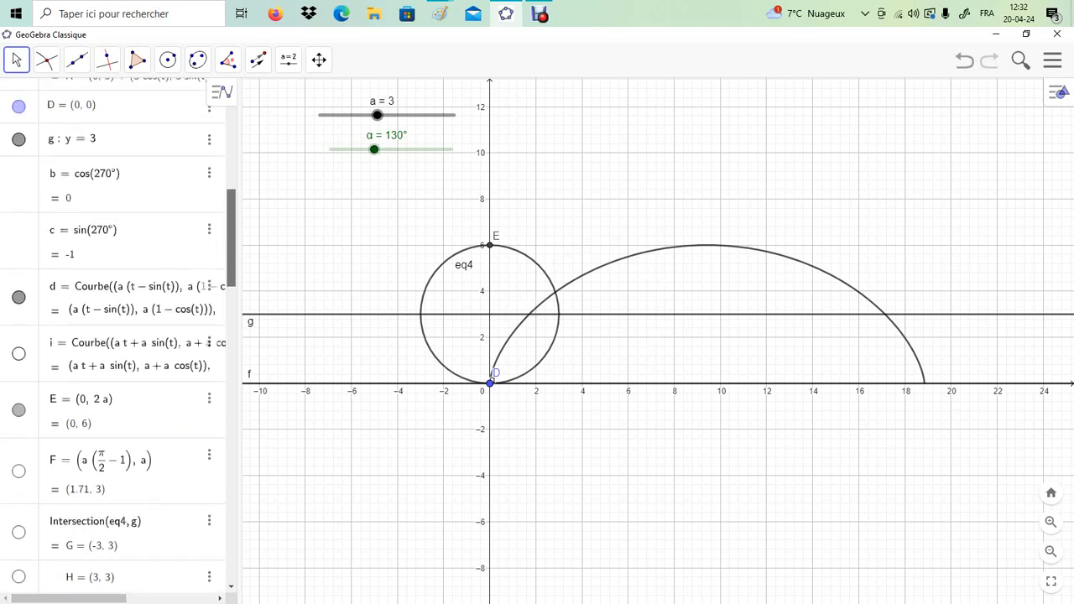
pyautogui.click(19, 297)
pyautogui.click(18, 298)
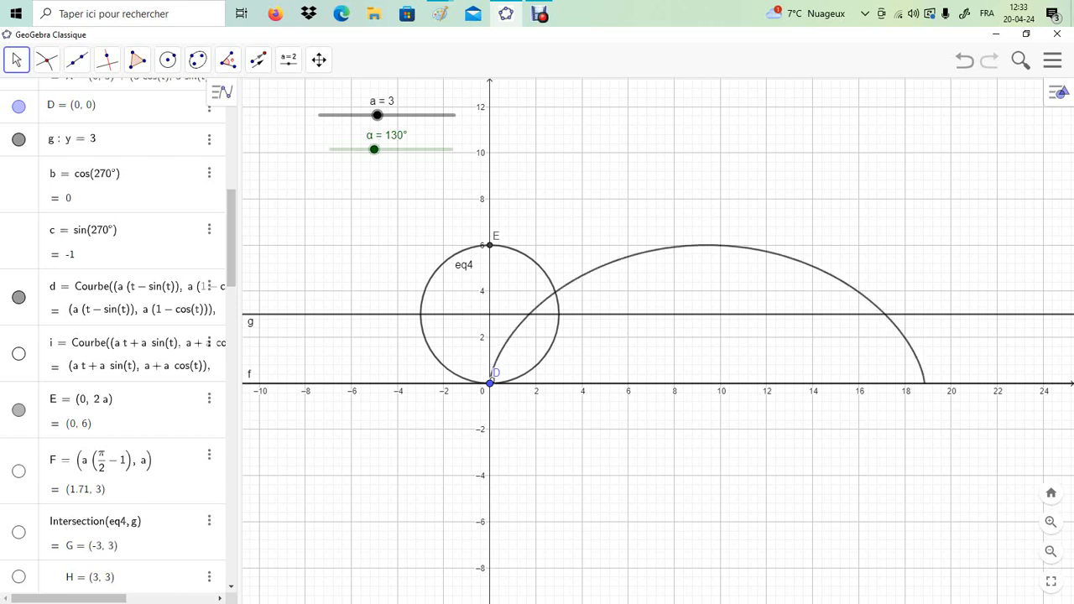
pyautogui.click(19, 410)
pyautogui.click(18, 411)
pyautogui.scroll(6, 113, 336)
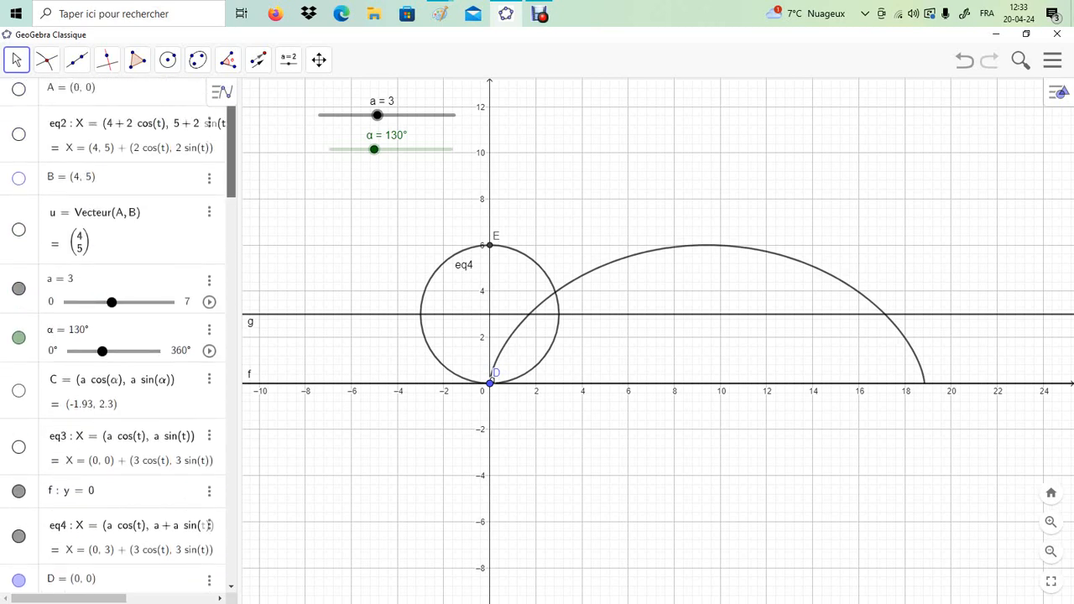
pyautogui.scroll(-10, 113, 336)
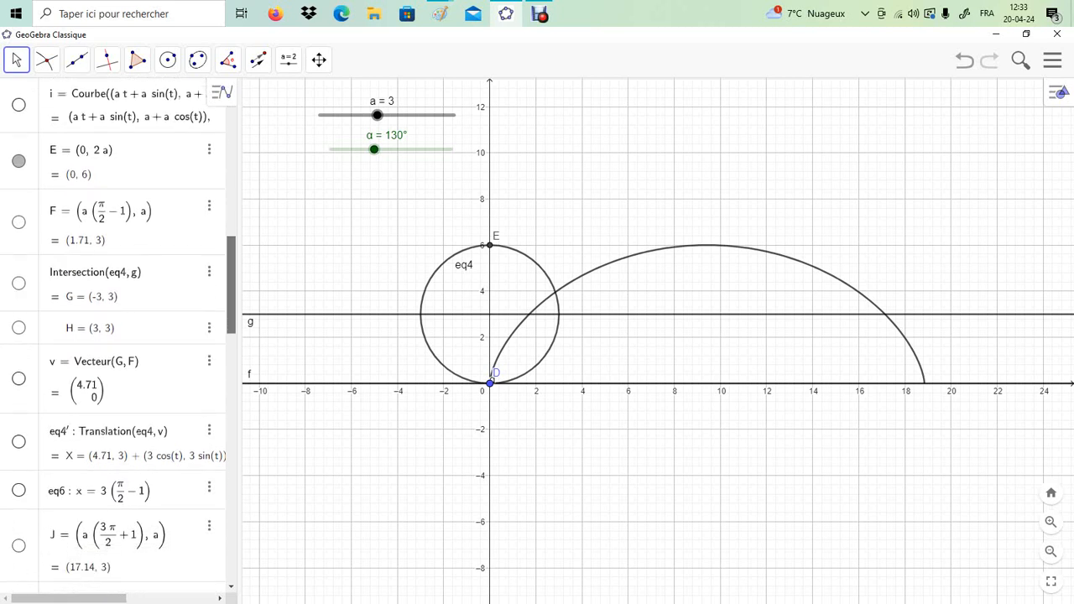
# - Show point F, consult the table of parametric values in the Paint drawing, and return to GeoGebra
pyautogui.click(18, 222)
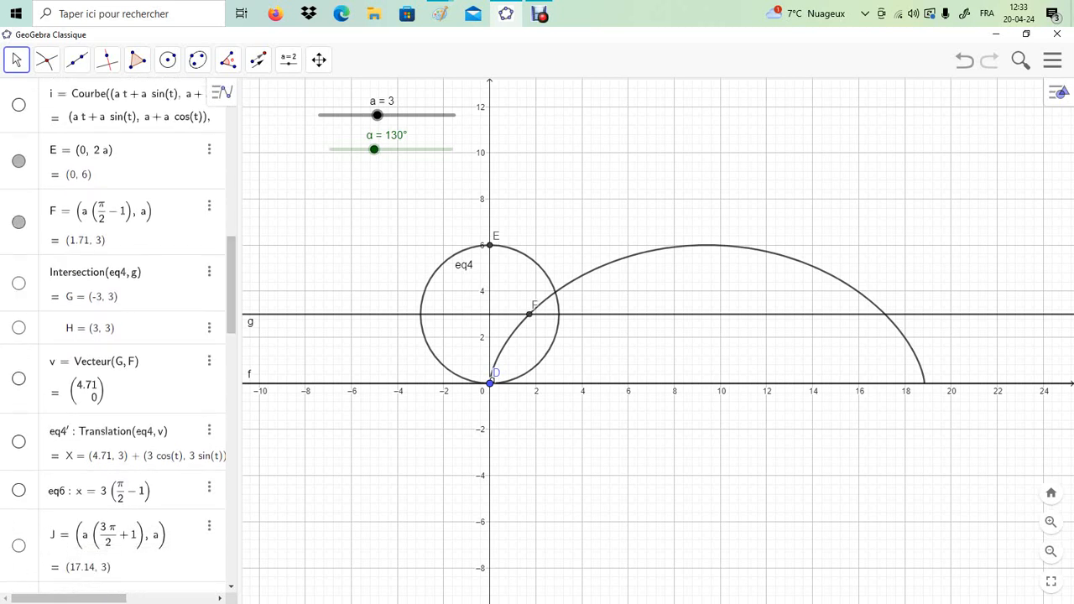
pyautogui.moveTo(440, 13)
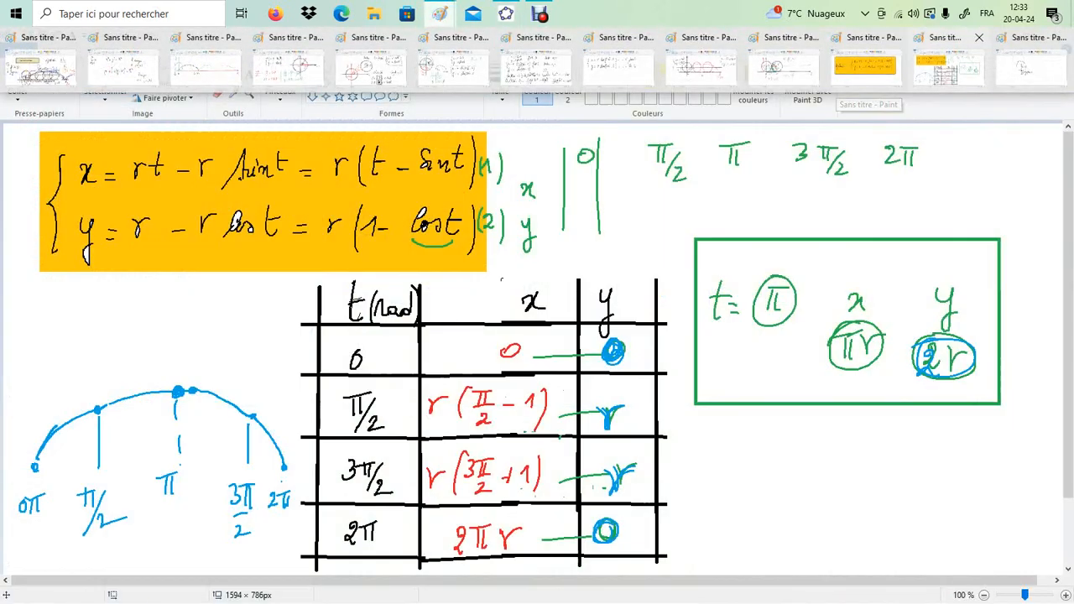
pyautogui.click(948, 67)
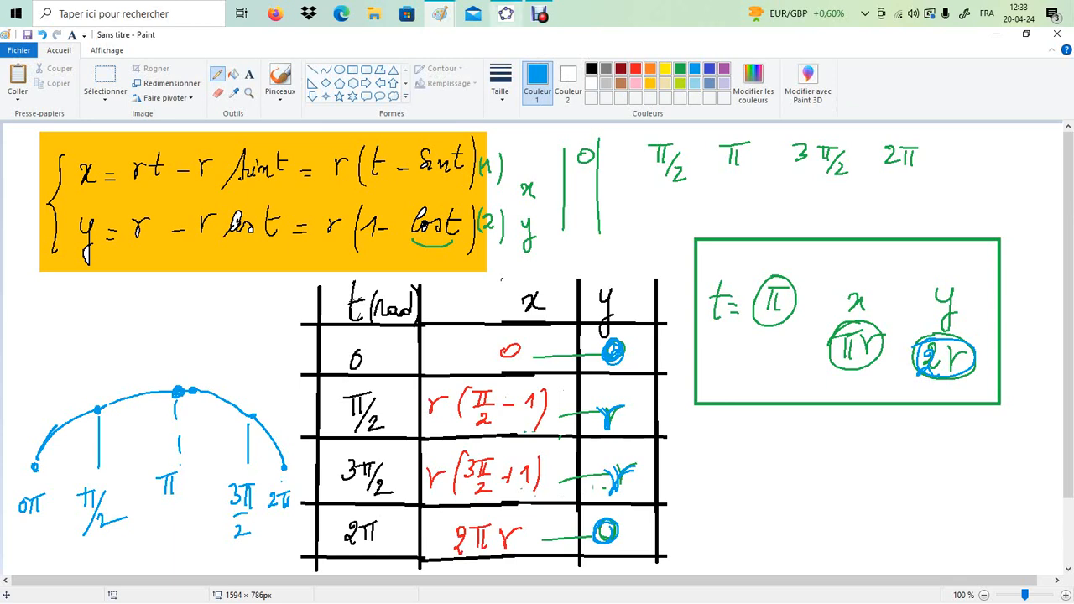
pyautogui.click(440, 13)
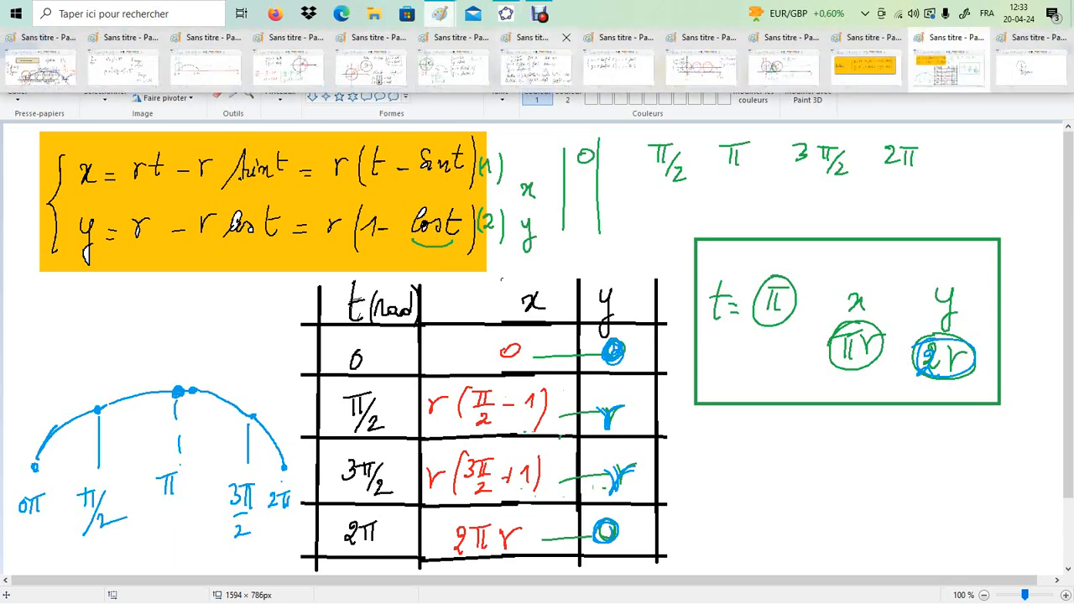
pyautogui.click(505, 13)
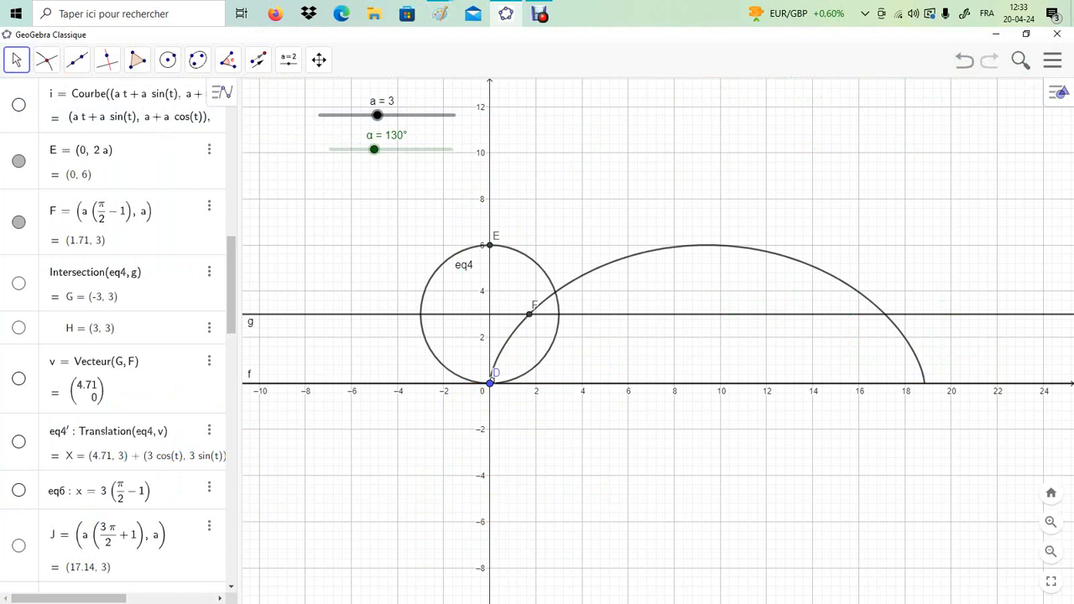
# - Toggle the visibility of point F off and on repeatedly to point it out, leaving it shown
pyautogui.click(18, 223)
pyautogui.click(18, 222)
pyautogui.click(18, 222)
pyautogui.click(18, 222)
pyautogui.click(19, 222)
pyautogui.click(19, 222)
pyautogui.click(19, 223)
pyautogui.click(19, 223)
# - Show the points G and H, the vector v, the translated circle eq4' and the vertical line eq6
pyautogui.click(18, 284)
pyautogui.click(18, 328)
pyautogui.click(19, 379)
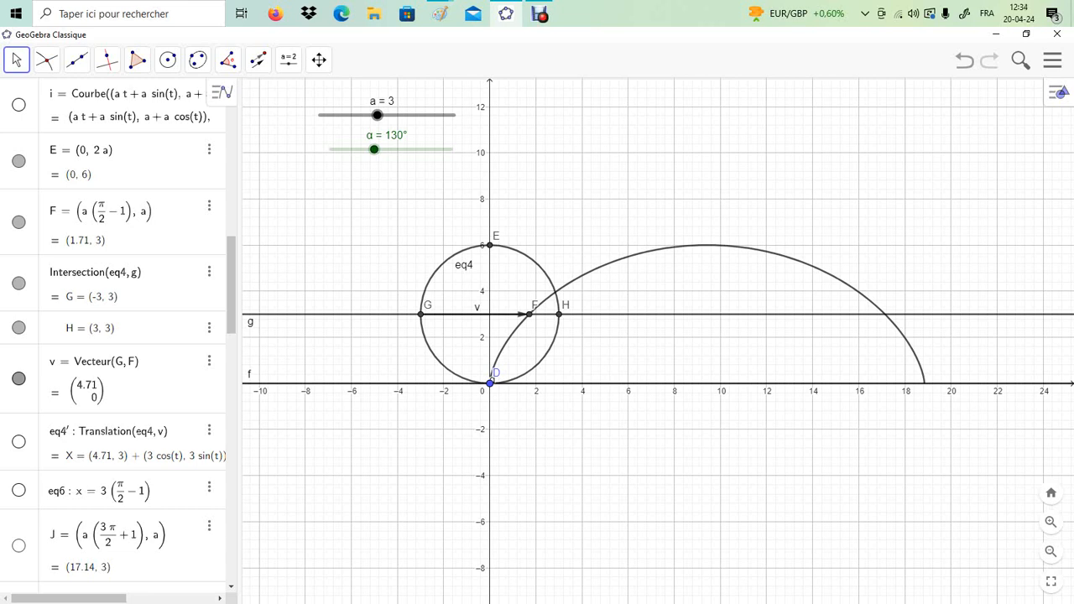
pyautogui.click(18, 442)
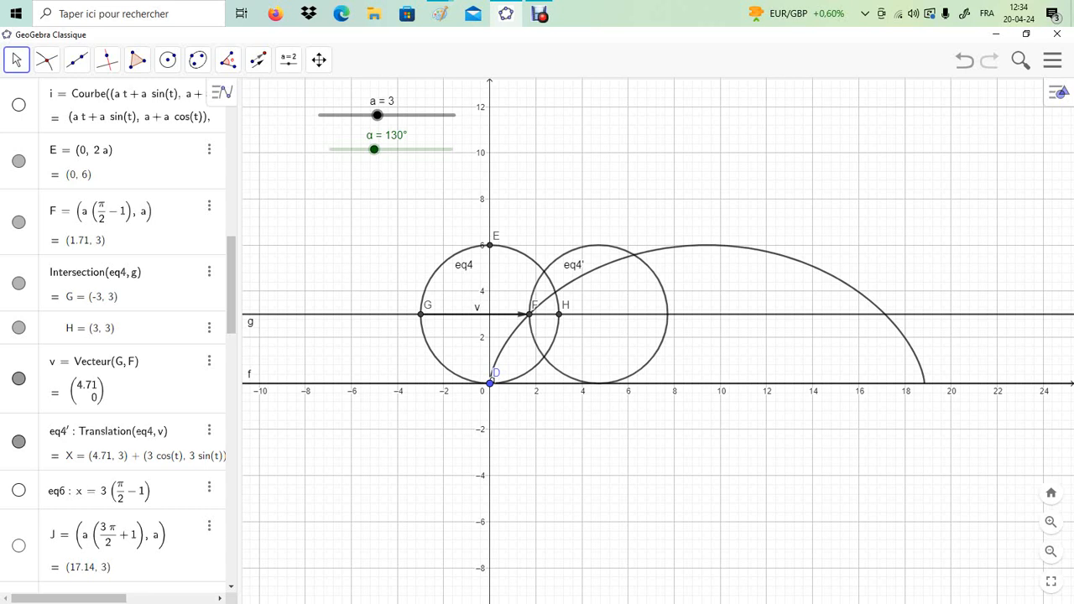
pyautogui.scroll(-5, 118, 462)
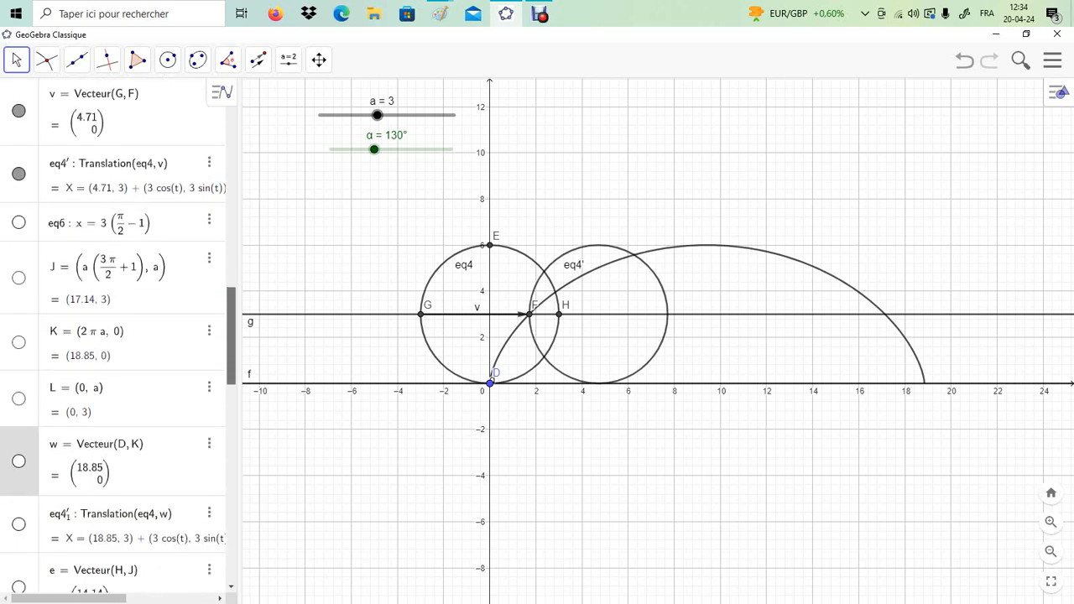
pyautogui.click(19, 222)
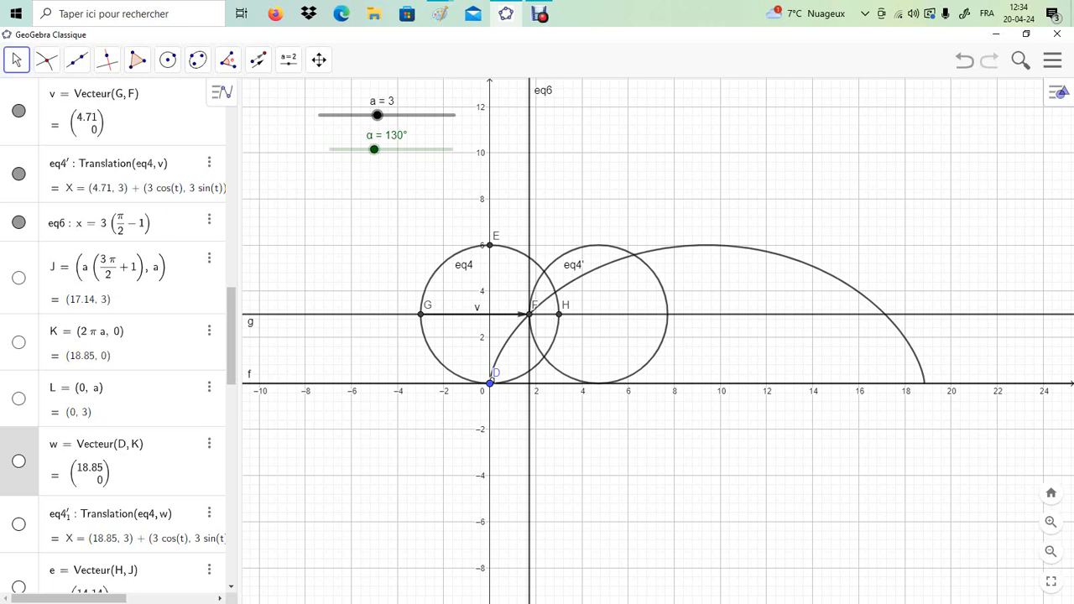
# - Consult the parametric value table in Paint, and show points J and K back in GeoGebra
pyautogui.click(440, 13)
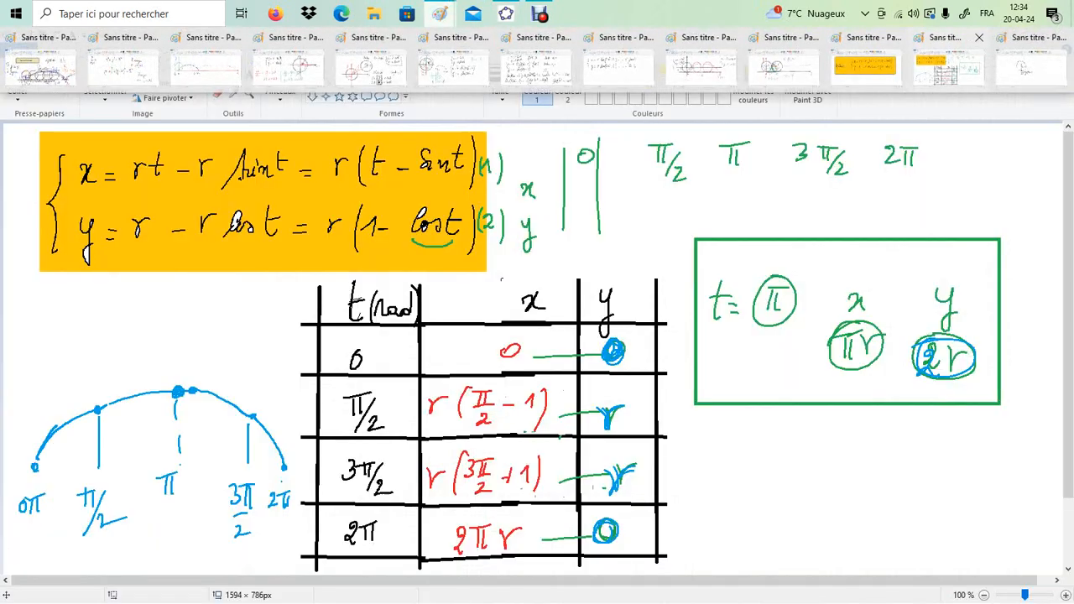
pyautogui.click(948, 66)
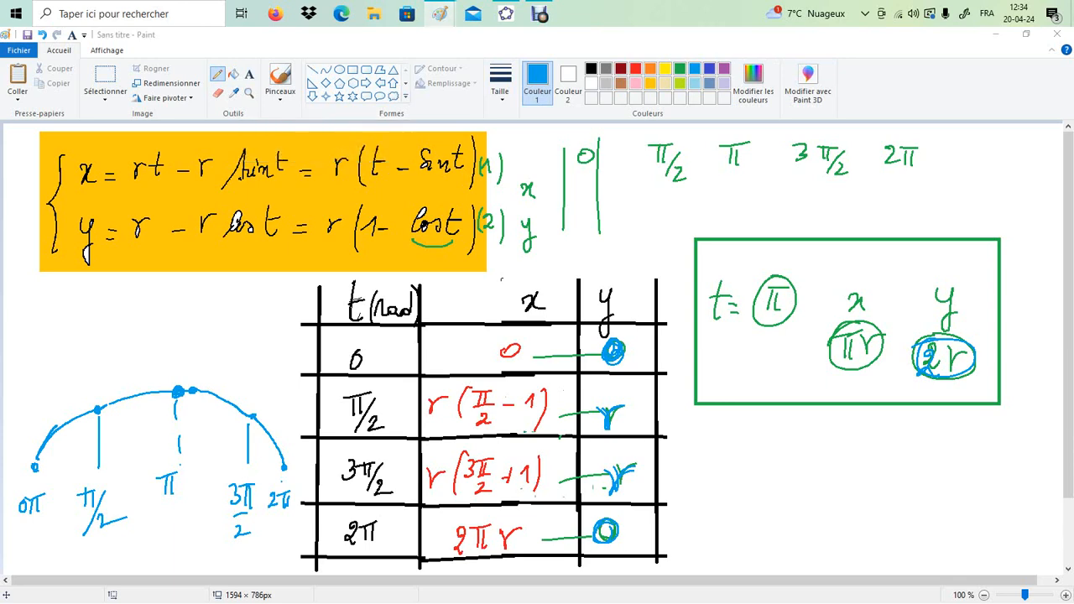
pyautogui.moveTo(439, 13)
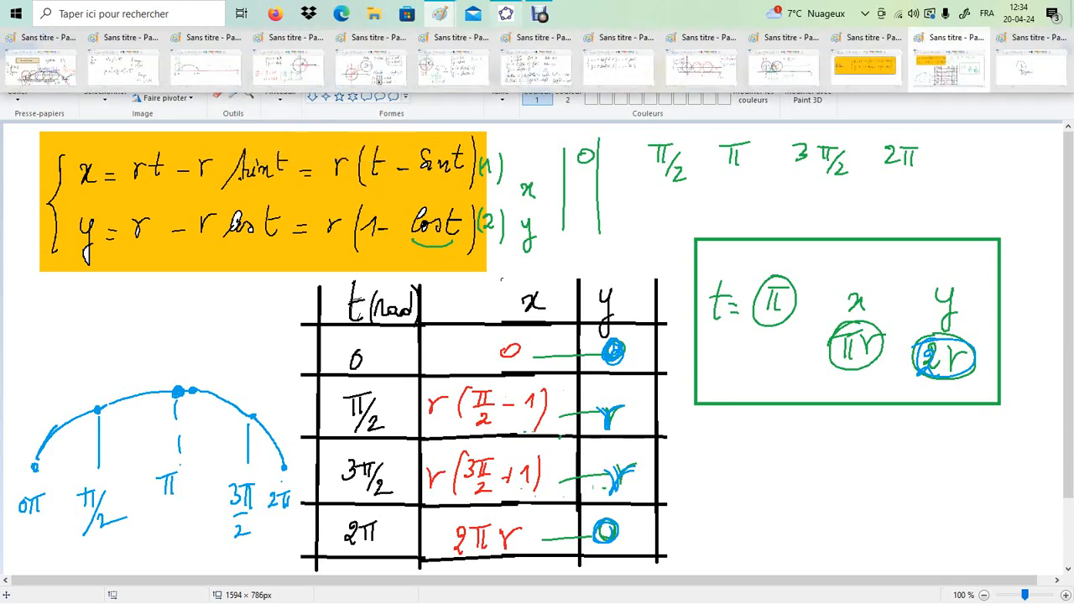
pyautogui.click(505, 14)
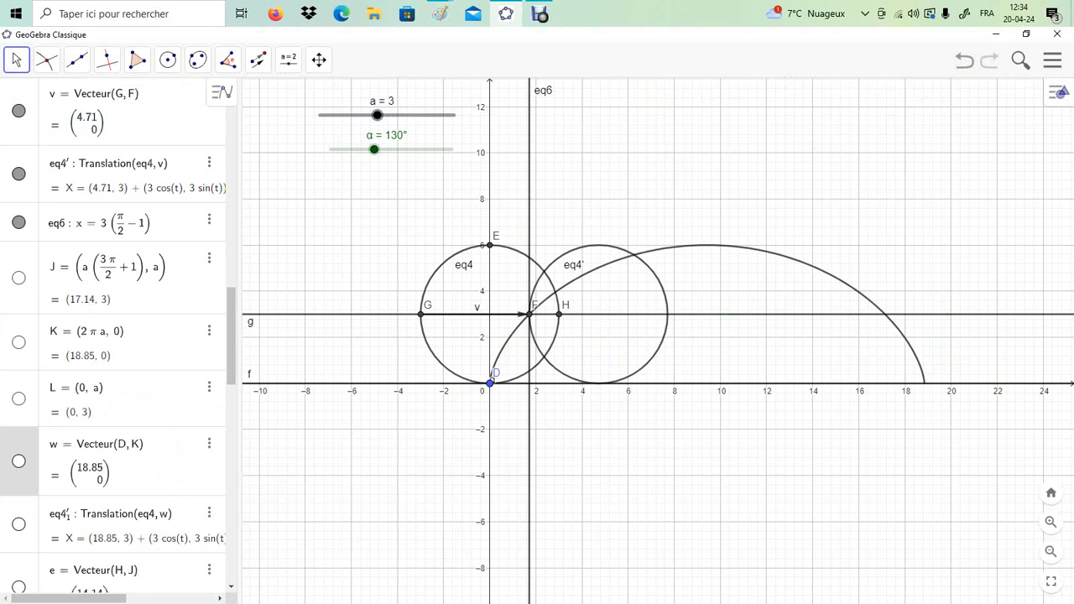
pyautogui.click(18, 278)
pyautogui.click(18, 343)
# - In the Paint drawing, circle 2π, 2πr and 0 in blue in the last row of the value table
pyautogui.moveTo(440, 13)
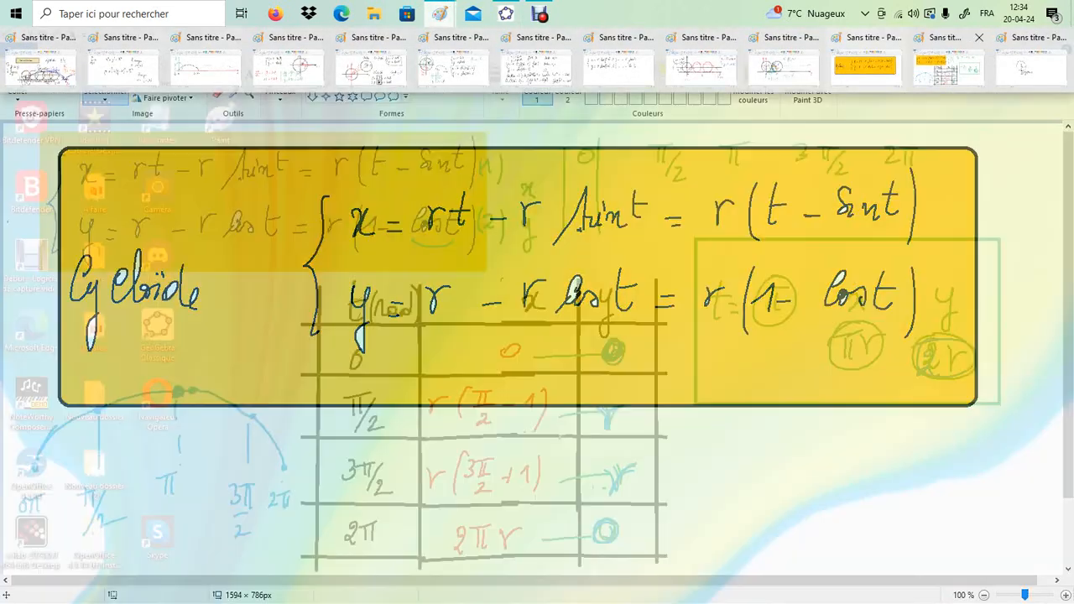
pyautogui.click(949, 67)
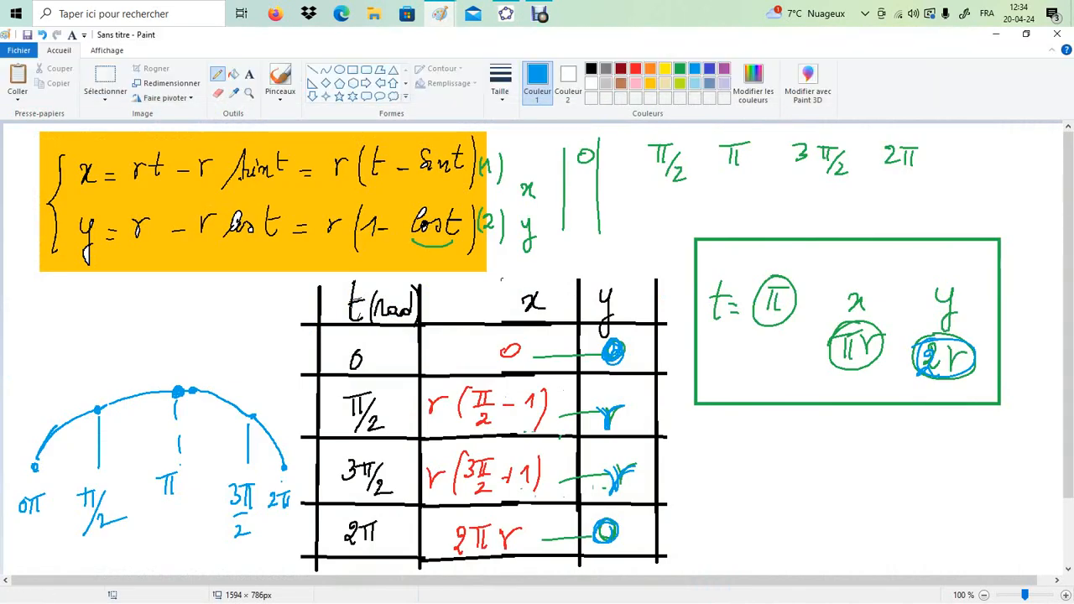
pyautogui.moveTo(356, 512)
pyautogui.mouseDown()
pyautogui.moveTo(387, 552)
pyautogui.moveTo(365, 511)
pyautogui.mouseUp()
pyautogui.moveTo(468, 509)
pyautogui.mouseDown()
pyautogui.moveTo(431, 515)
pyautogui.moveTo(548, 531)
pyautogui.moveTo(490, 512)
pyautogui.mouseUp()
pyautogui.moveTo(578, 512)
pyautogui.mouseDown()
pyautogui.moveTo(592, 530)
pyautogui.moveTo(618, 516)
pyautogui.moveTo(592, 547)
pyautogui.mouseUp()
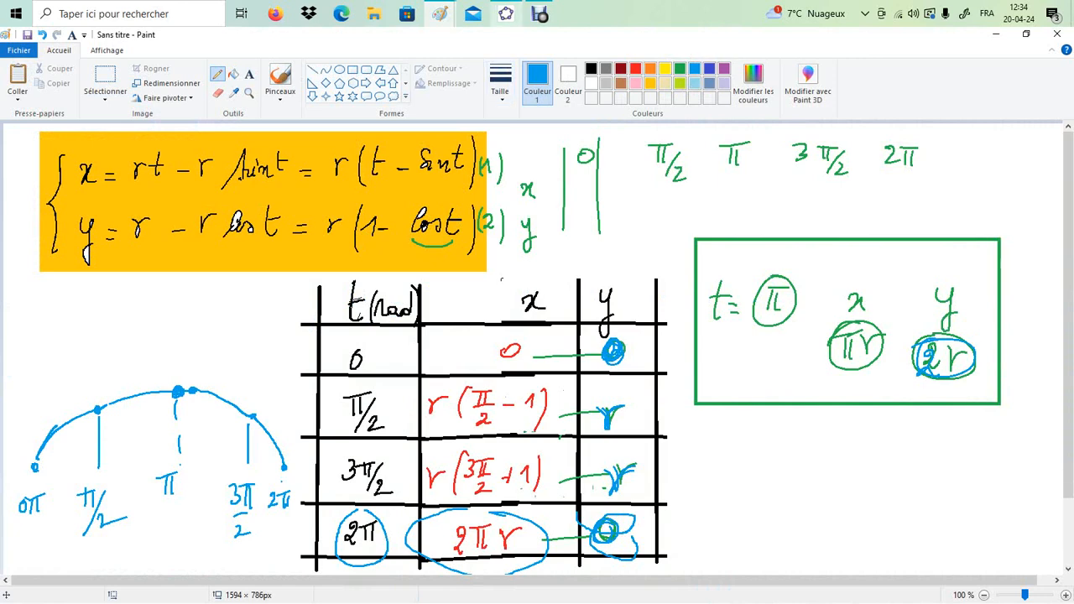
# - Switch back to GeoGebra and show point L and the vector w from D to K
pyautogui.hotkey('alt', 'Tab')
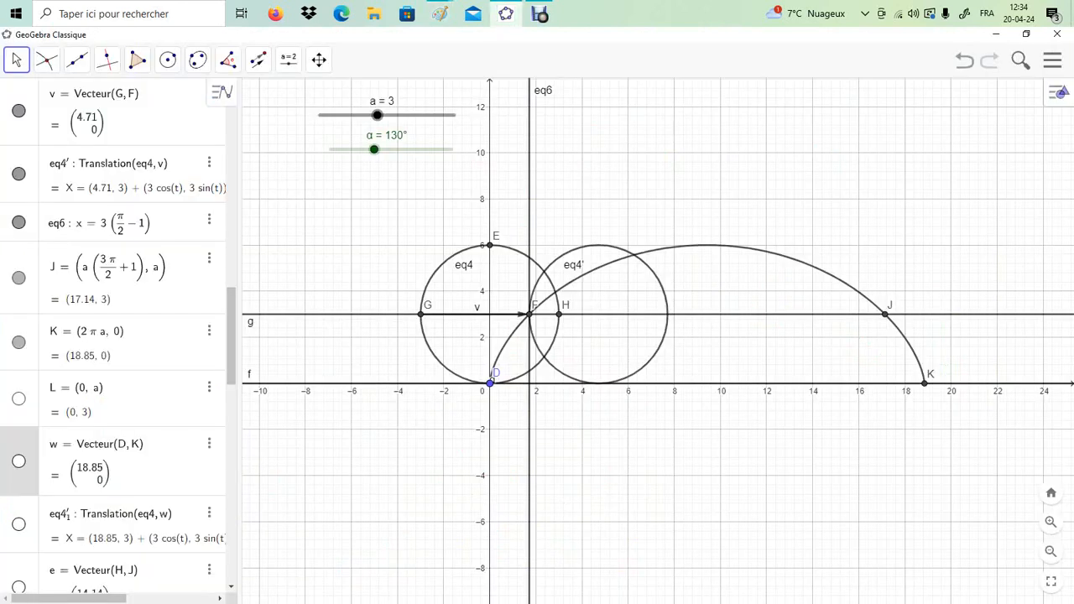
pyautogui.click(18, 399)
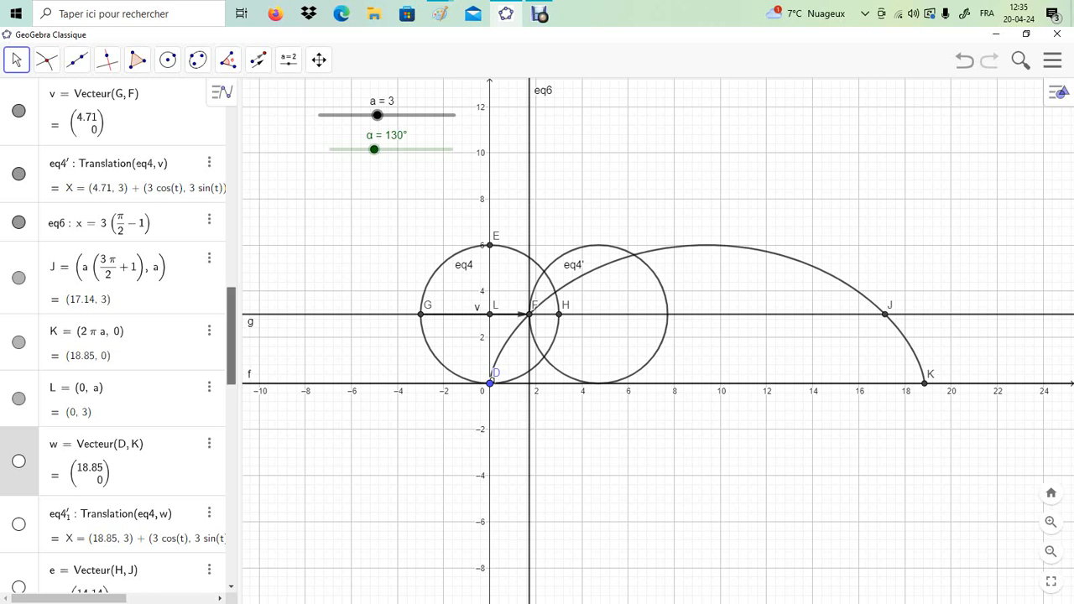
pyautogui.scroll(-3, 113, 336)
pyautogui.scroll(1, 113, 335)
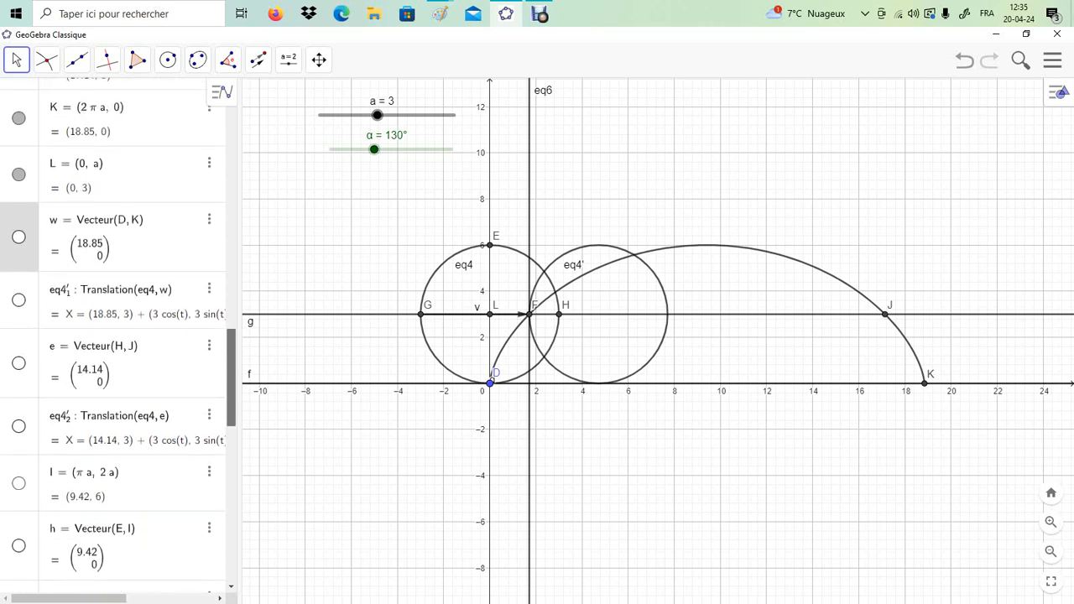
pyautogui.click(18, 236)
pyautogui.click(18, 237)
pyautogui.click(18, 237)
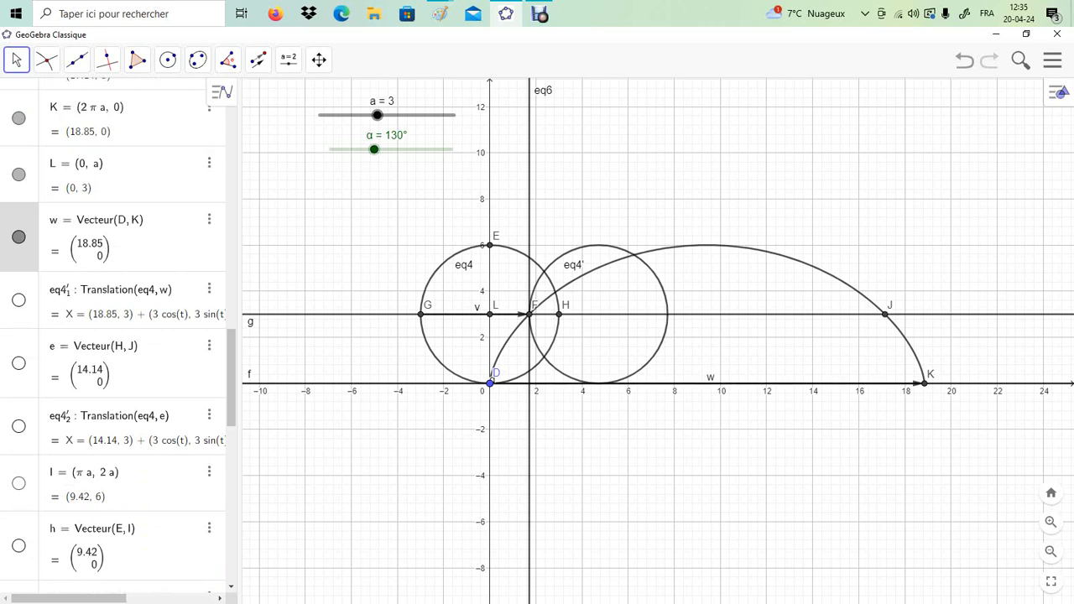
pyautogui.click(18, 237)
pyautogui.click(18, 237)
# - Show the translated circle eq4'₁, toggling it off and on repeatedly to point it out and leaving it shown
pyautogui.click(19, 300)
pyautogui.click(18, 300)
pyautogui.click(19, 299)
pyautogui.click(19, 300)
pyautogui.click(19, 300)
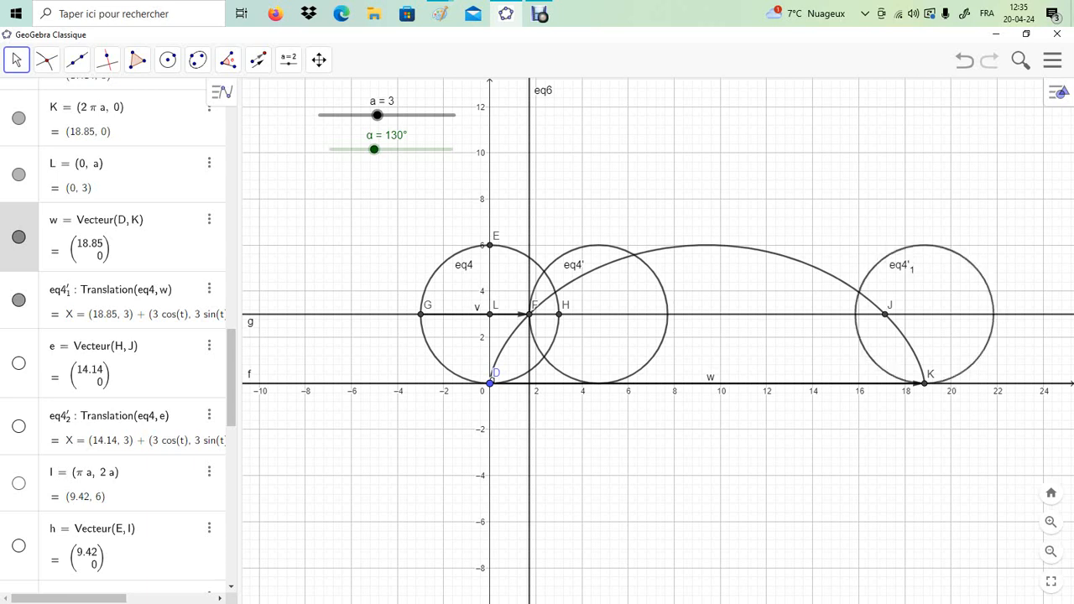
pyautogui.click(18, 300)
pyautogui.click(19, 300)
pyautogui.click(18, 300)
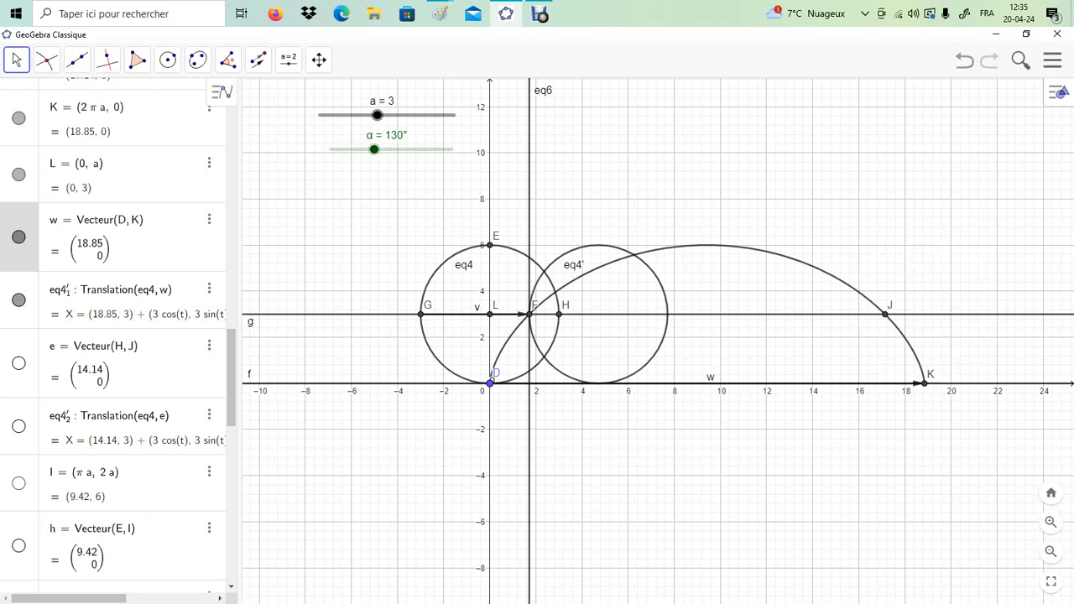
pyautogui.click(18, 299)
pyautogui.click(18, 300)
pyautogui.click(18, 299)
pyautogui.click(18, 300)
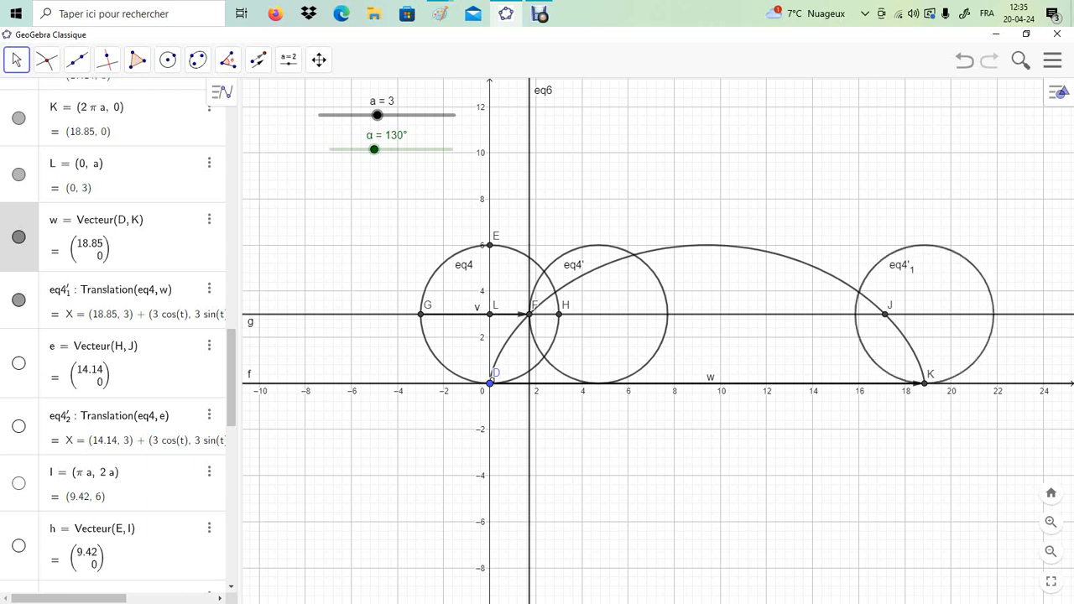
pyautogui.click(19, 299)
pyautogui.click(18, 300)
pyautogui.click(18, 300)
pyautogui.click(18, 299)
pyautogui.click(18, 300)
pyautogui.click(18, 300)
# - Show the vector e, the translated circle eq4'₂ and point I, toggling the circle repeatedly to point it out
pyautogui.click(18, 363)
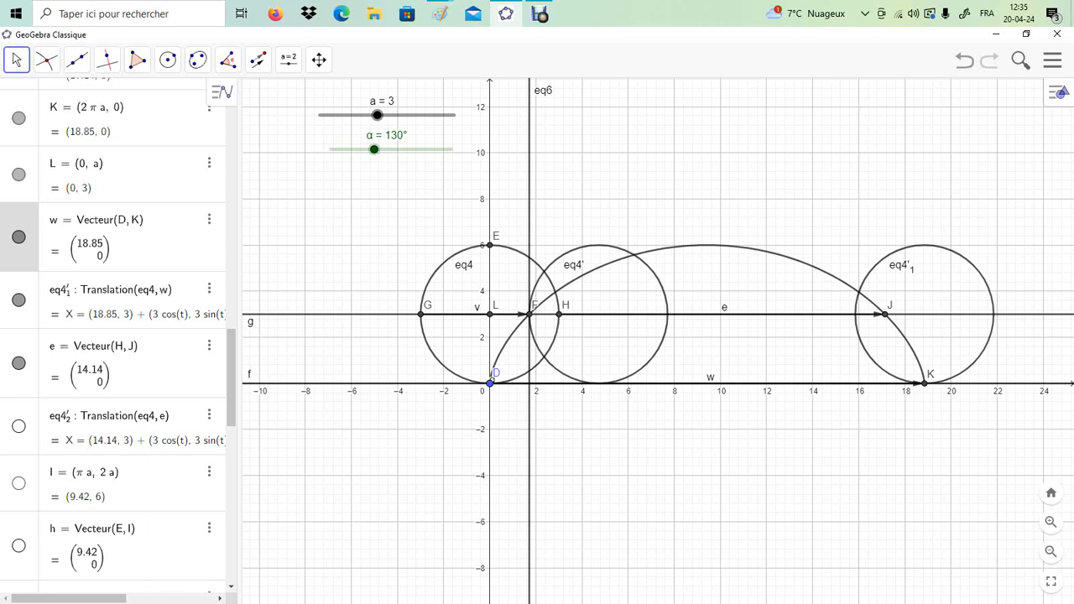
pyautogui.click(18, 426)
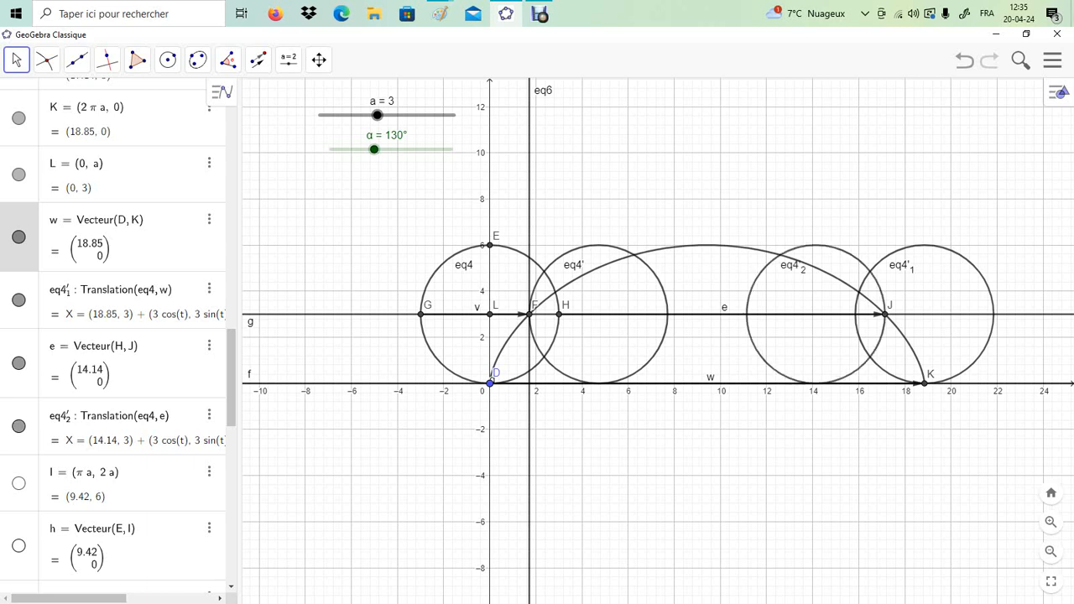
pyautogui.click(19, 425)
pyautogui.click(18, 425)
pyautogui.click(19, 425)
pyautogui.click(18, 426)
pyautogui.click(18, 426)
pyautogui.click(19, 425)
pyautogui.click(18, 426)
pyautogui.click(19, 426)
pyautogui.click(19, 483)
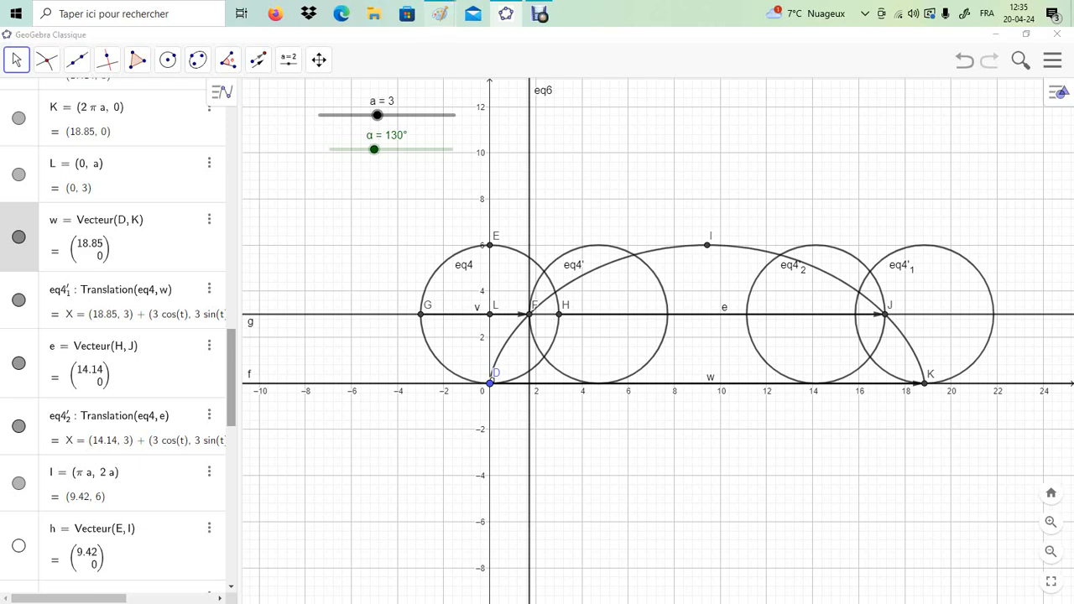
# - In the Paint drawing, circle t = π and mark its x value πr and y value 2r in blue, and return to GeoGebra
pyautogui.click(977, 37)
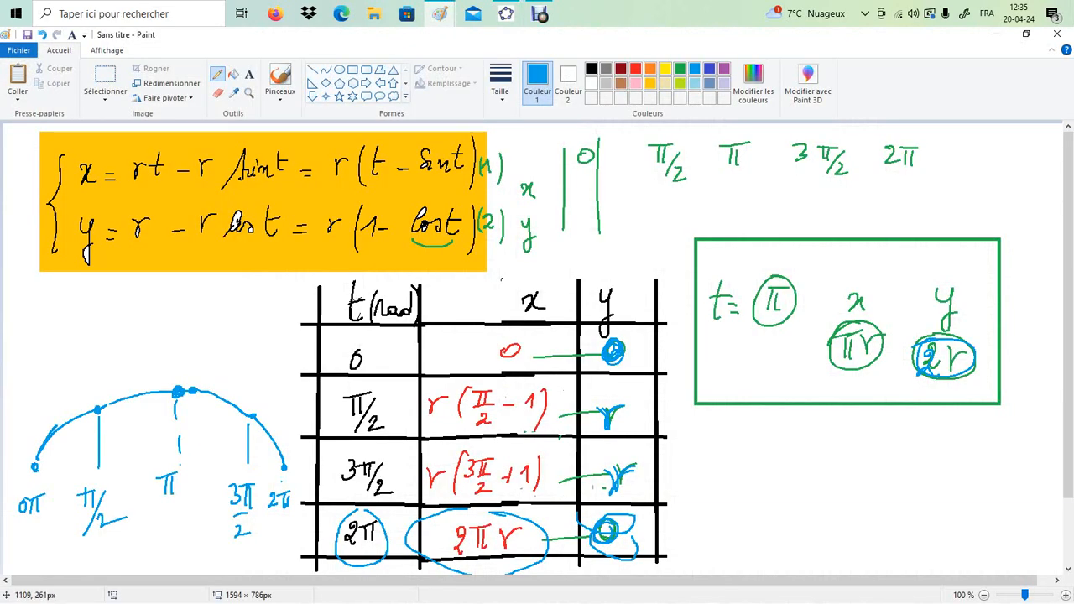
pyautogui.moveTo(723, 264)
pyautogui.mouseDown()
pyautogui.moveTo(712, 324)
pyautogui.moveTo(729, 262)
pyautogui.moveTo(693, 285)
pyautogui.mouseUp()
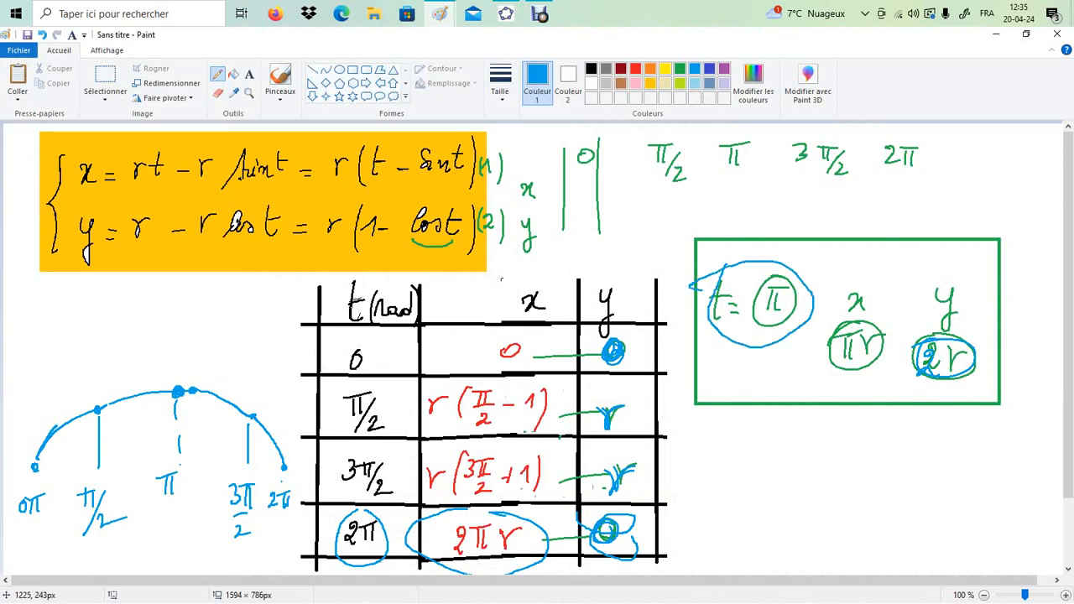
pyautogui.moveTo(829, 275)
pyautogui.mouseDown()
pyautogui.moveTo(826, 351)
pyautogui.moveTo(840, 285)
pyautogui.mouseUp()
pyautogui.moveTo(928, 280)
pyautogui.mouseDown()
pyautogui.moveTo(891, 340)
pyautogui.moveTo(950, 399)
pyautogui.moveTo(975, 297)
pyautogui.mouseUp()
pyautogui.click(506, 13)
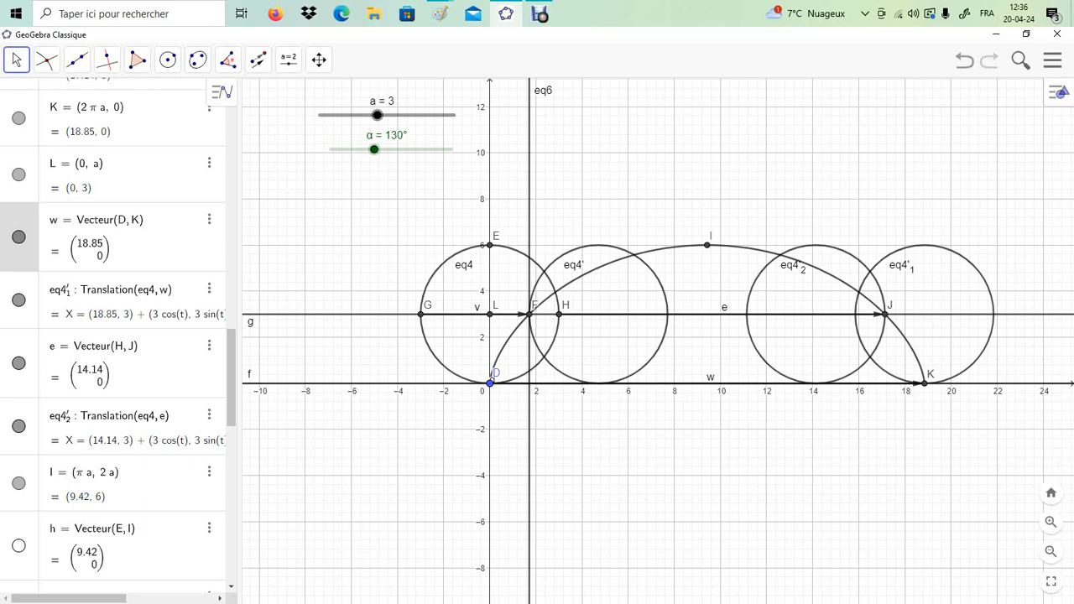
pyautogui.scroll(-3, 114, 336)
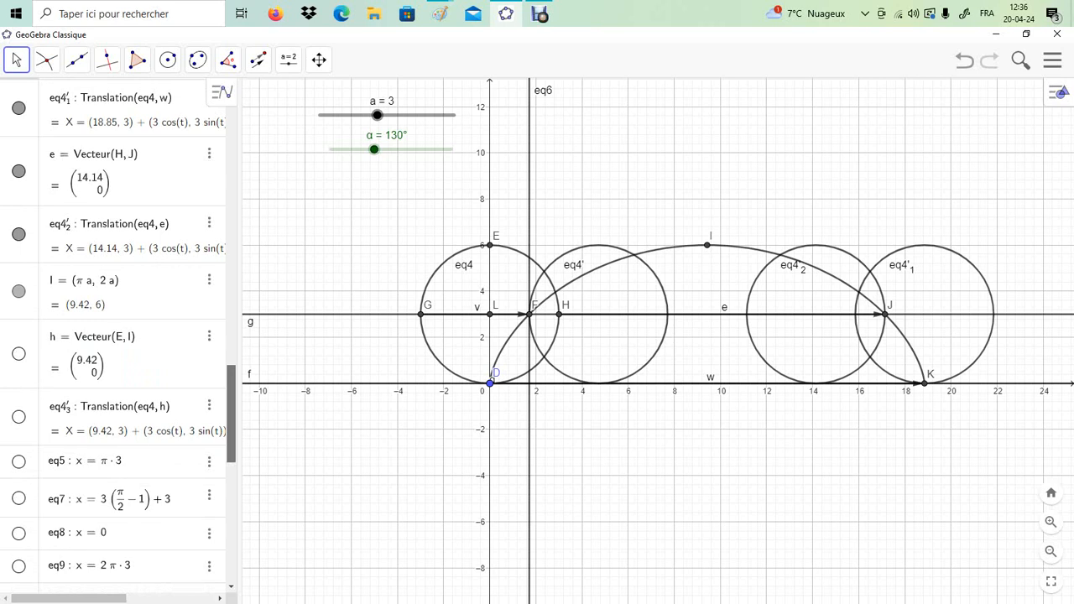
# - Show the vector h from E to I, toggling it repeatedly to point it out, and show the translated circle eq4'₃
pyautogui.click(18, 354)
pyautogui.click(19, 355)
pyautogui.click(18, 355)
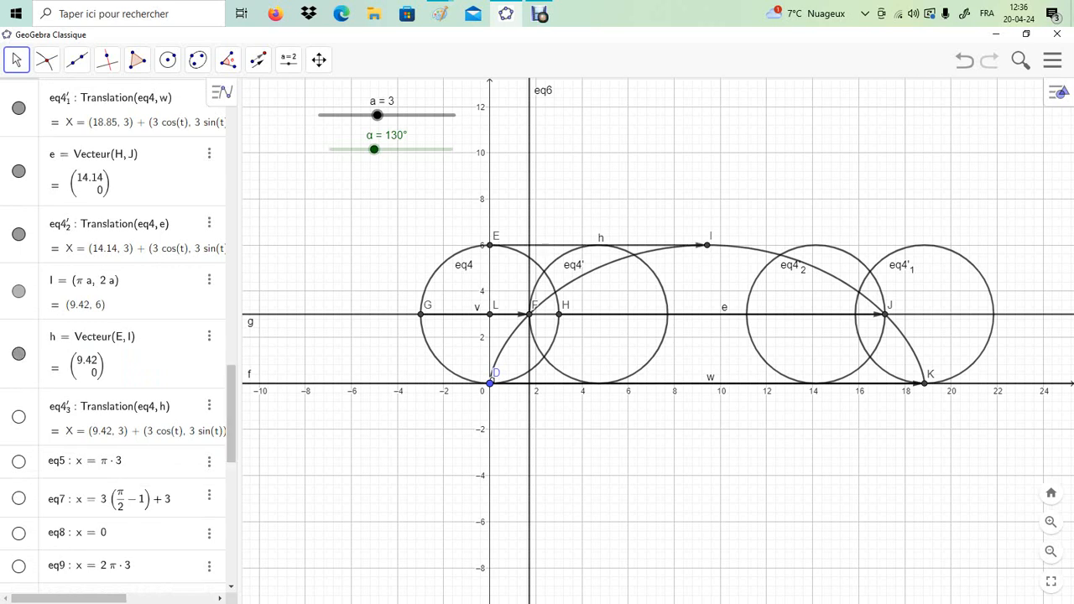
pyautogui.click(19, 355)
pyautogui.click(19, 354)
pyautogui.click(18, 355)
pyautogui.click(19, 355)
pyautogui.click(18, 354)
pyautogui.click(18, 354)
pyautogui.click(18, 354)
pyautogui.click(19, 354)
pyautogui.click(19, 416)
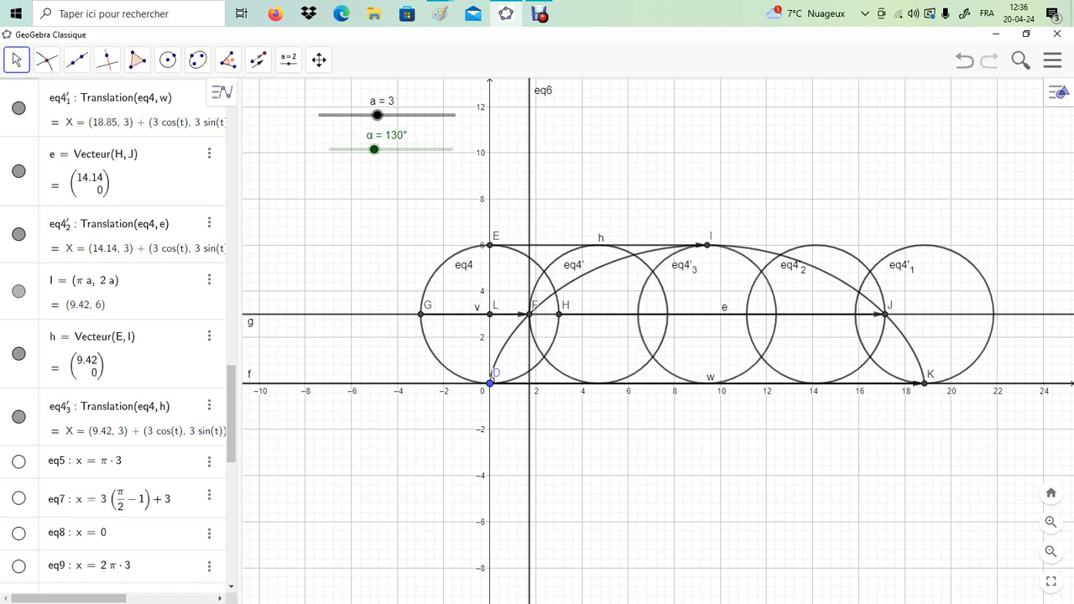
# - Show the vertical line eq5 at x = π·3, and briefly show and hide the line eq7
pyautogui.click(19, 461)
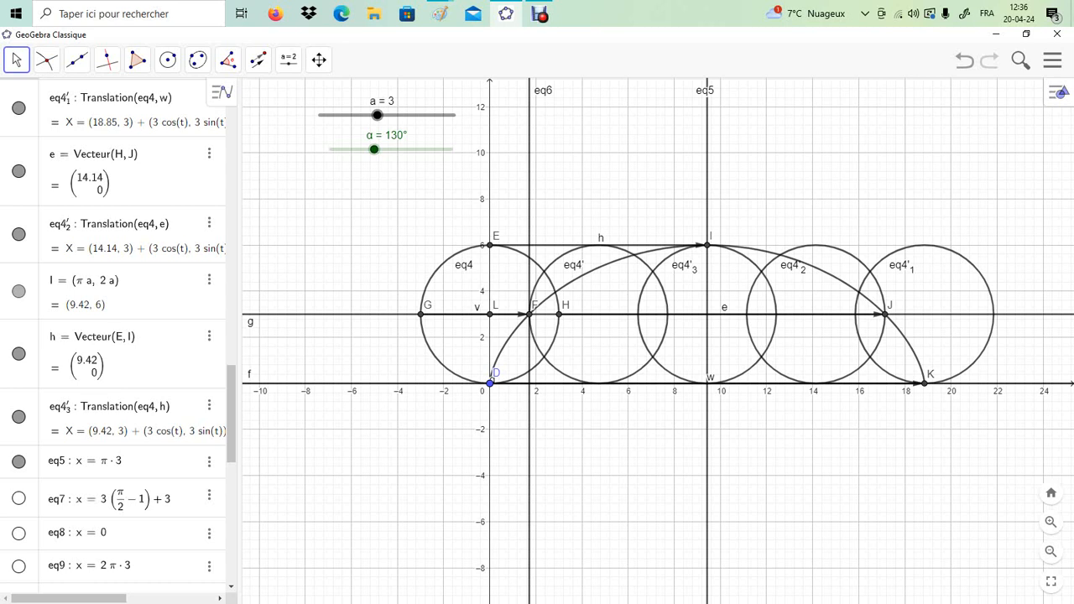
pyautogui.scroll(-3, 113, 336)
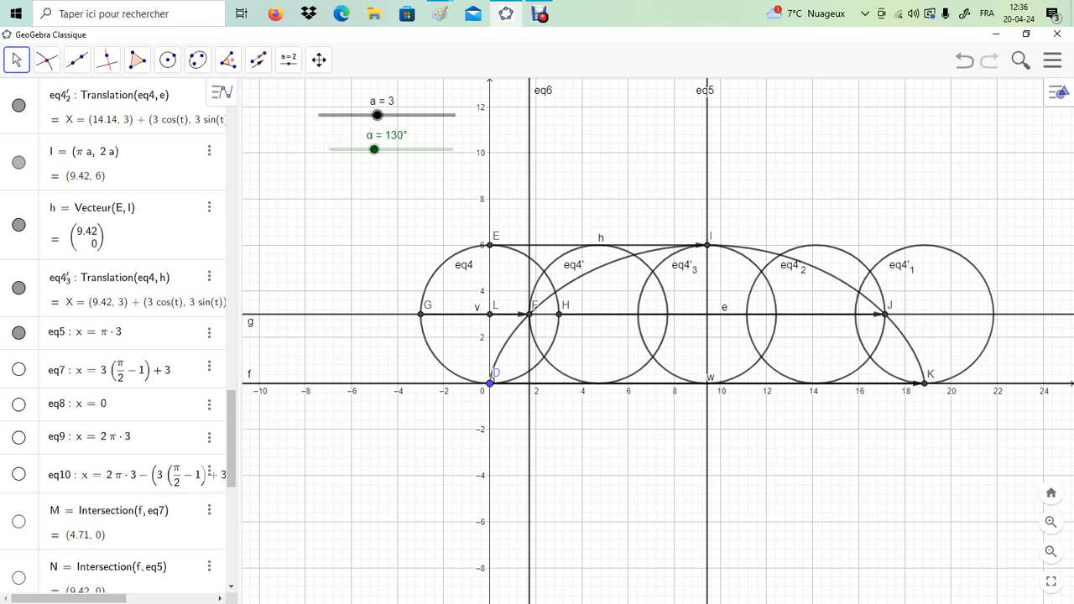
pyautogui.click(18, 369)
pyautogui.hotkey('ctrl', 'z')
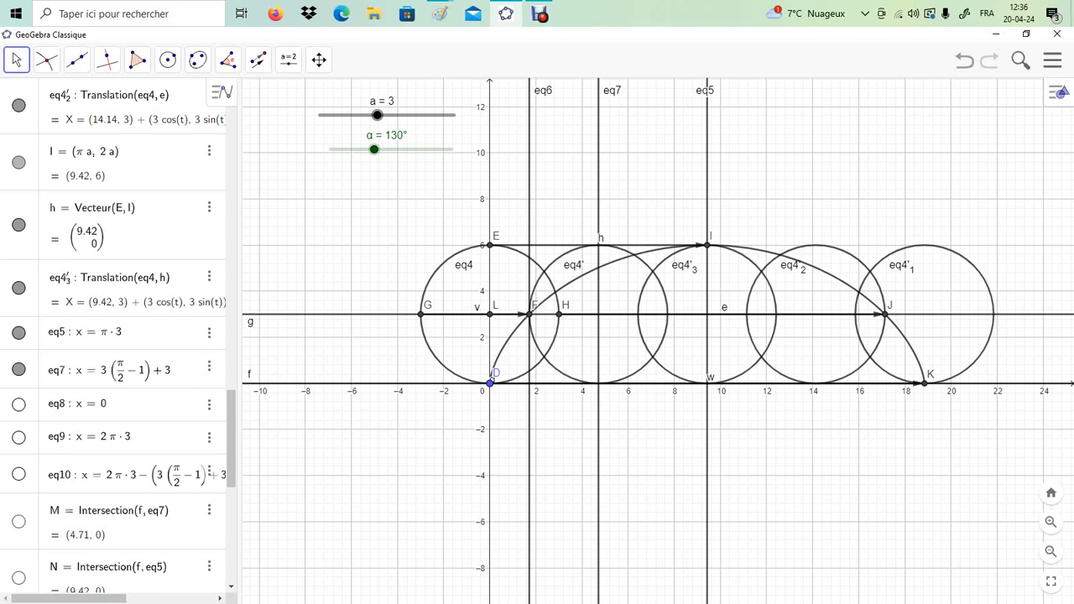
pyautogui.click(19, 370)
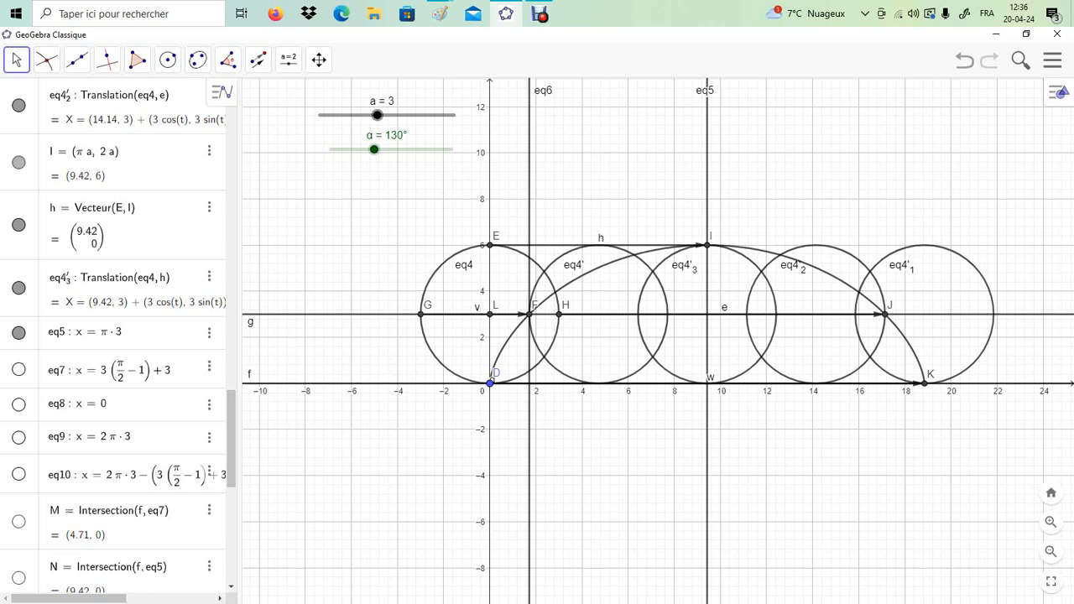
# - In the Paint table, circle the x value r(3π/2 + 1) for t = 3π/2 in blue, and return to GeoGebra
pyautogui.moveTo(440, 13)
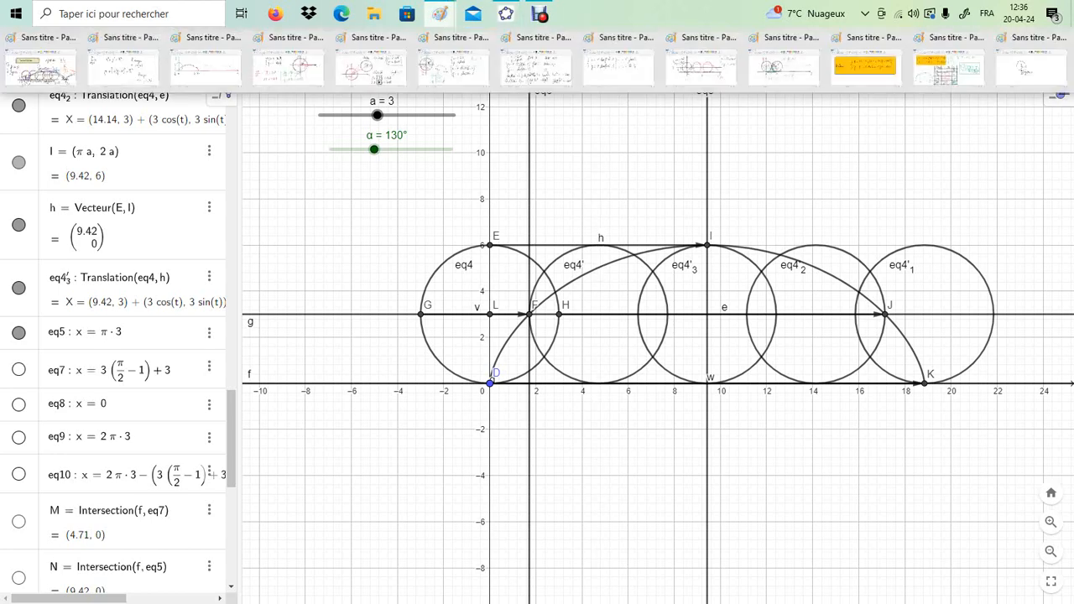
pyautogui.click(949, 68)
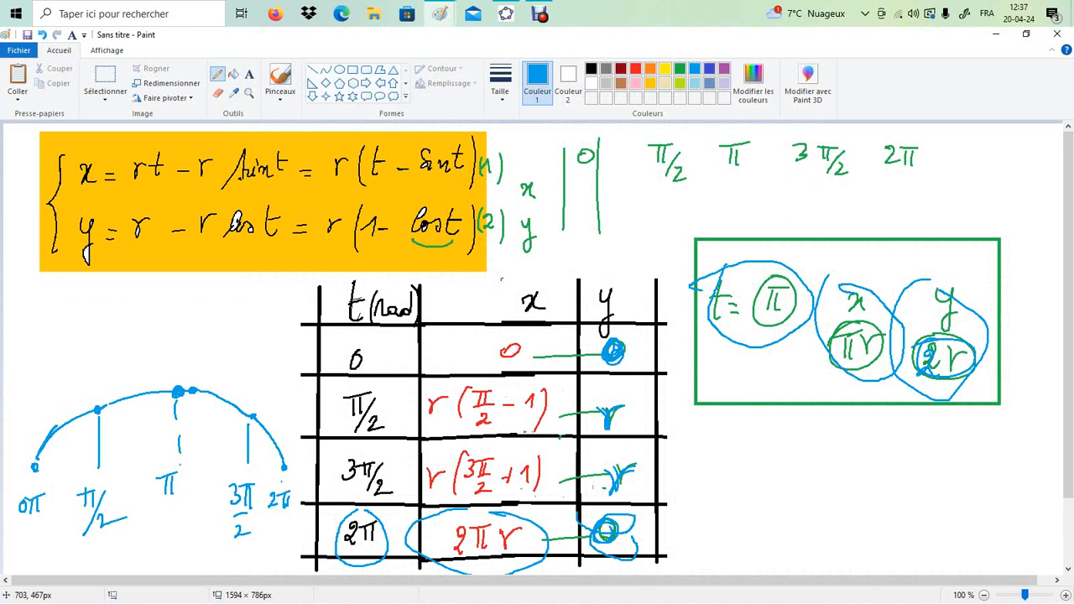
pyautogui.moveTo(489, 446)
pyautogui.mouseDown()
pyautogui.moveTo(437, 457)
pyautogui.moveTo(422, 494)
pyautogui.moveTo(559, 470)
pyautogui.moveTo(499, 444)
pyautogui.mouseUp()
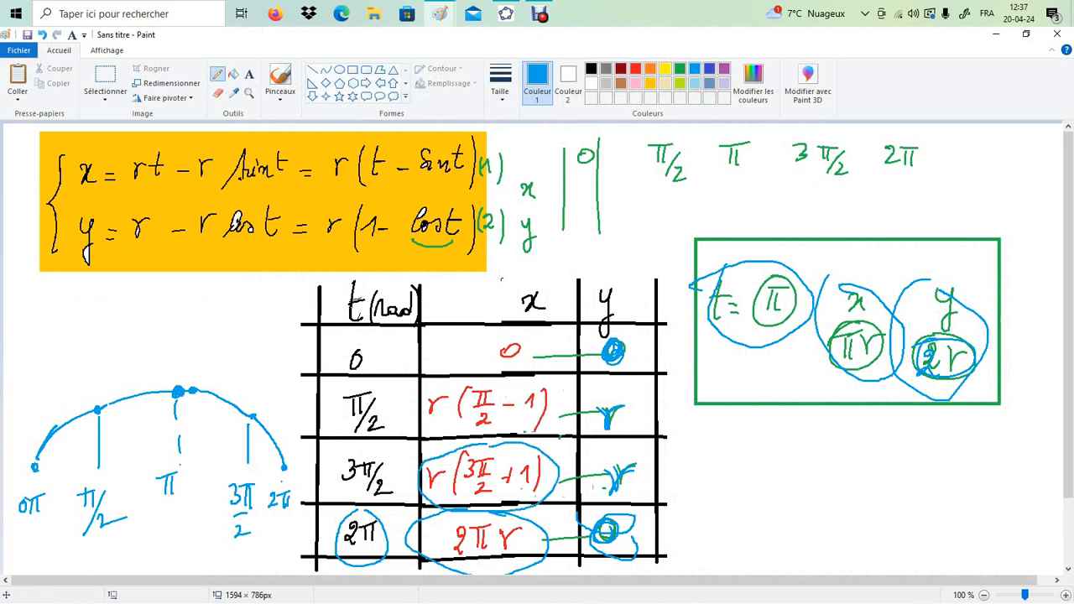
pyautogui.click(506, 14)
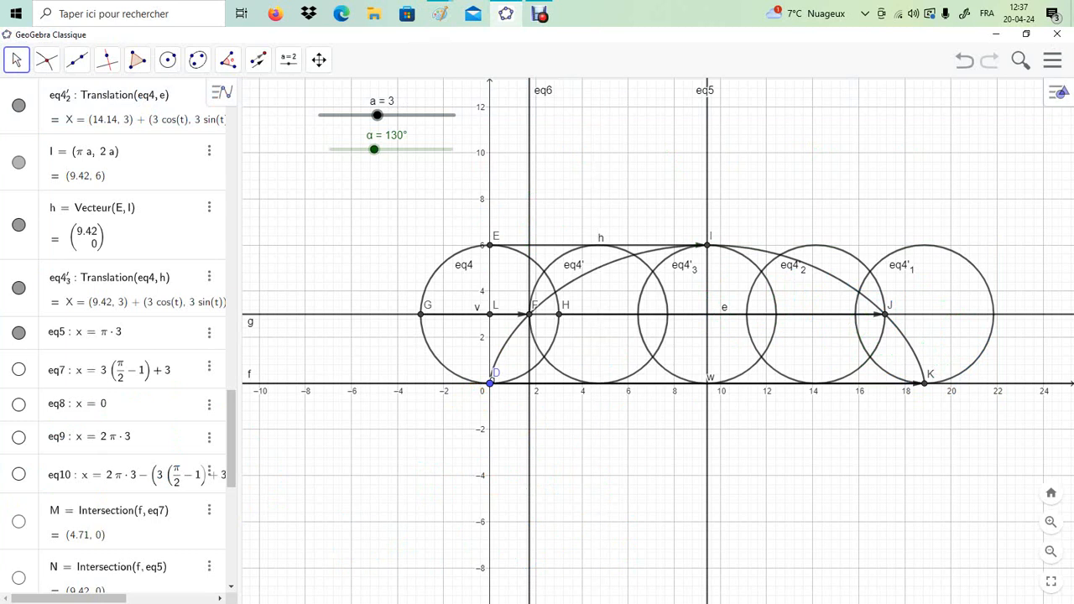
# - Show the vertical line eq7 at x = 3(π/2 − 1) + 3, toggling it repeatedly to point it out and leaving it shown
pyautogui.click(18, 369)
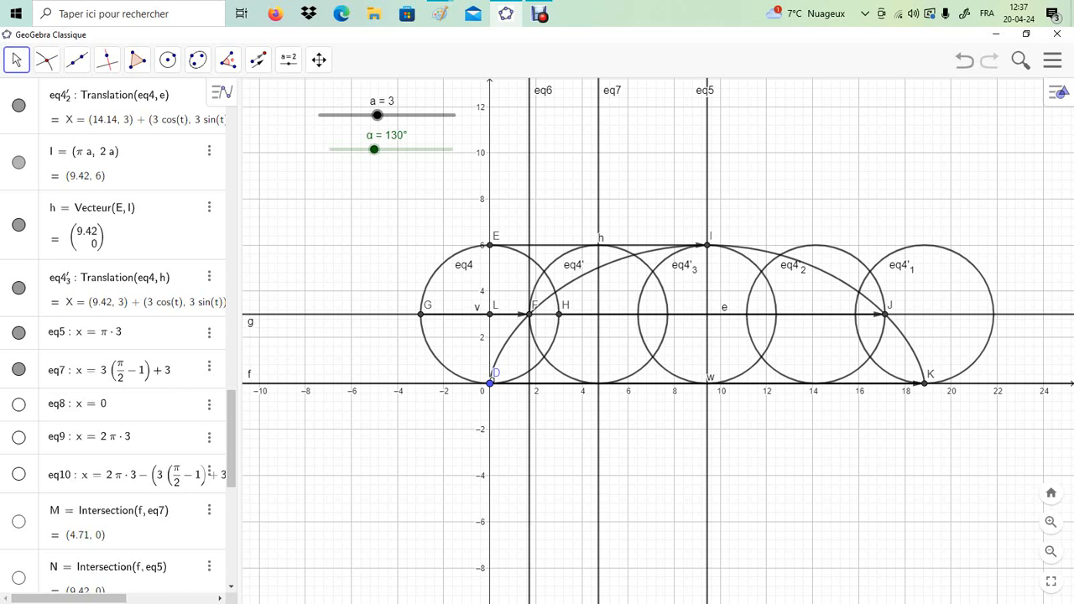
pyautogui.click(19, 369)
pyautogui.click(19, 369)
pyautogui.click(18, 369)
pyautogui.click(19, 370)
pyautogui.click(18, 370)
pyautogui.click(18, 369)
pyautogui.click(19, 370)
pyautogui.click(18, 369)
pyautogui.click(18, 369)
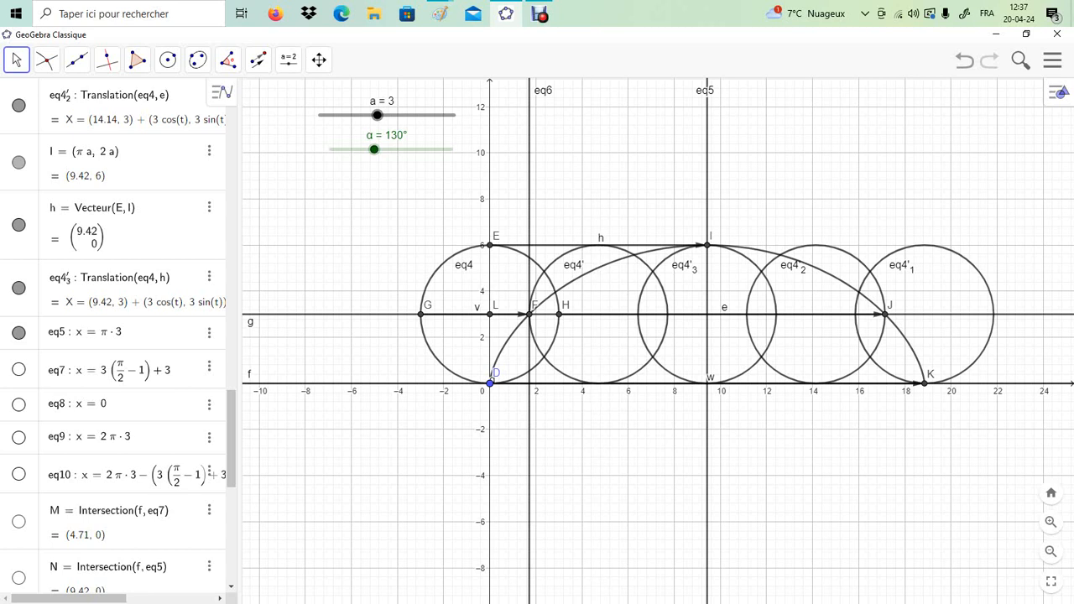
pyautogui.click(19, 369)
pyautogui.click(19, 369)
pyautogui.click(18, 369)
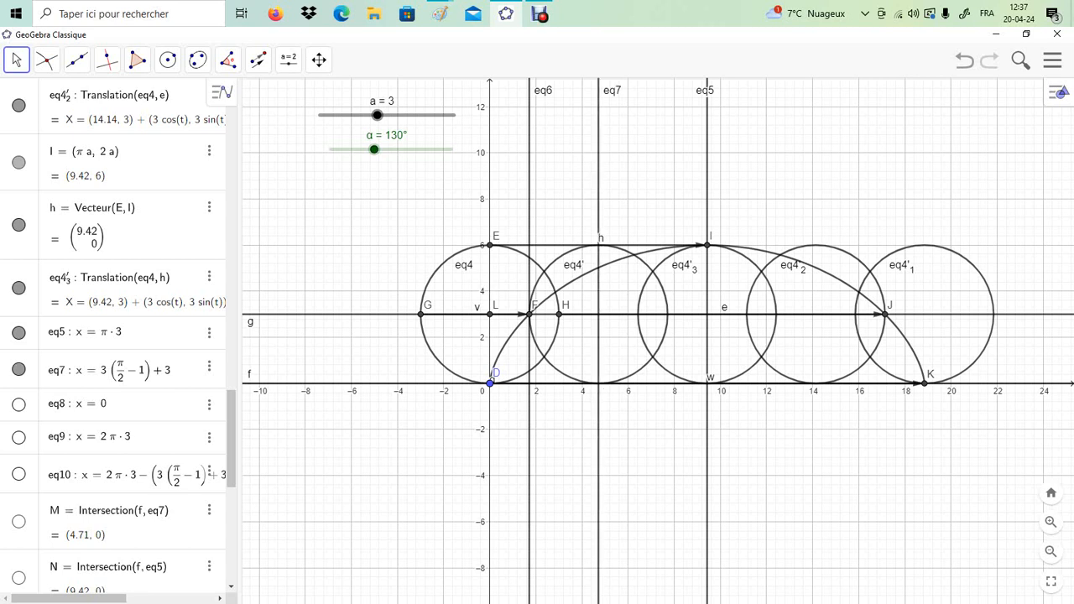
# - Show the vertical lines eq8, eq9 and eq10, and widen the Algebra view to fit the full equation of eq10
pyautogui.click(18, 404)
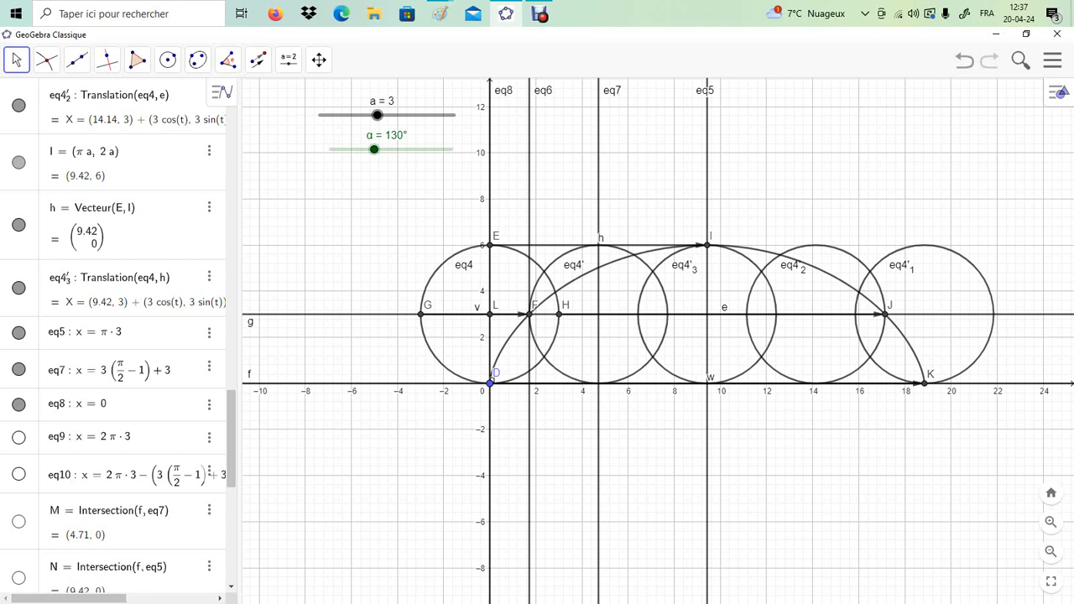
pyautogui.click(18, 438)
pyautogui.click(19, 437)
pyautogui.click(18, 437)
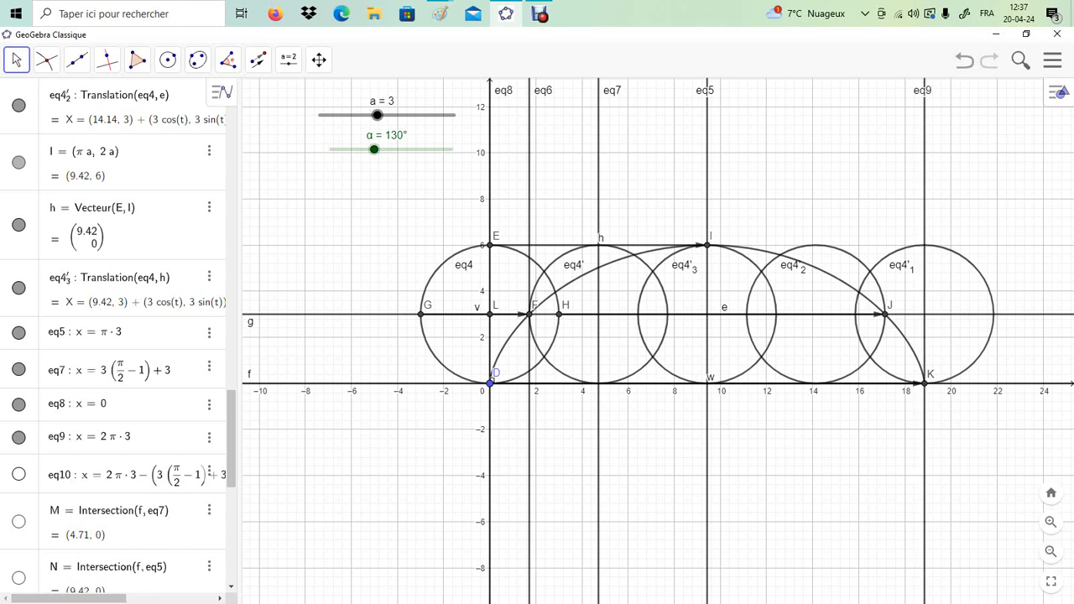
pyautogui.scroll(-4, 118, 336)
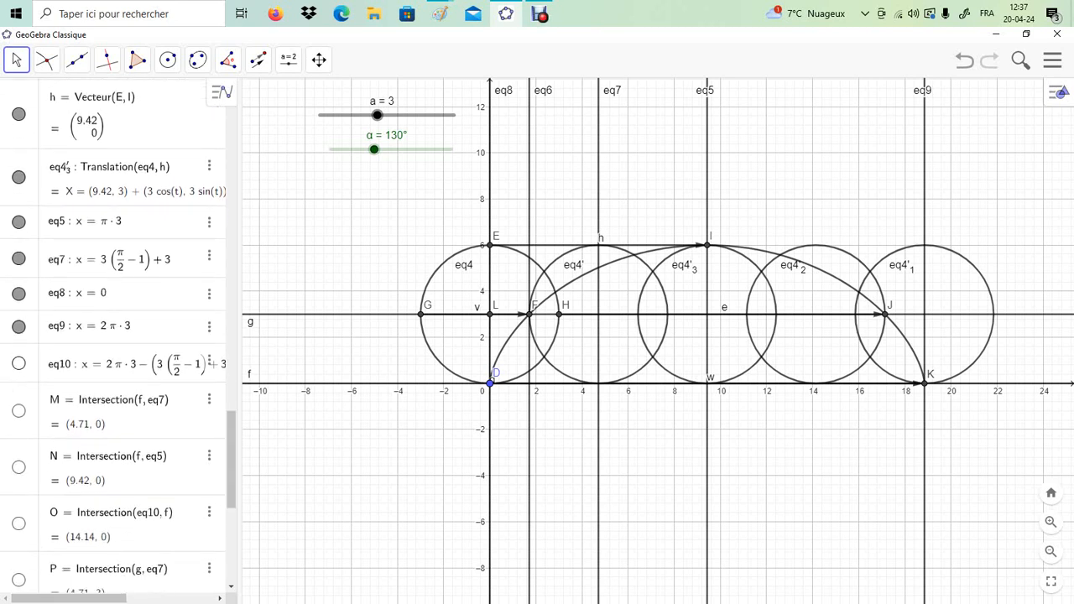
pyautogui.moveTo(240, 336); pyautogui.dragTo(273, 335)
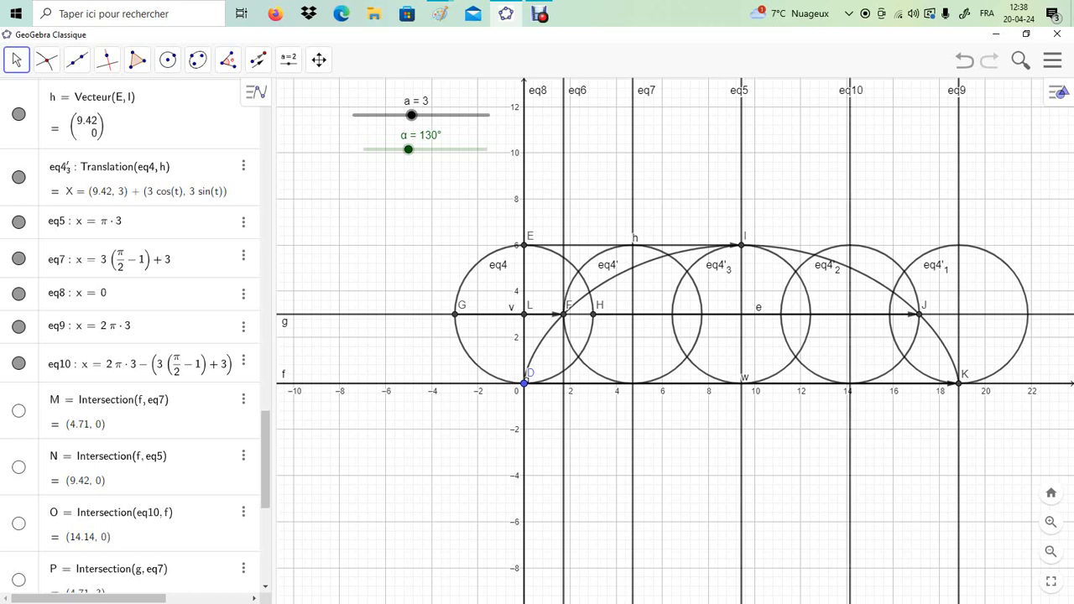
# - Show the points M, N and O where line f crosses eq7, eq5 and eq10
pyautogui.click(18, 412)
pyautogui.click(19, 467)
pyautogui.click(18, 524)
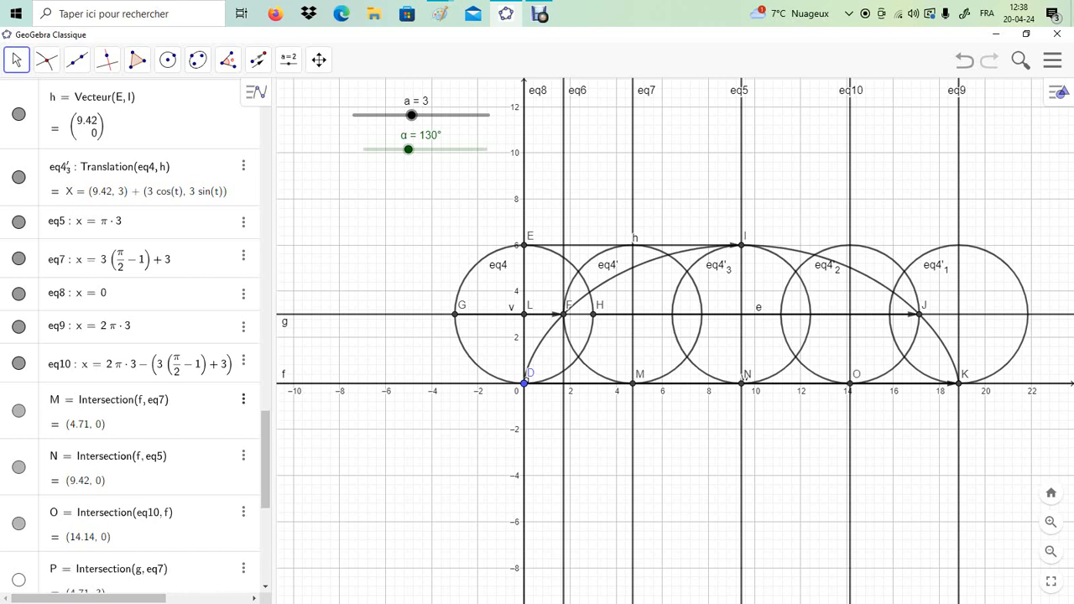
# - Show the points P, Q and R where line g crosses eq7, eq5 and eq10
pyautogui.scroll(-3, 135, 336)
pyautogui.scroll(-1, 130, 336)
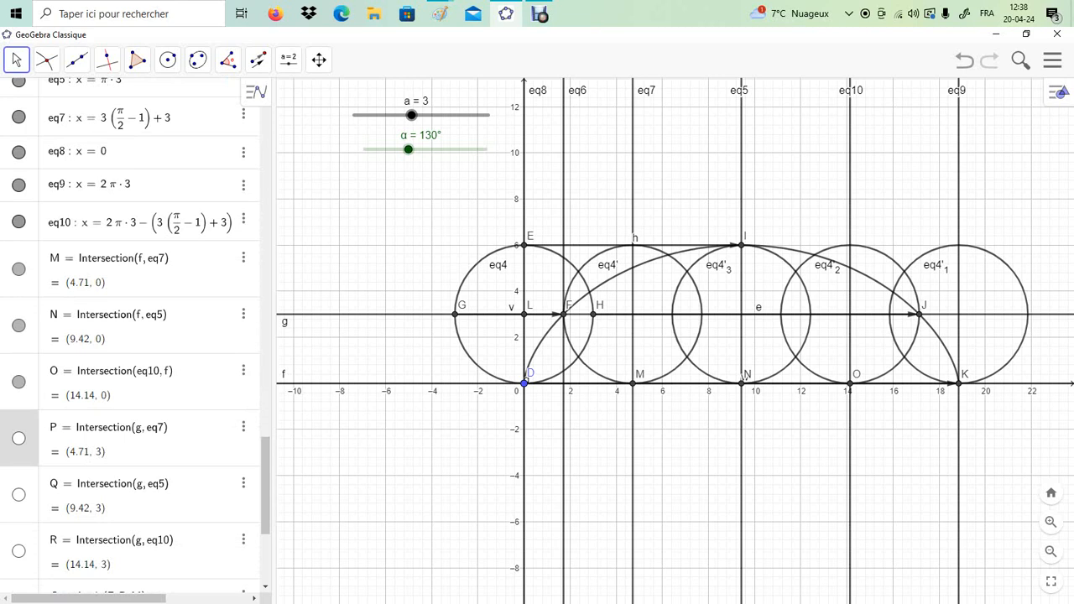
pyautogui.click(19, 438)
pyautogui.click(19, 494)
pyautogui.scroll(-3, 134, 335)
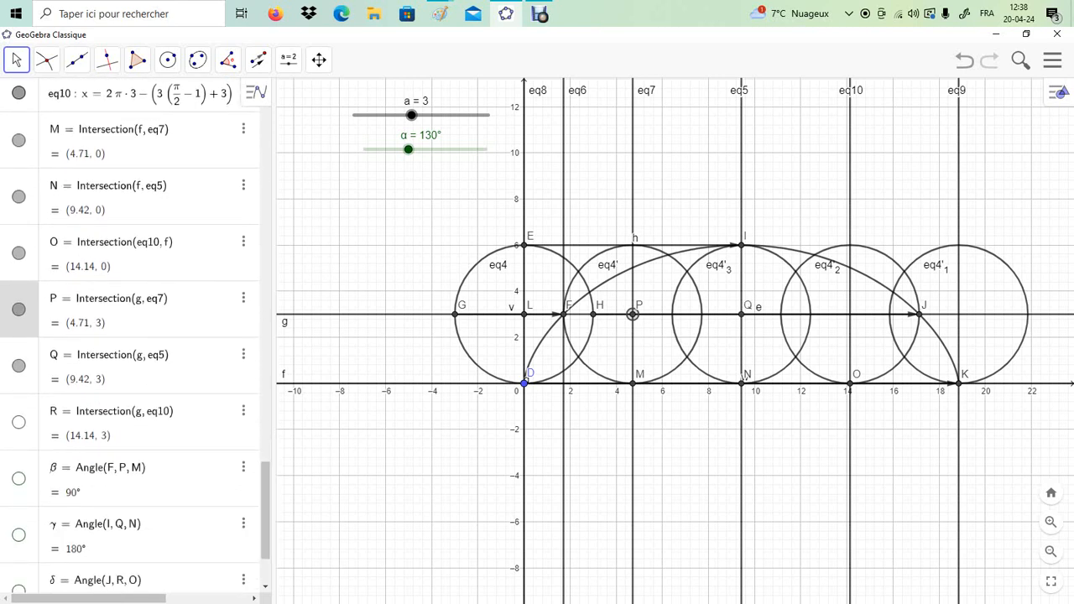
pyautogui.click(19, 422)
# - Show the angles β, γ and δ at P, Q and R, and the point S where line g crosses eq9
pyautogui.scroll(-3, 134, 336)
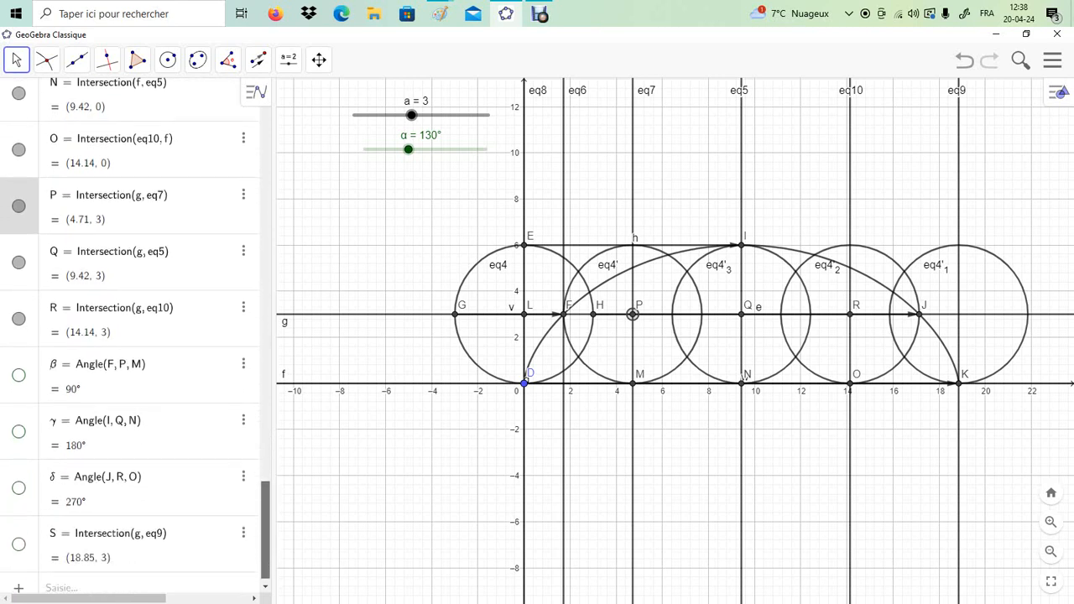
pyautogui.click(19, 375)
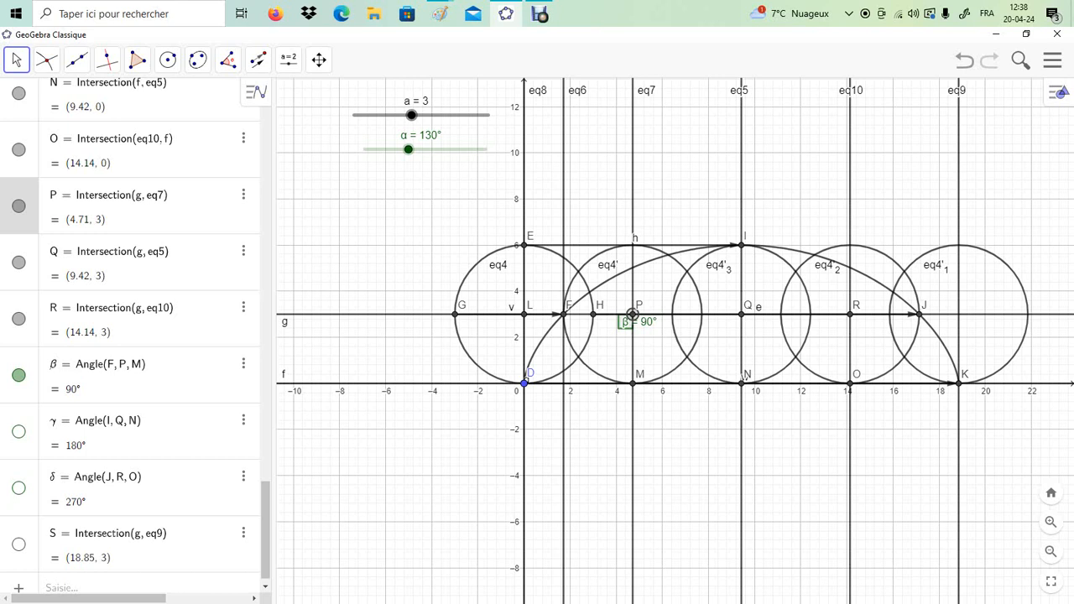
pyautogui.click(19, 432)
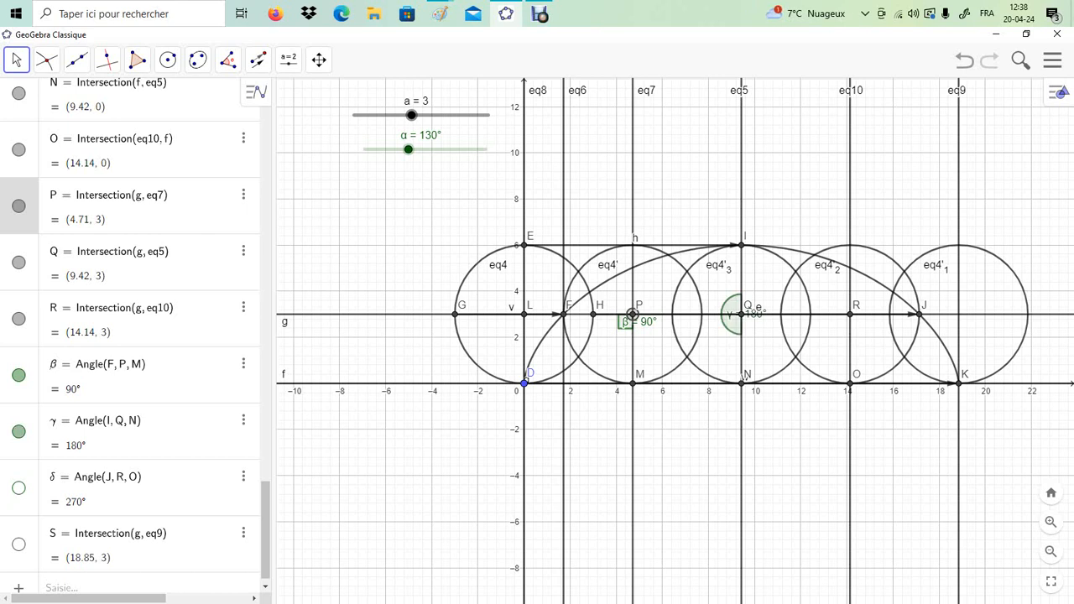
pyautogui.click(19, 488)
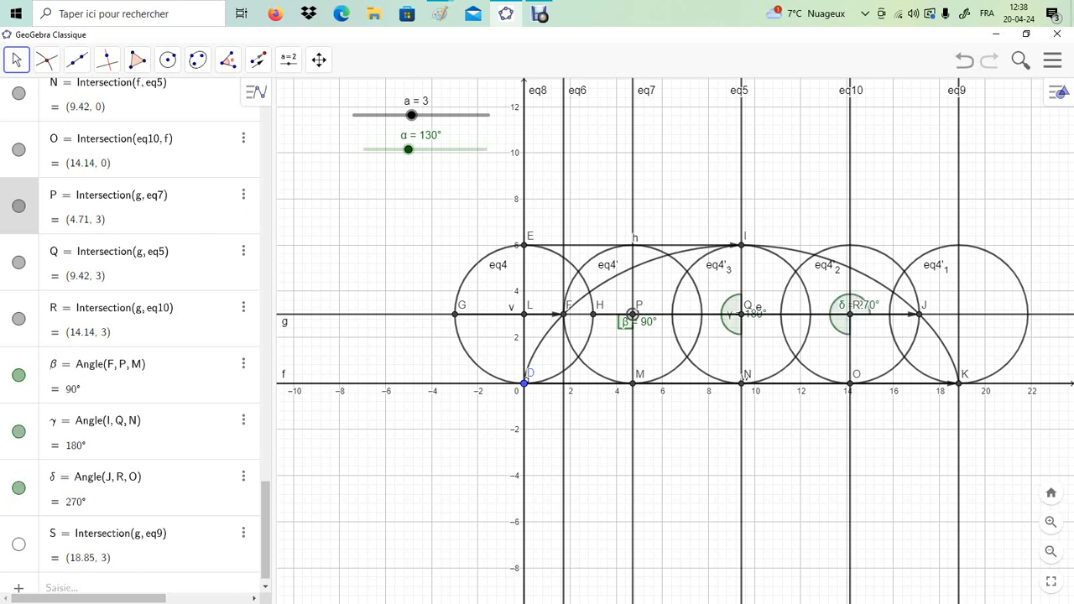
pyautogui.scroll(-1, 130, 336)
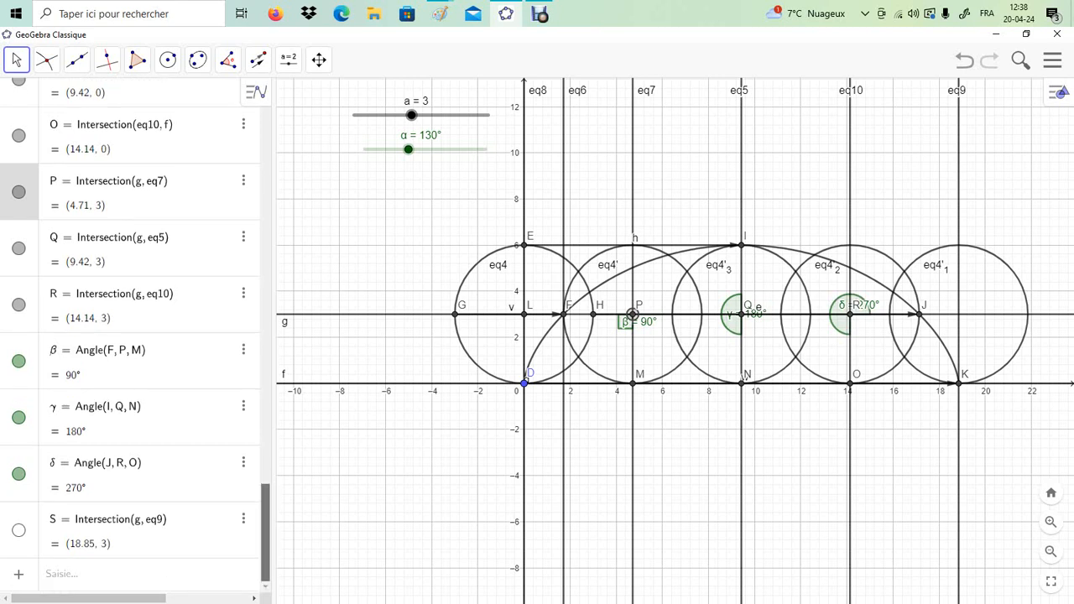
pyautogui.click(19, 530)
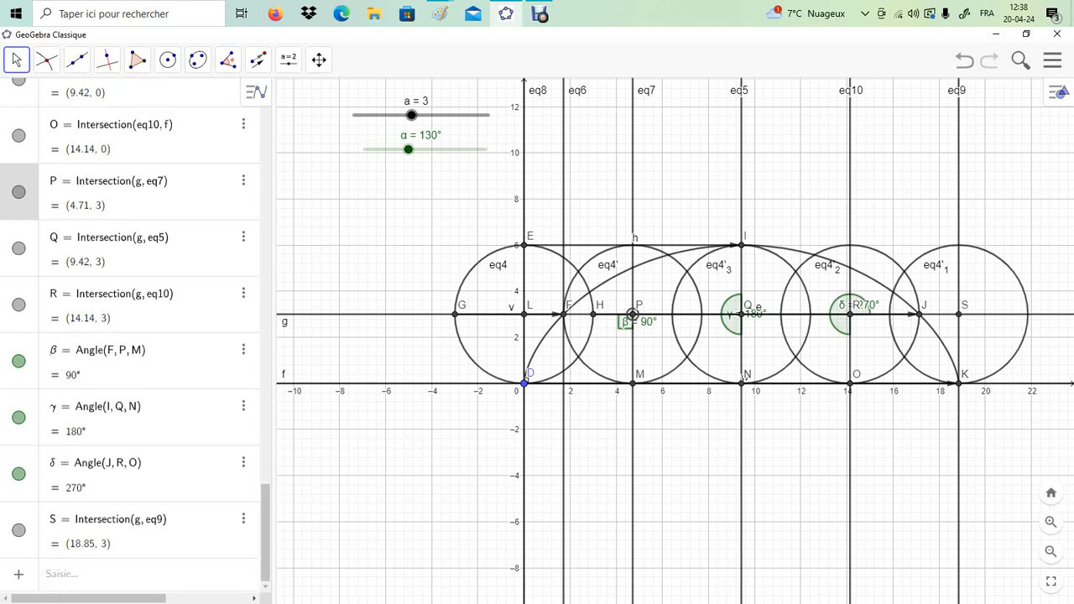
pyautogui.click(126, 574)
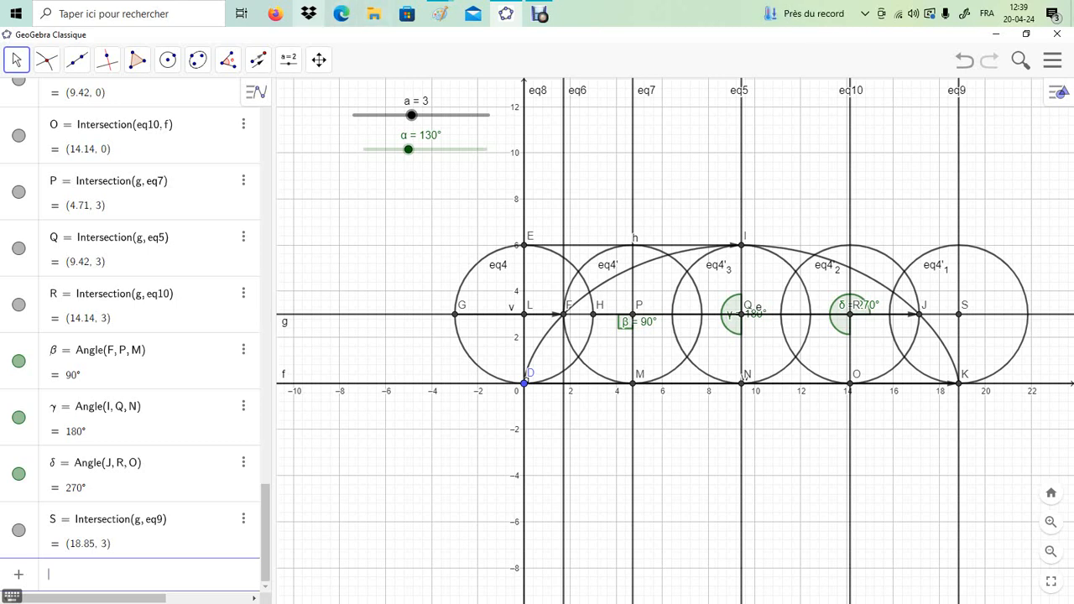
pyautogui.click(16, 60)
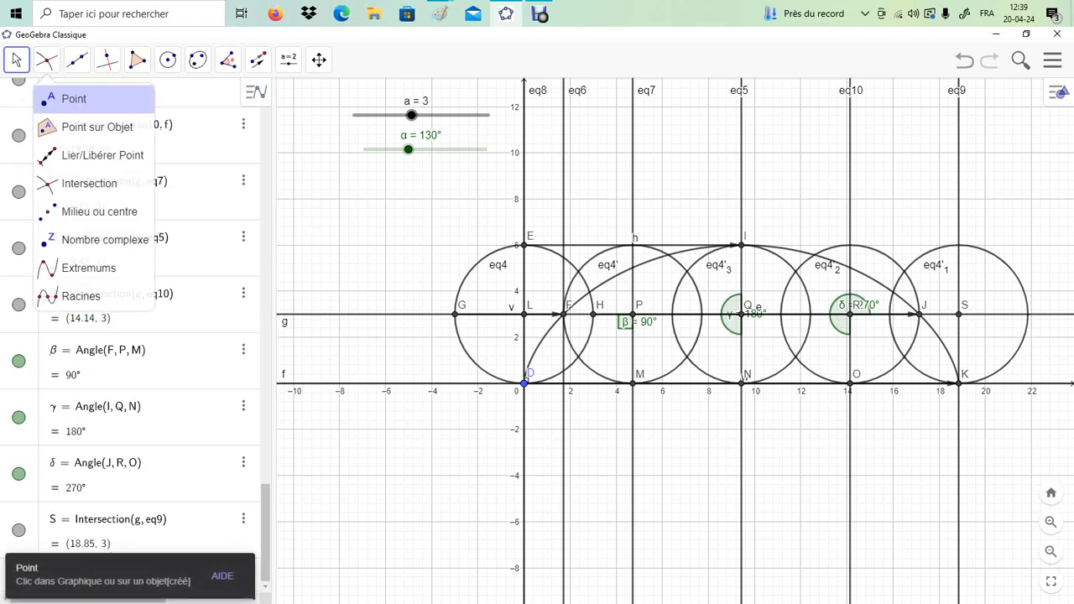
pyautogui.click(52, 99)
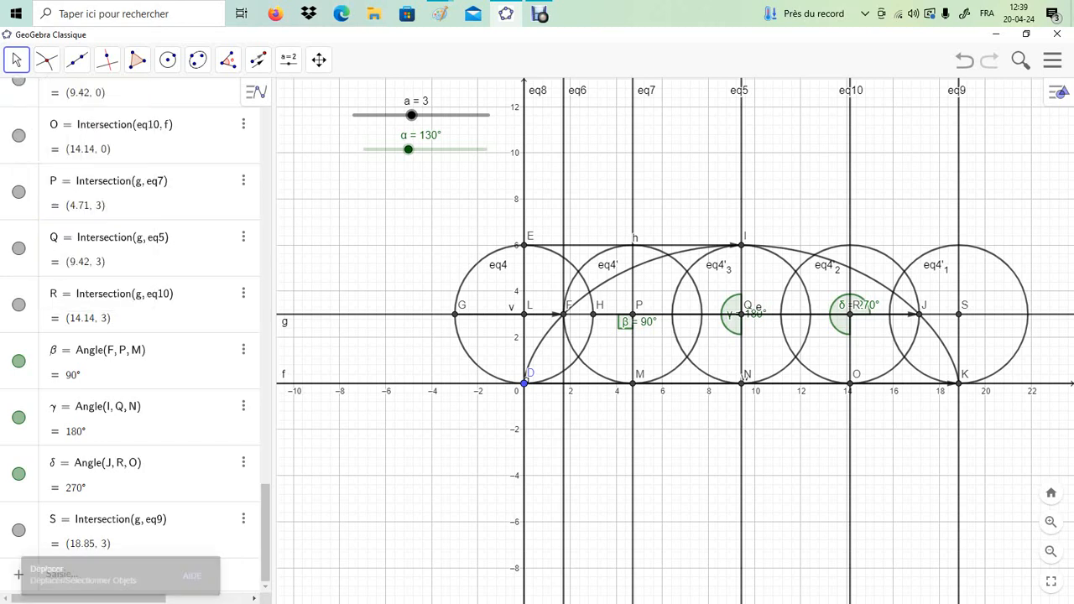
pyautogui.moveTo(680, 470); pyautogui.dragTo(617, 468)
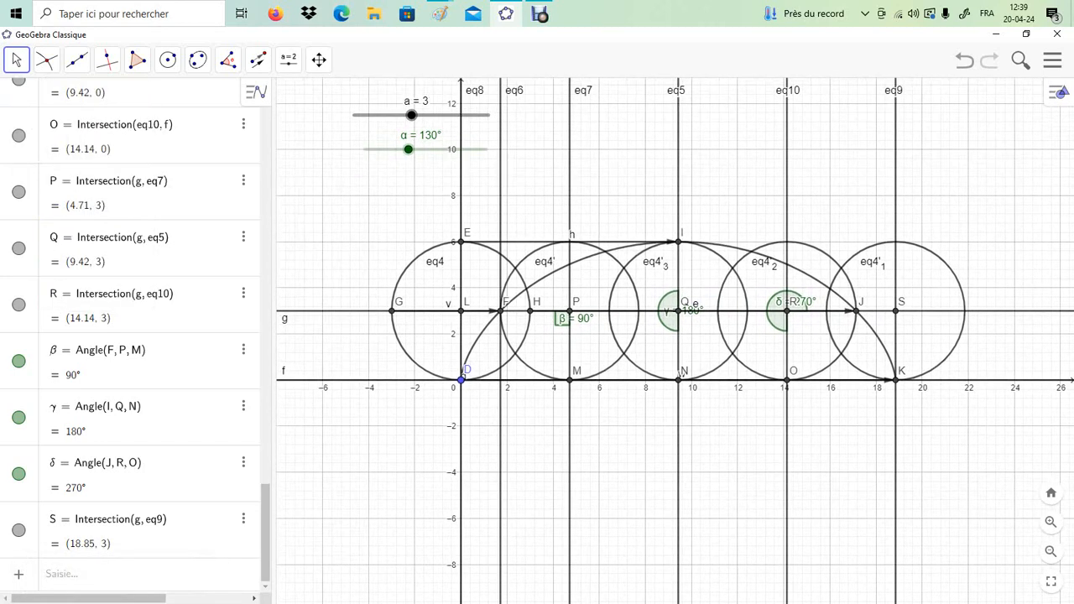
pyautogui.click(1051, 522)
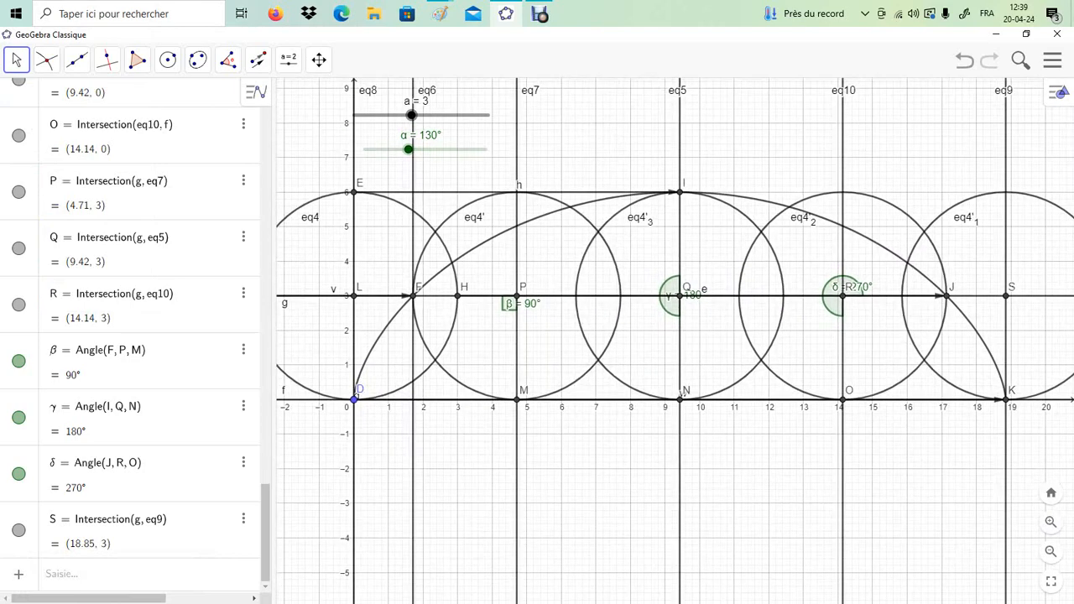
pyautogui.click(1051, 552)
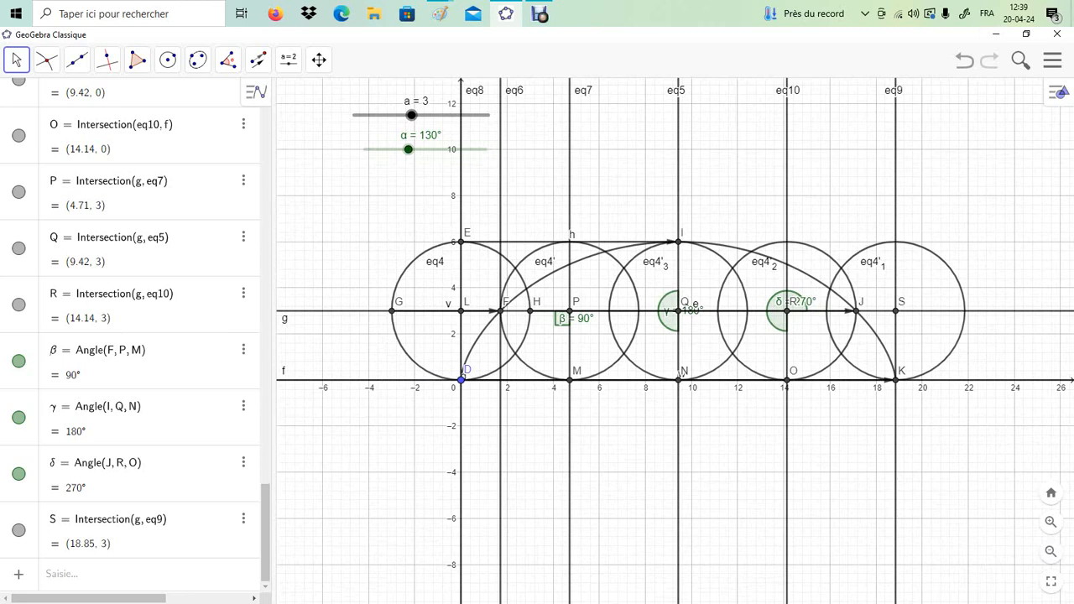
# - Open the properties of curve d, the cycloid, and set its colour to red (#FF0000)
pyautogui.click(15, 59)
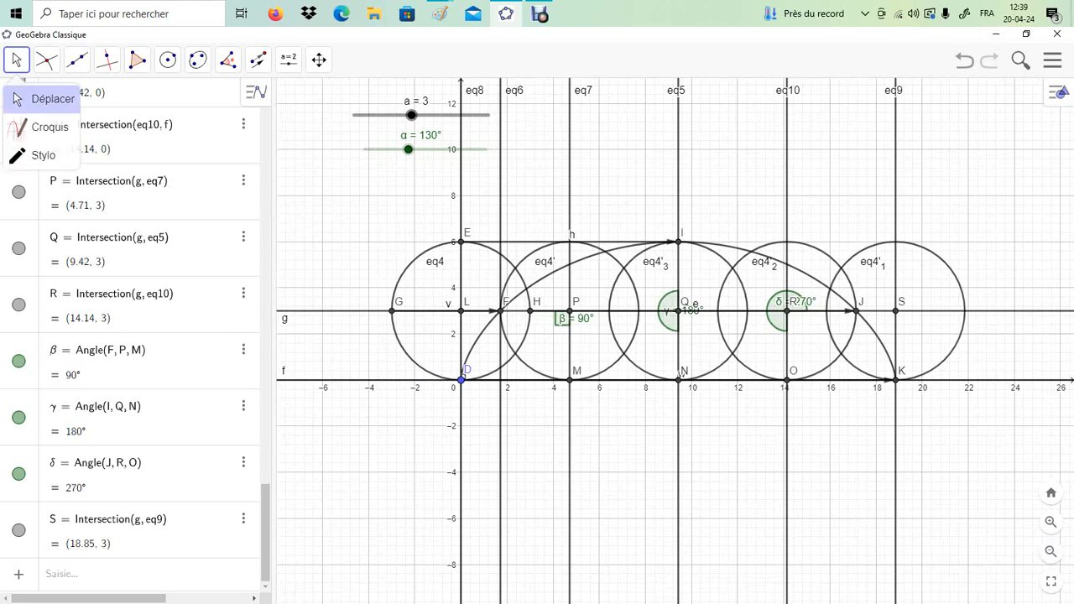
pyautogui.click(38, 98)
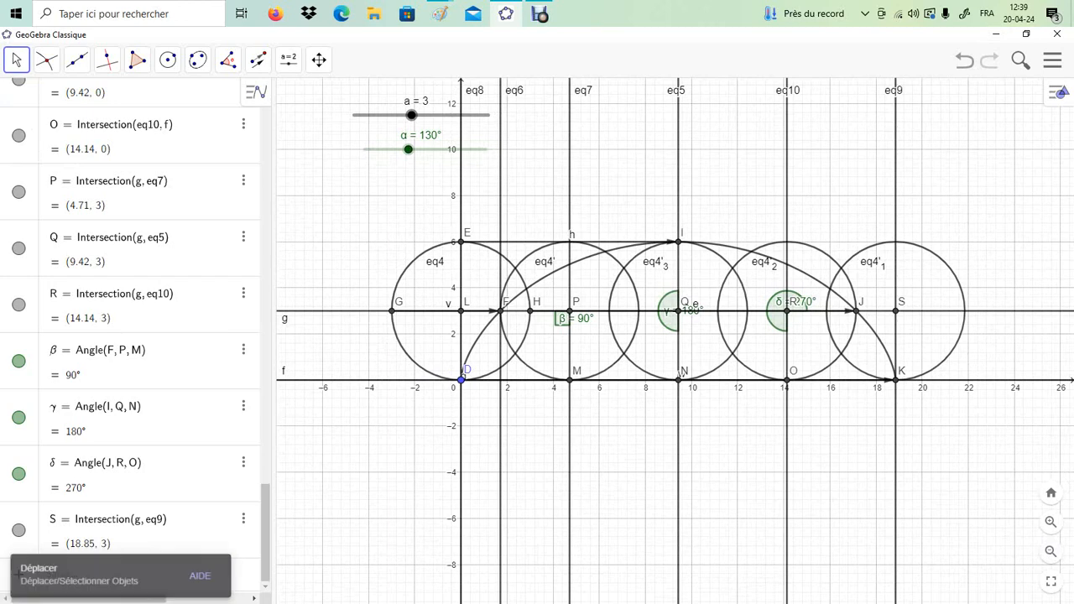
pyautogui.rightClick(585, 260)
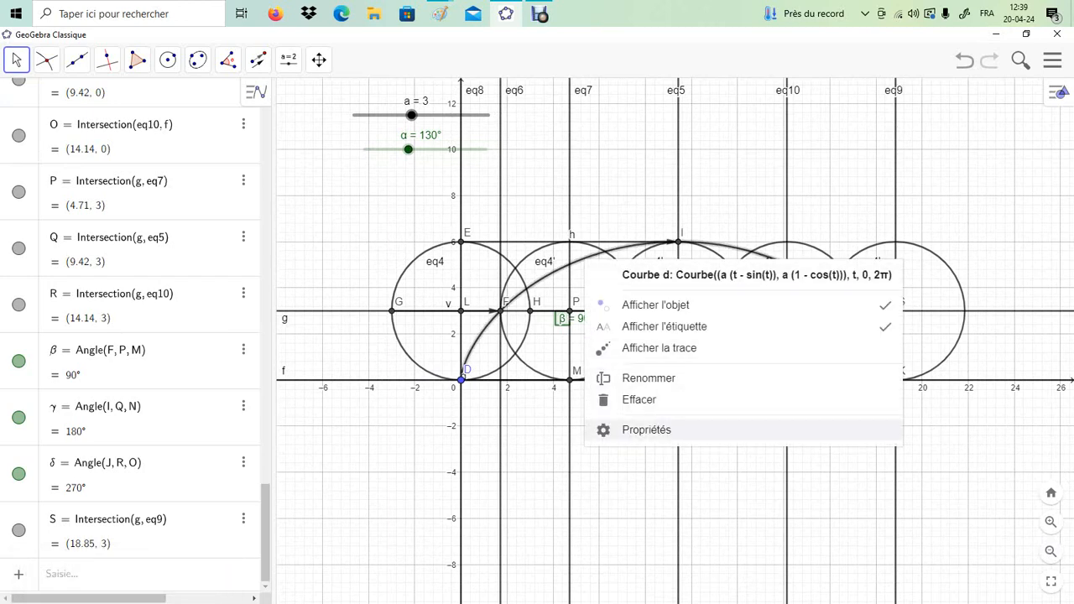
pyautogui.click(646, 430)
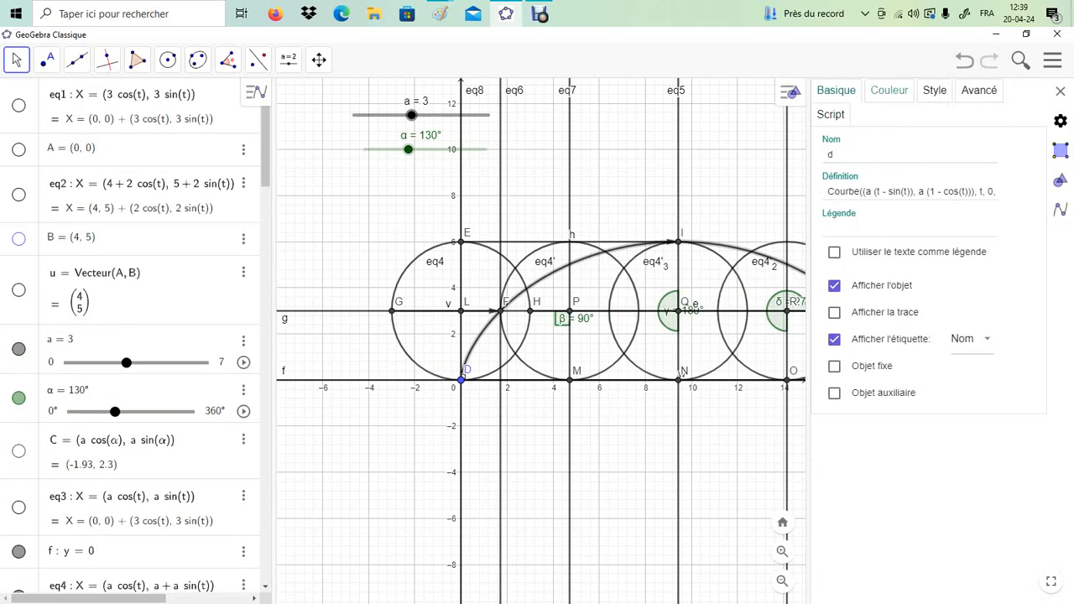
pyautogui.click(889, 90)
pyautogui.click(847, 154)
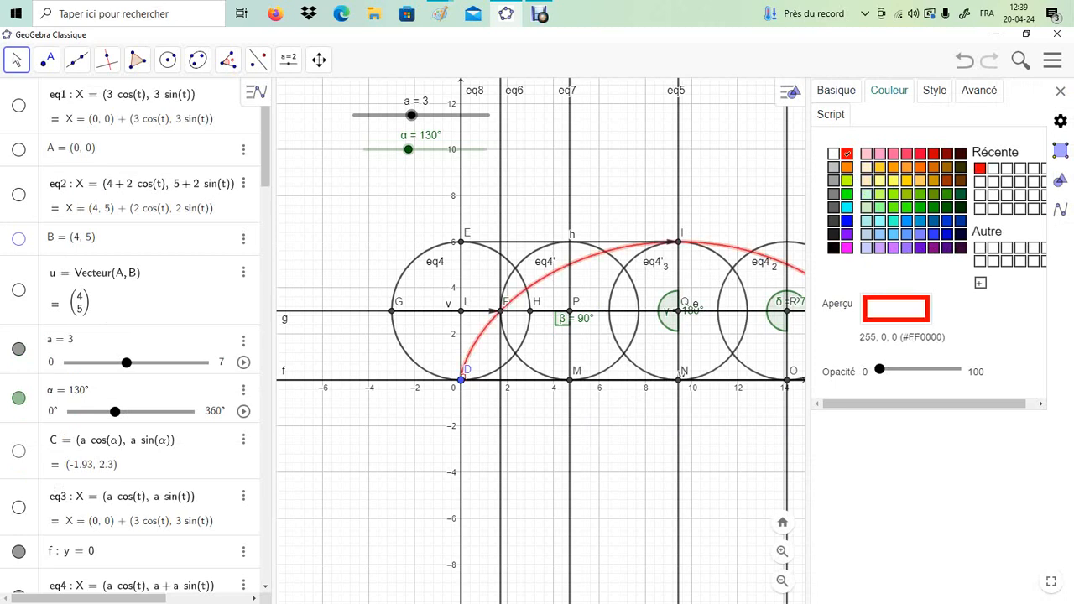
pyautogui.moveTo(880, 369)
pyautogui.mouseDown()
pyautogui.moveTo(914, 369)
pyautogui.moveTo(881, 369)
pyautogui.mouseUp()
# - Style the cycloid with line thickness 11, line opacity 80 and a dashed line, and collapse its properties view
pyautogui.click(936, 91)
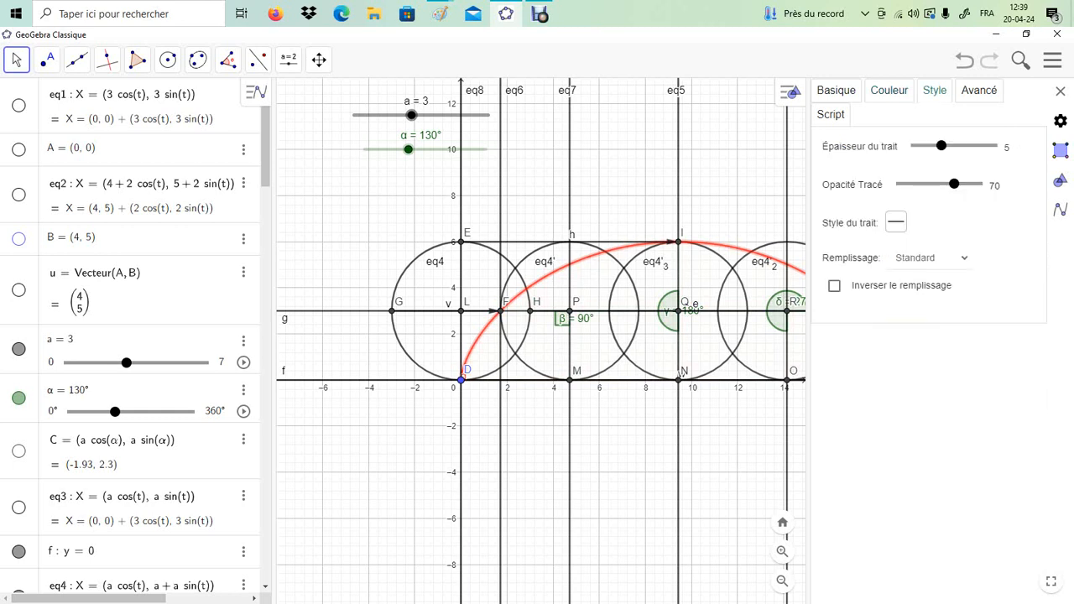
pyautogui.moveTo(941, 146); pyautogui.dragTo(979, 146)
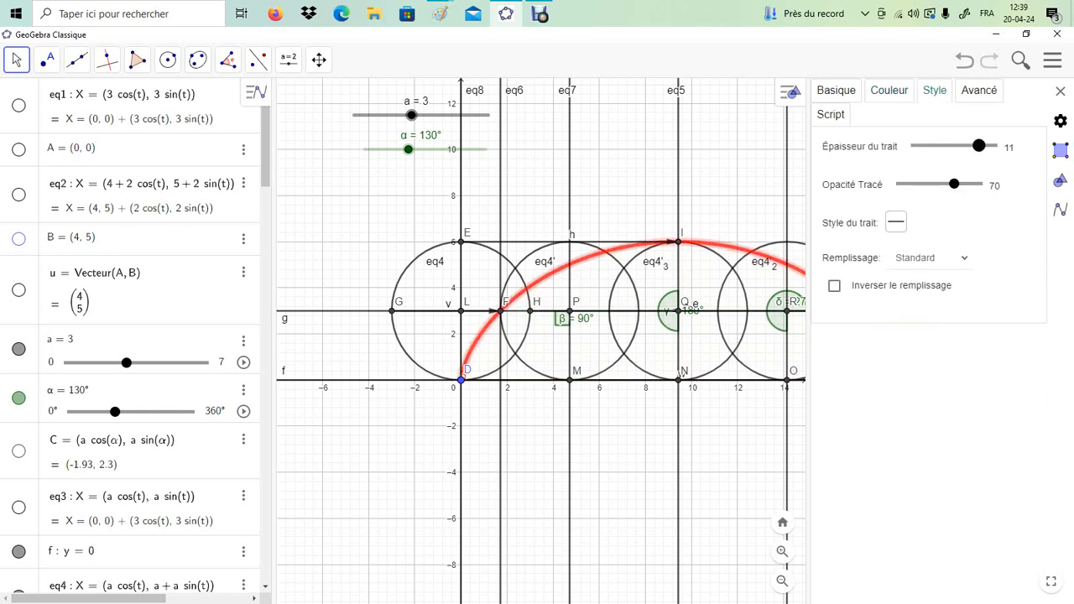
pyautogui.moveTo(954, 184); pyautogui.dragTo(962, 184)
pyautogui.click(897, 222)
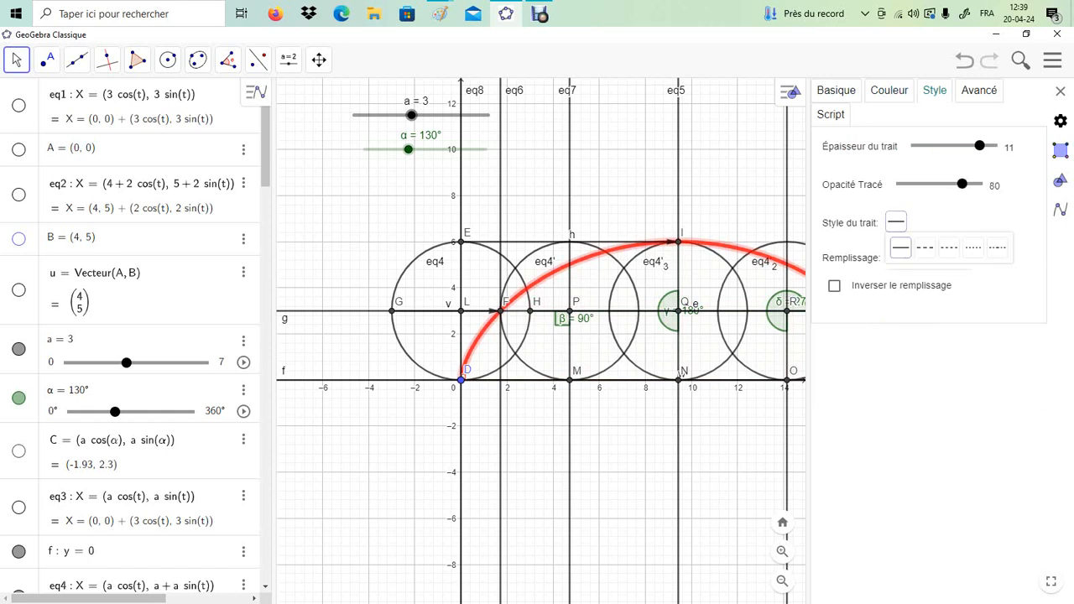
pyautogui.click(925, 247)
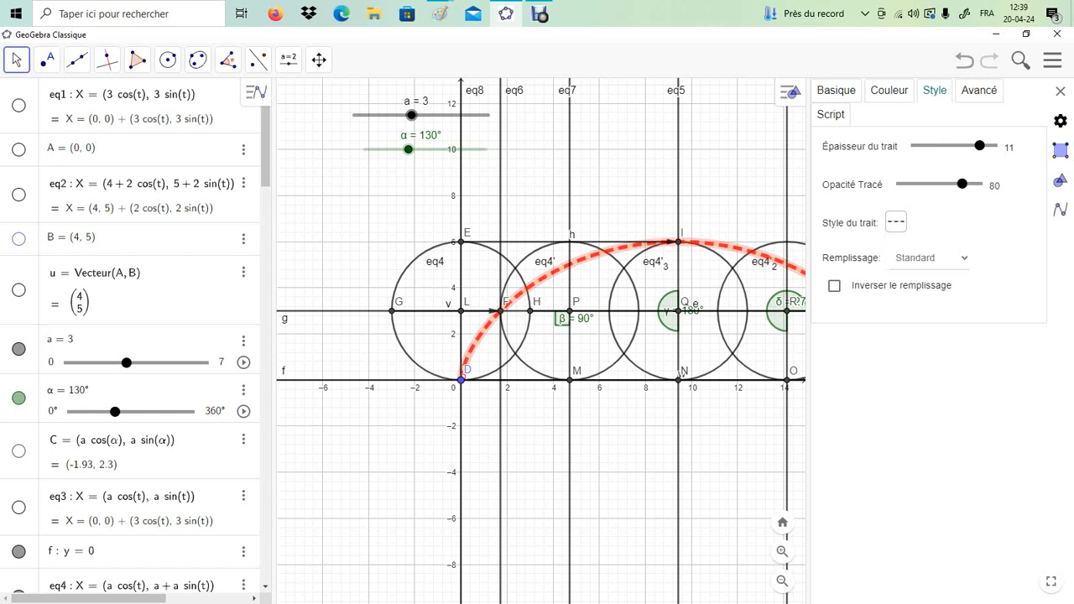
pyautogui.moveTo(808, 353); pyautogui.dragTo(1071, 353)
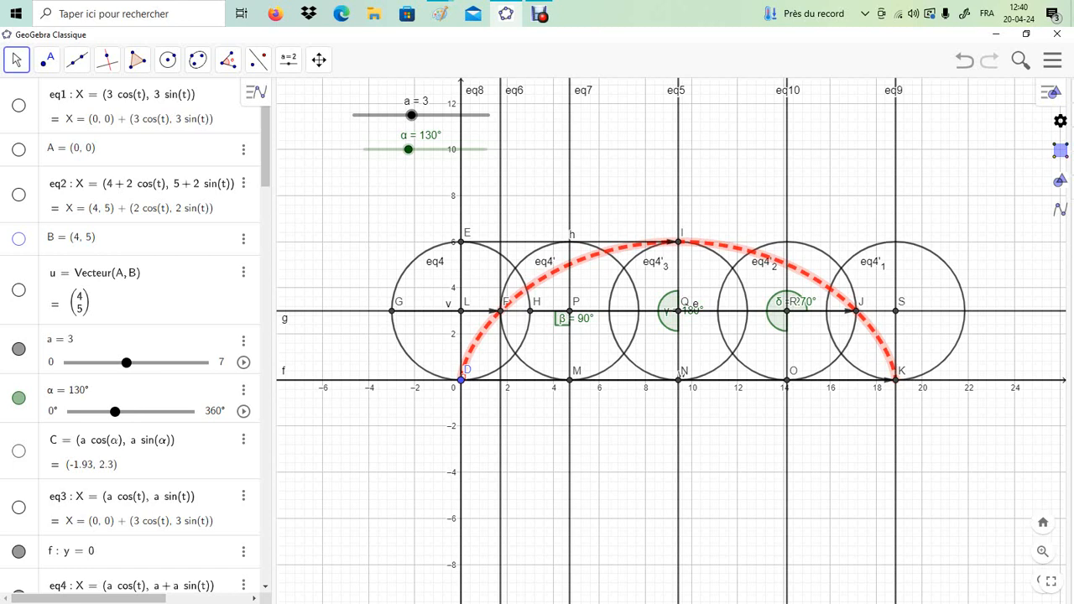
# - Activate the Point on Object tool and hide point D at the origin
pyautogui.click(47, 59)
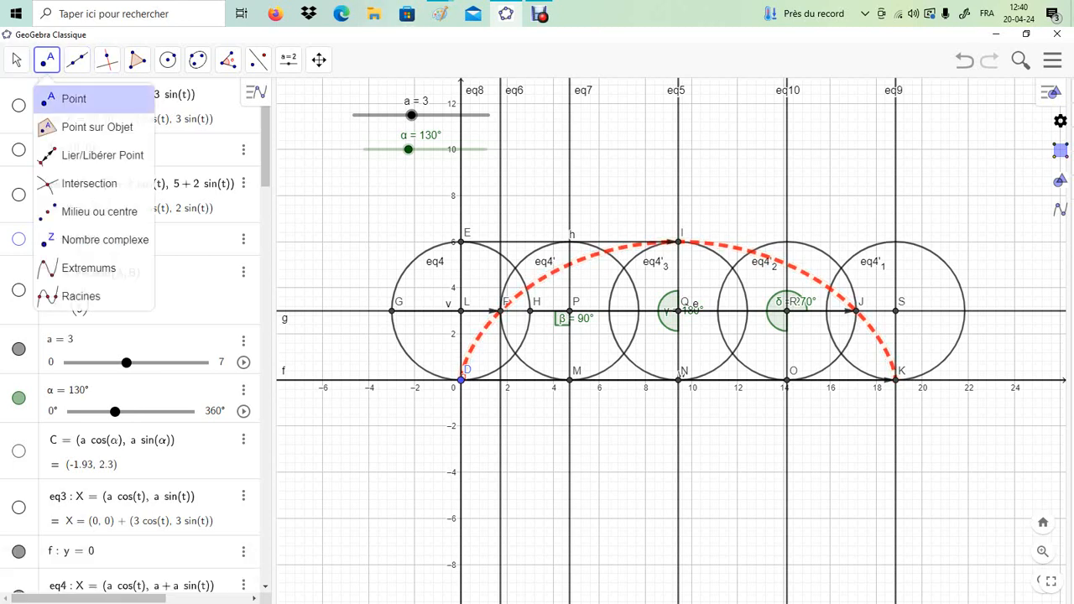
pyautogui.click(97, 127)
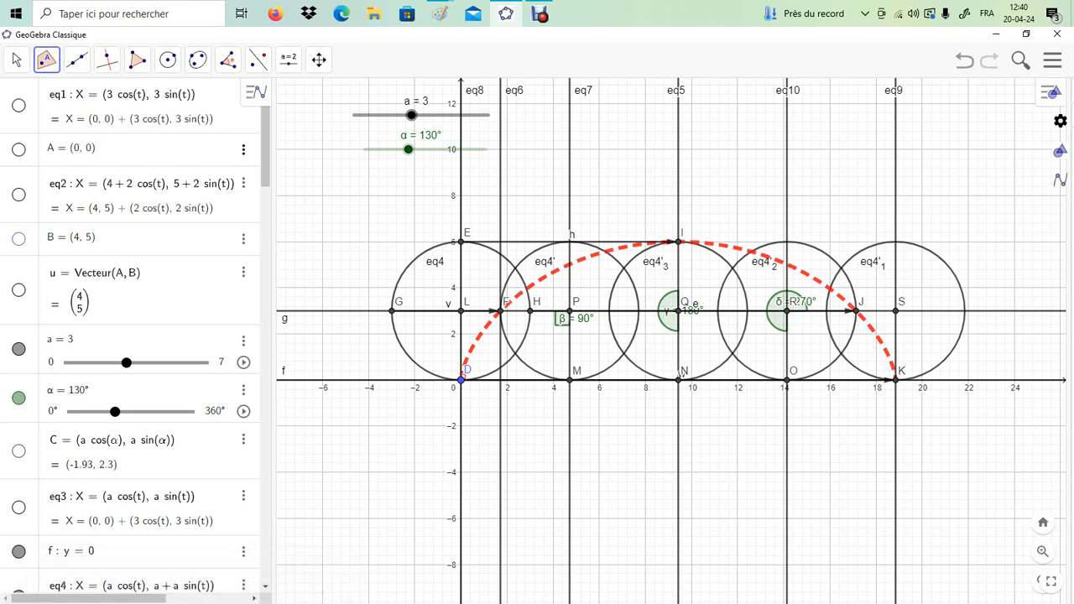
pyautogui.scroll(-4, 134, 335)
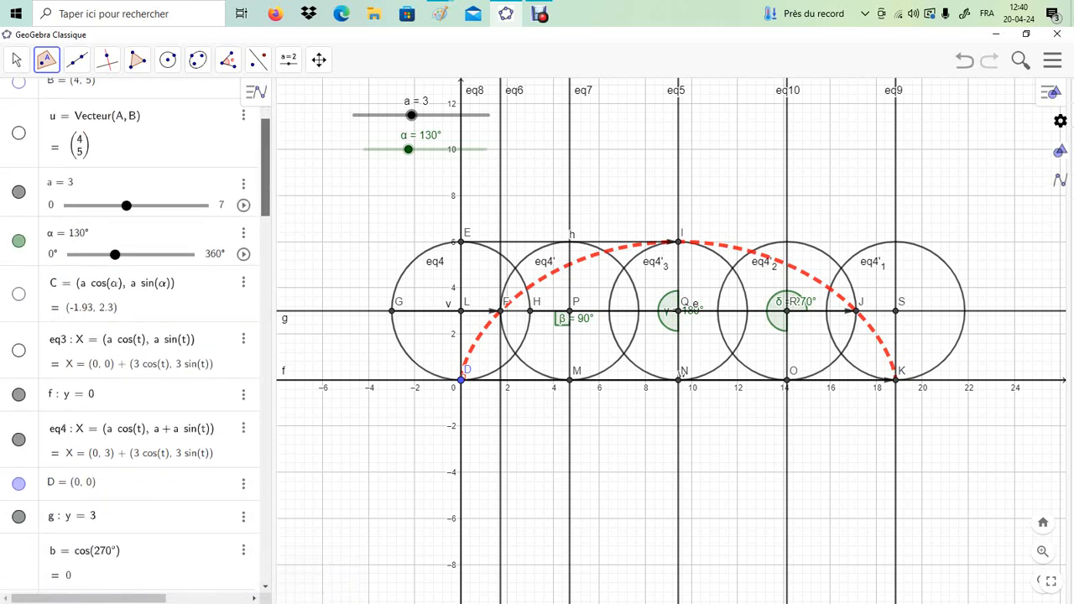
pyautogui.scroll(-4, 134, 336)
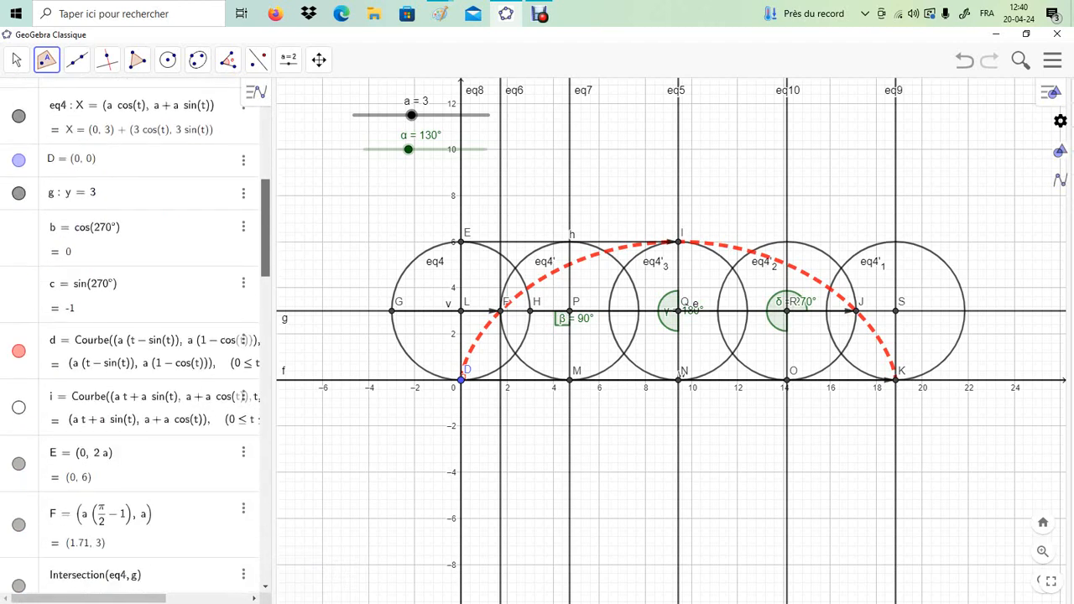
pyautogui.scroll(-10, 134, 335)
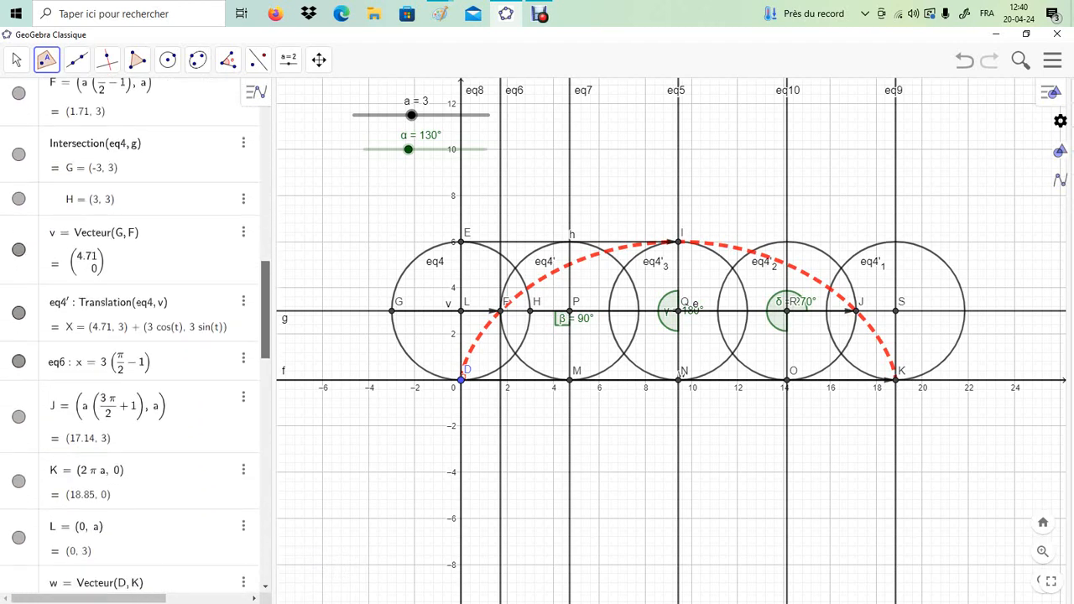
pyautogui.scroll(18, 135, 336)
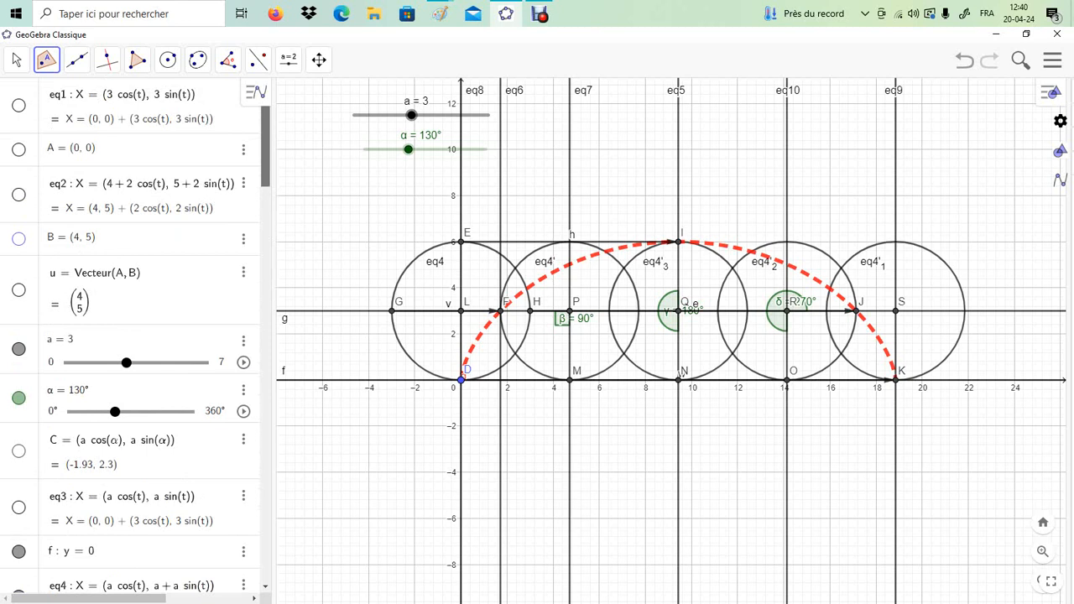
pyautogui.scroll(-6, 135, 336)
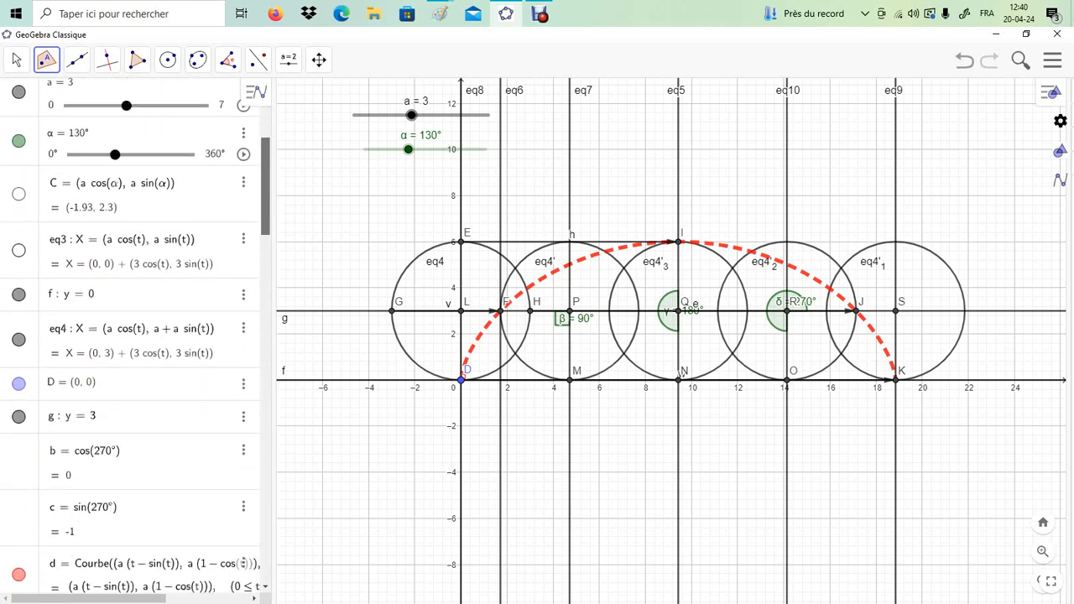
pyautogui.scroll(-5, 134, 336)
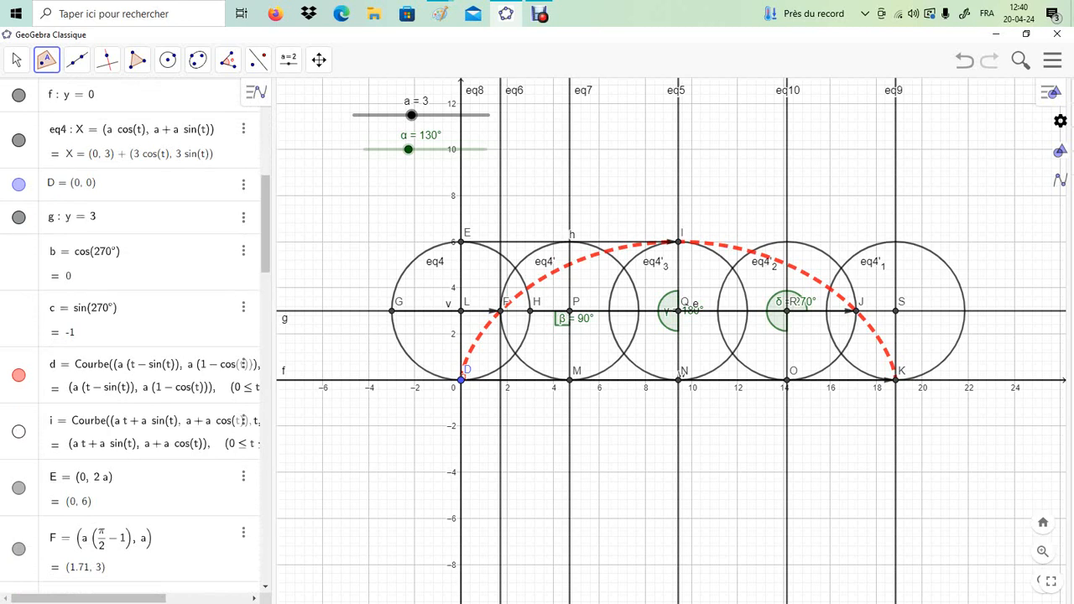
pyautogui.click(18, 182)
# - Try to place a point on the cycloid at the origin and animate it
pyautogui.click(462, 380)
pyautogui.rightClick(462, 380)
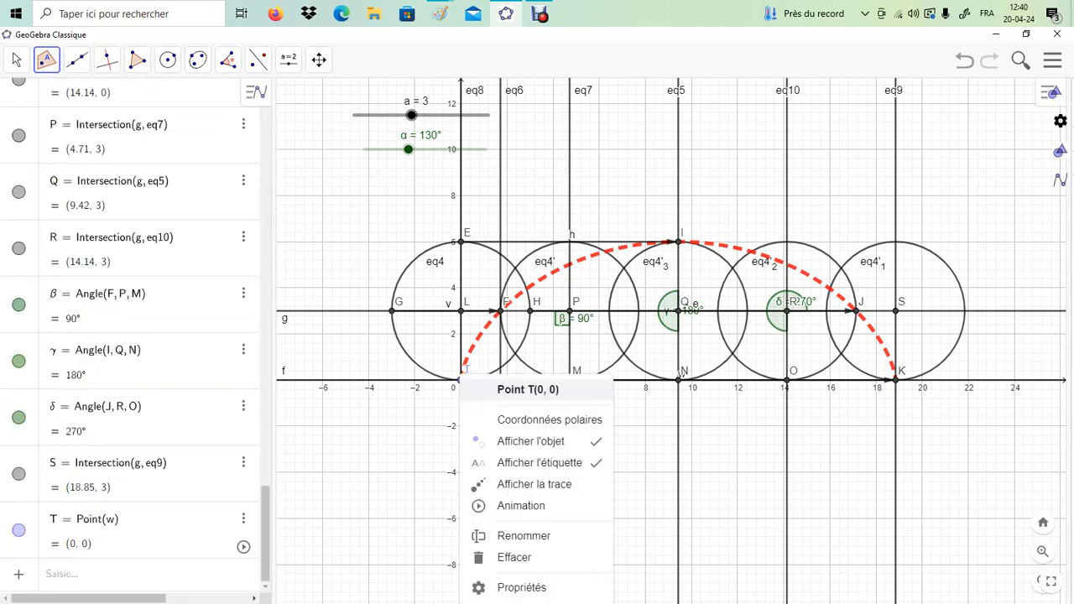
pyautogui.click(514, 506)
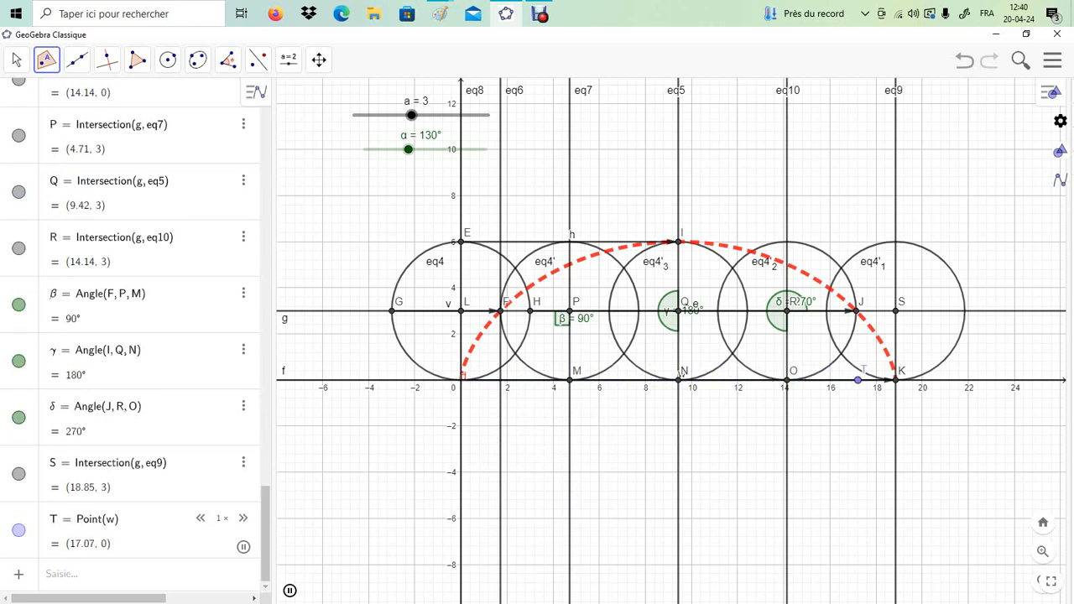
# - Hide line f, defined by y = 0
pyautogui.scroll(20, 131, 336)
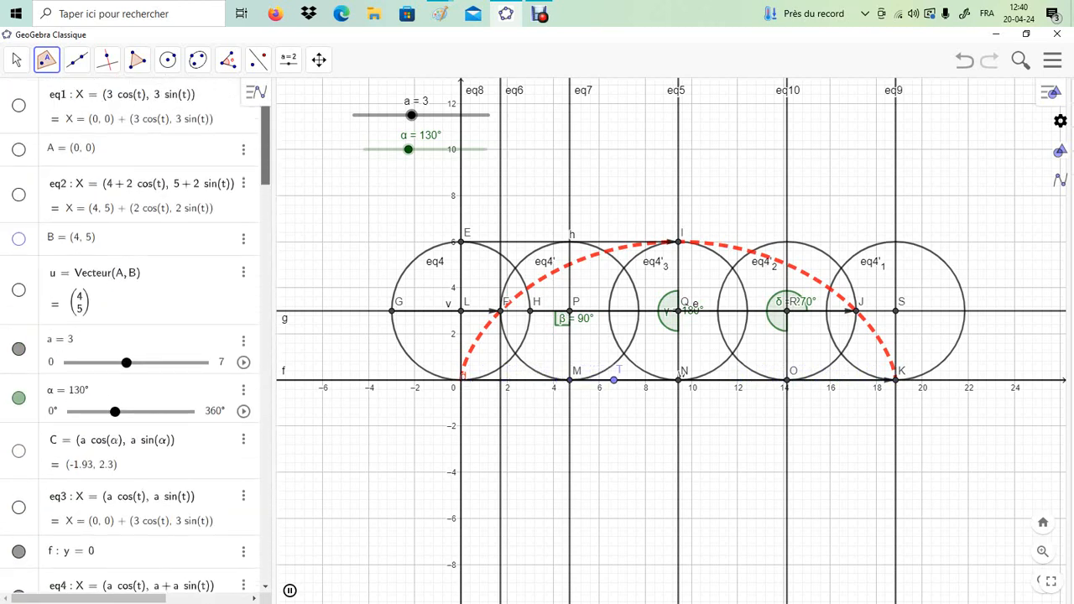
pyautogui.scroll(-2, 130, 336)
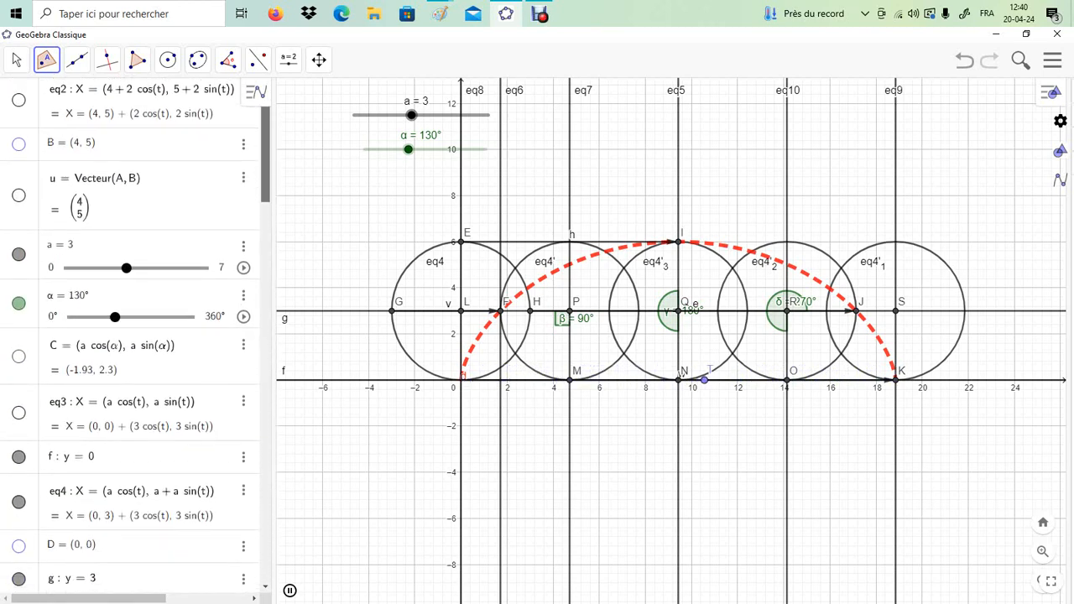
pyautogui.scroll(-1, 131, 336)
pyautogui.scroll(-2, 131, 336)
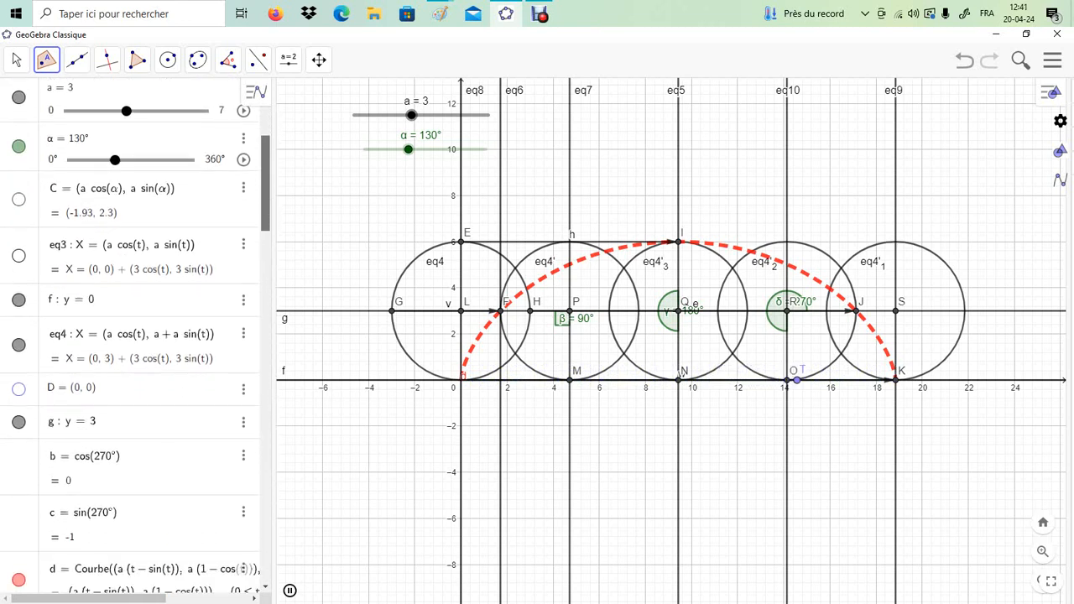
pyautogui.click(18, 299)
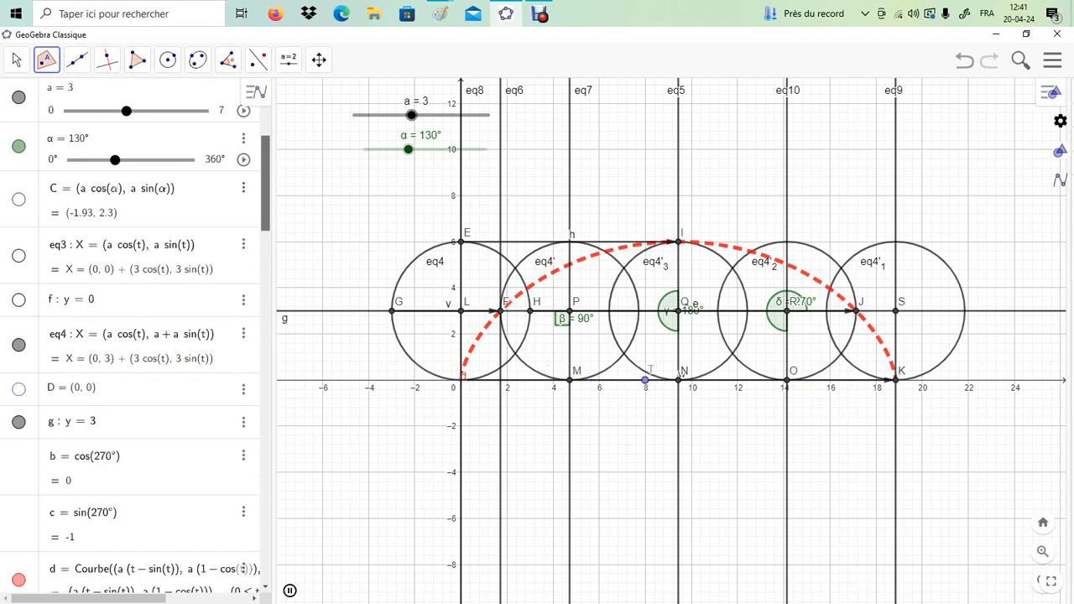
# - Stop the animation of point T on vector w and delete the point
pyautogui.scroll(-10, 130, 335)
pyautogui.scroll(-5, 130, 336)
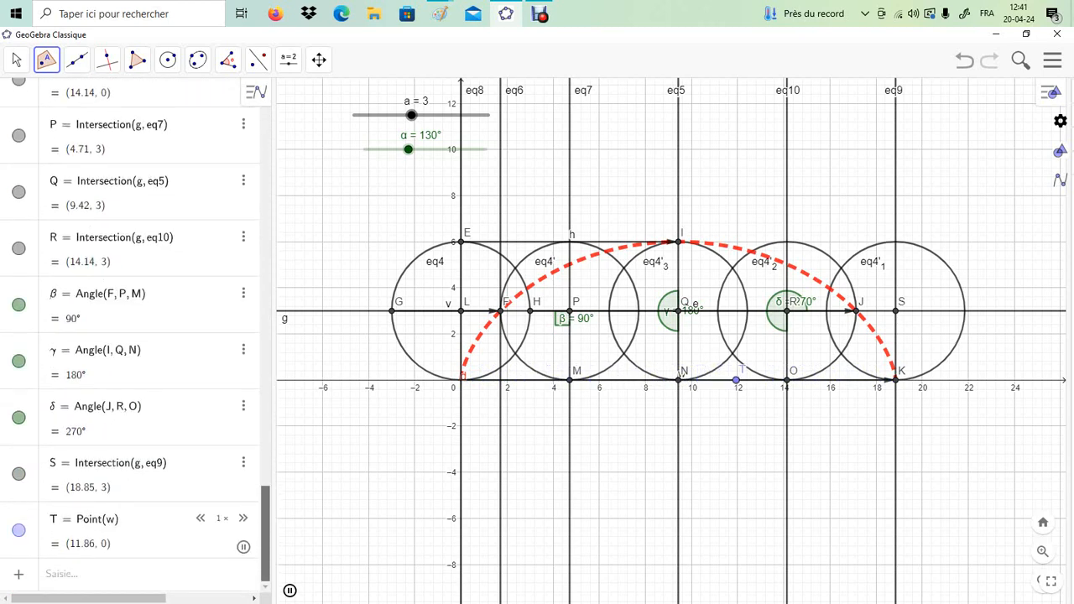
pyautogui.click(243, 547)
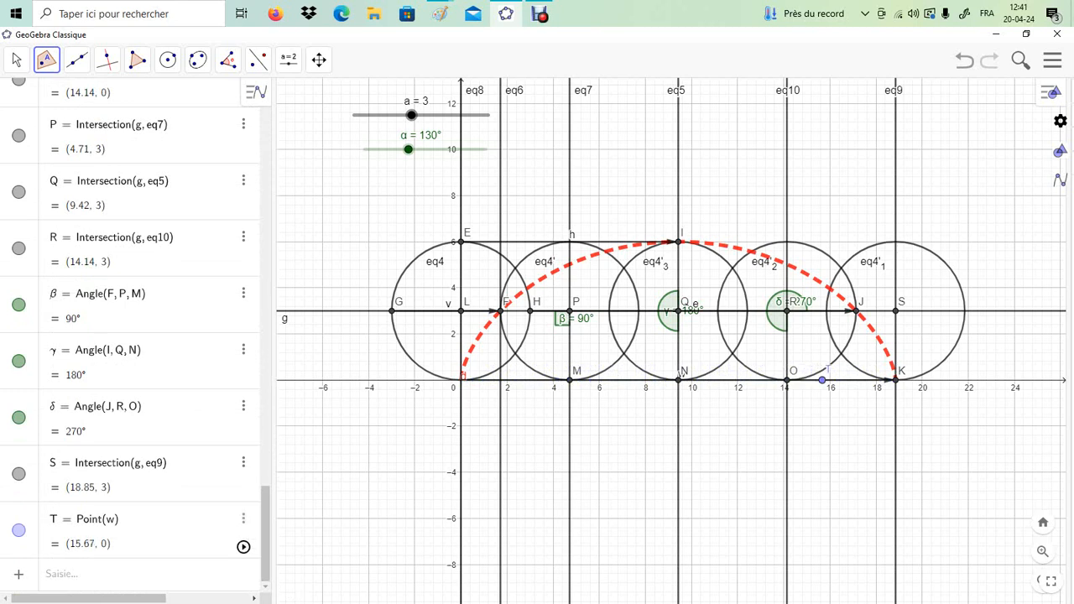
pyautogui.click(243, 519)
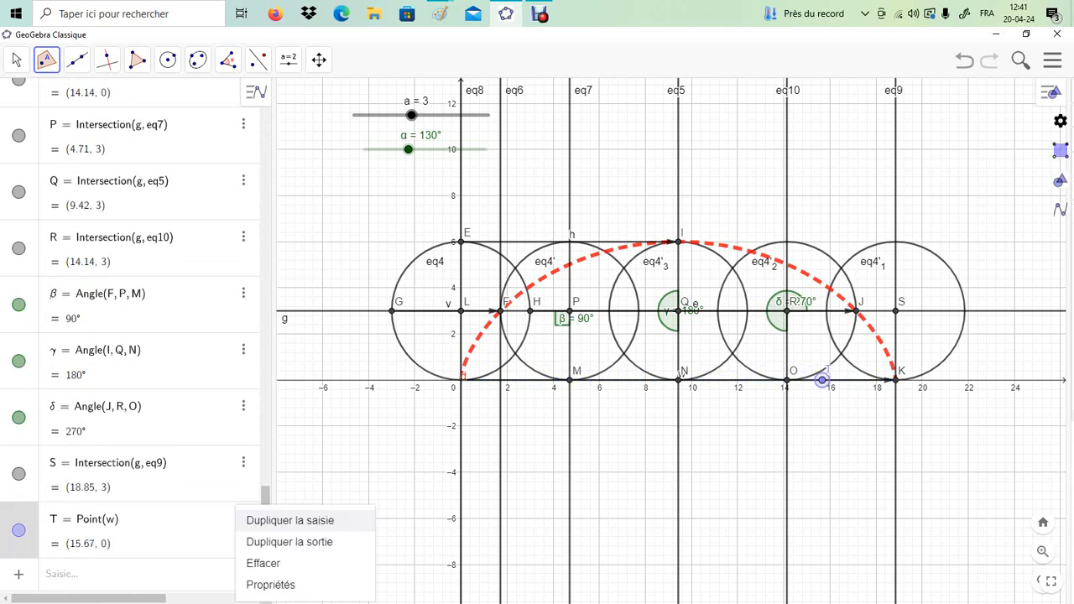
pyautogui.click(263, 564)
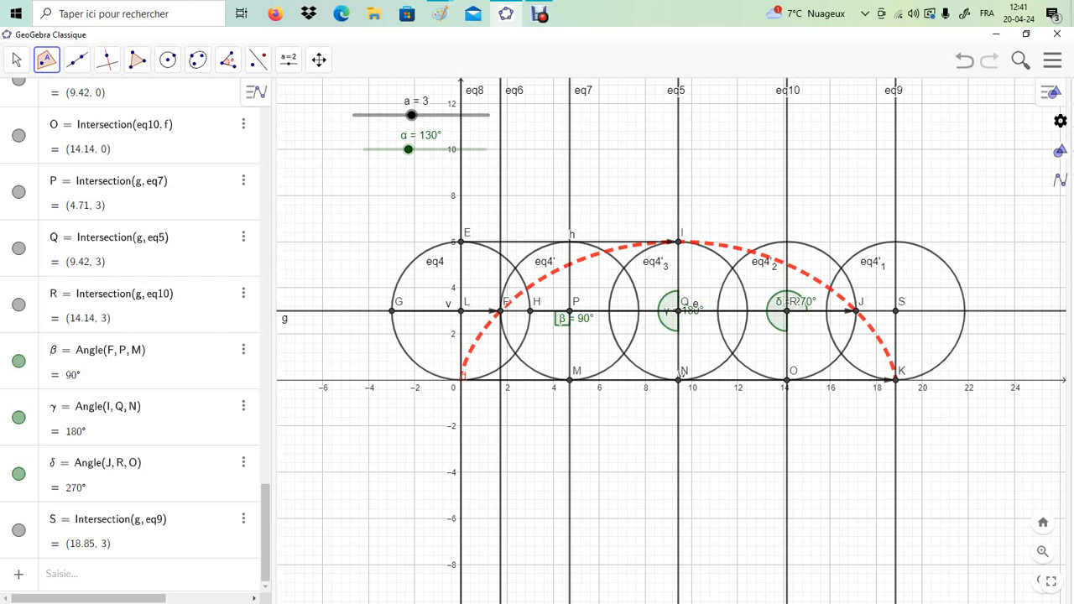
# - Hide circle eq4, the one centred at (0, 3)
pyautogui.scroll(10, 135, 336)
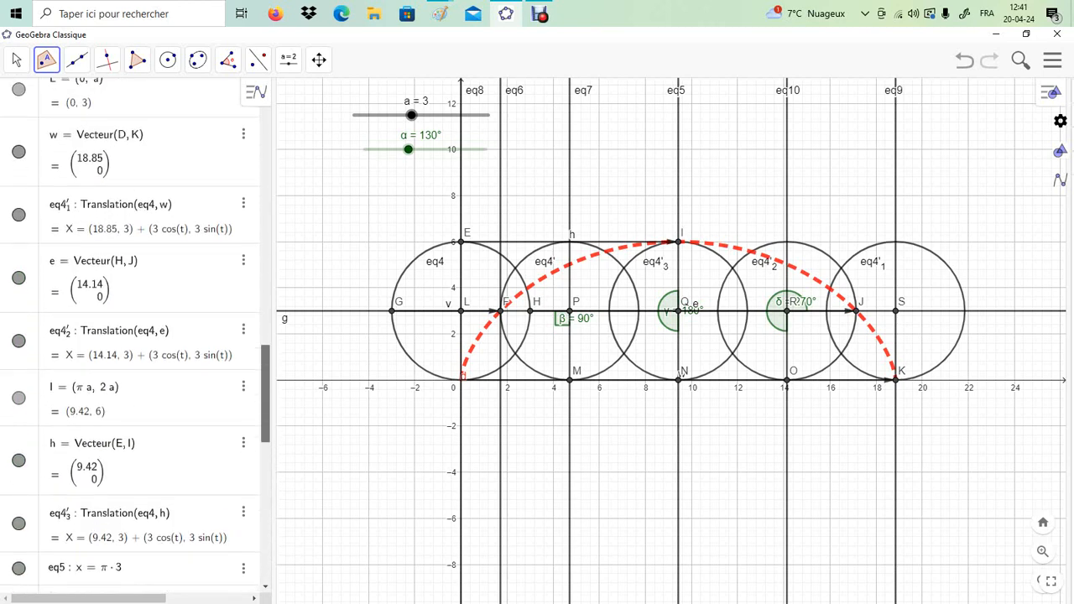
pyautogui.scroll(10, 134, 336)
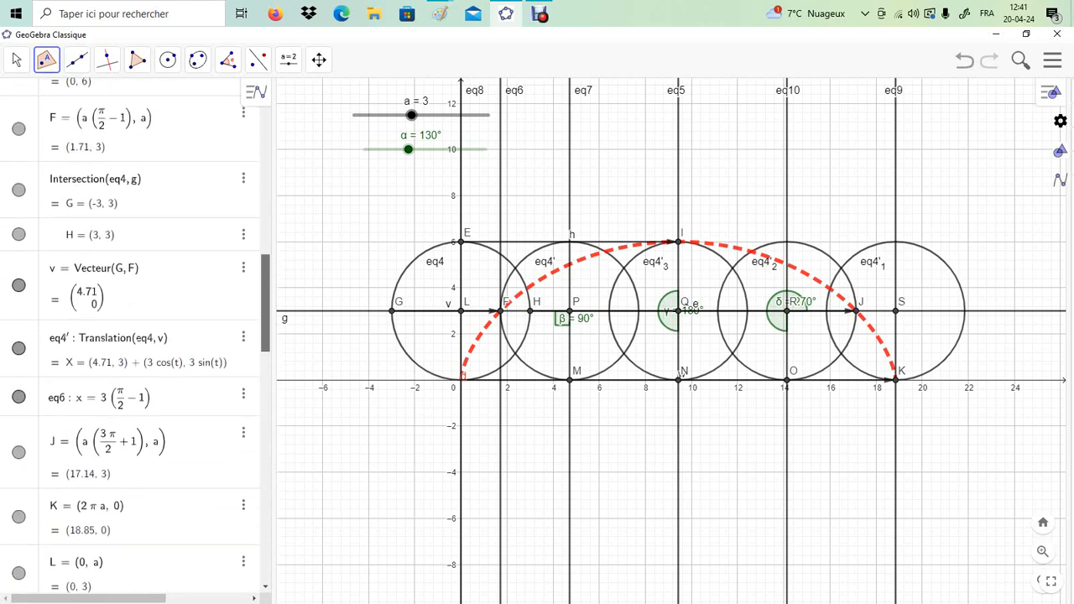
pyautogui.scroll(10, 135, 336)
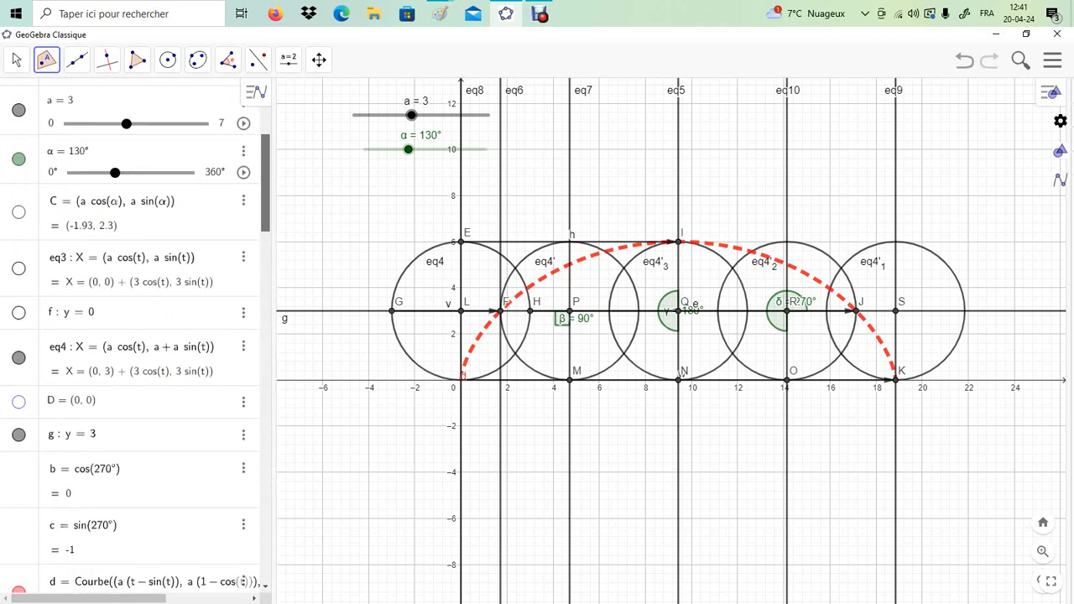
pyautogui.click(19, 341)
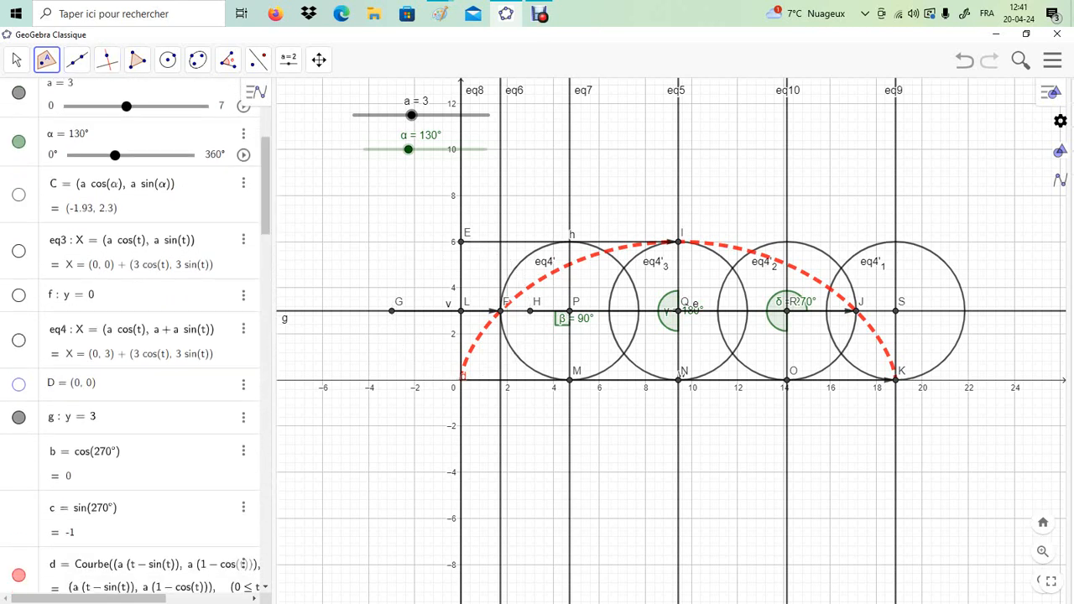
# - Place a point on the cycloid curve d near its start, at about (0.3, 1.03), with Point on Object
pyautogui.click(47, 60)
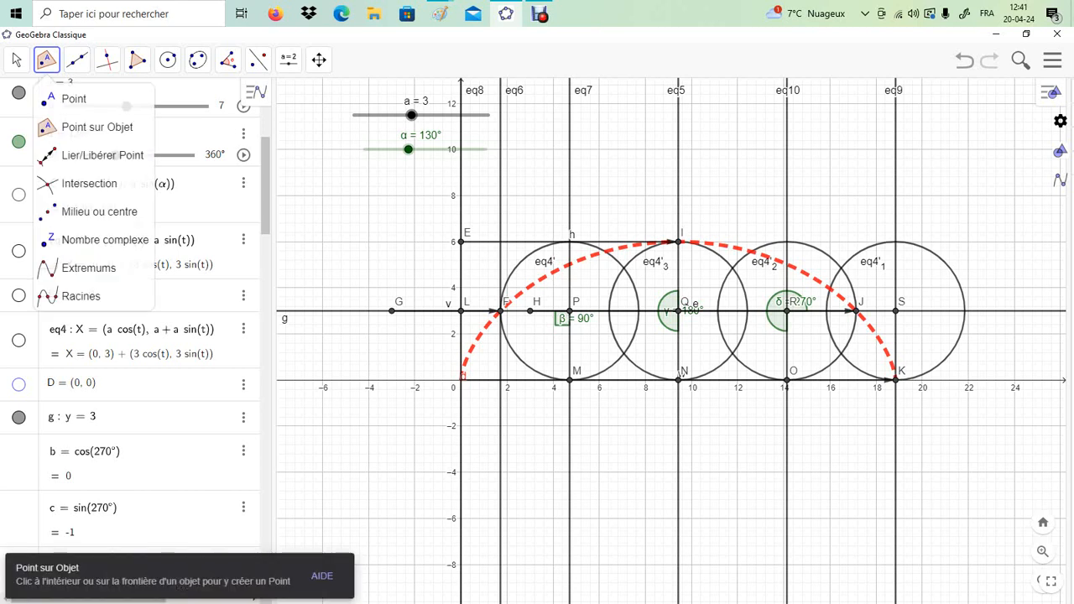
pyautogui.click(96, 126)
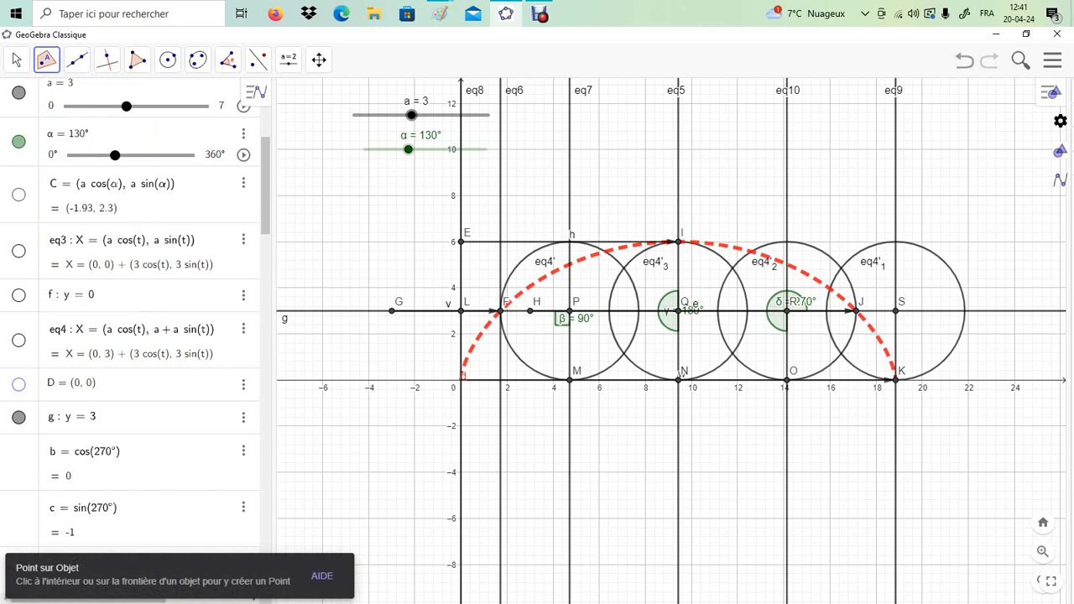
pyautogui.click(467, 357)
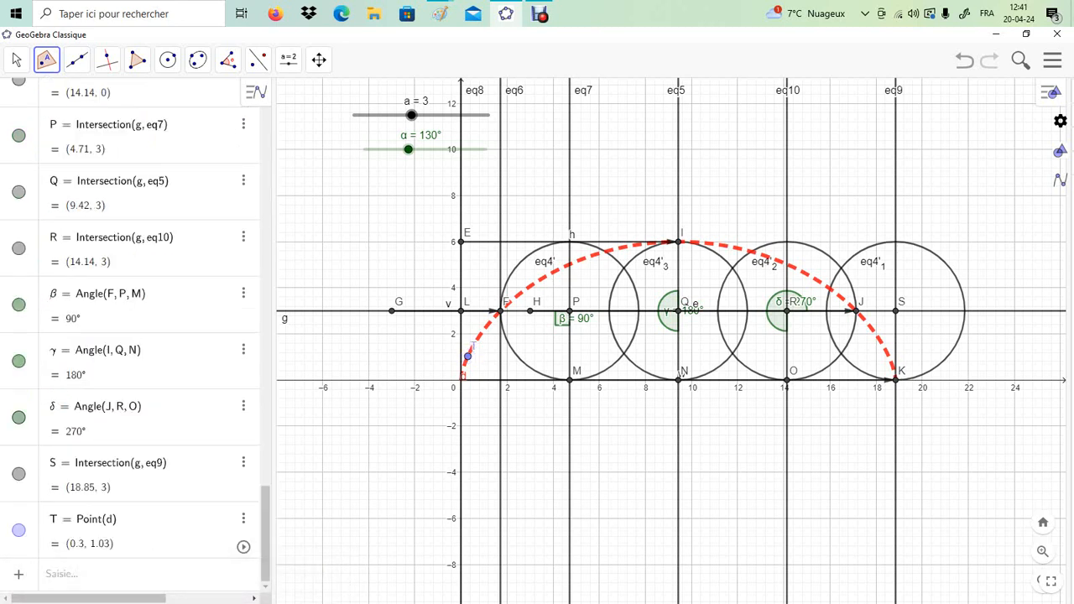
# - Start the animation of point T along the cycloid and show circle eq4, centred at (0, 3), again
pyautogui.click(244, 546)
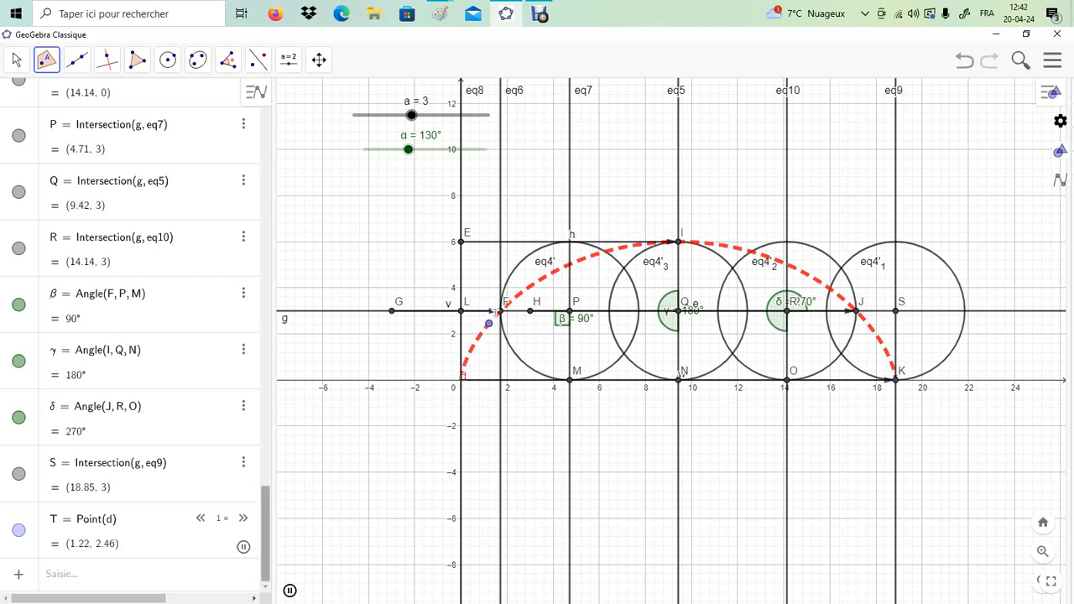
pyautogui.scroll(20, 134, 336)
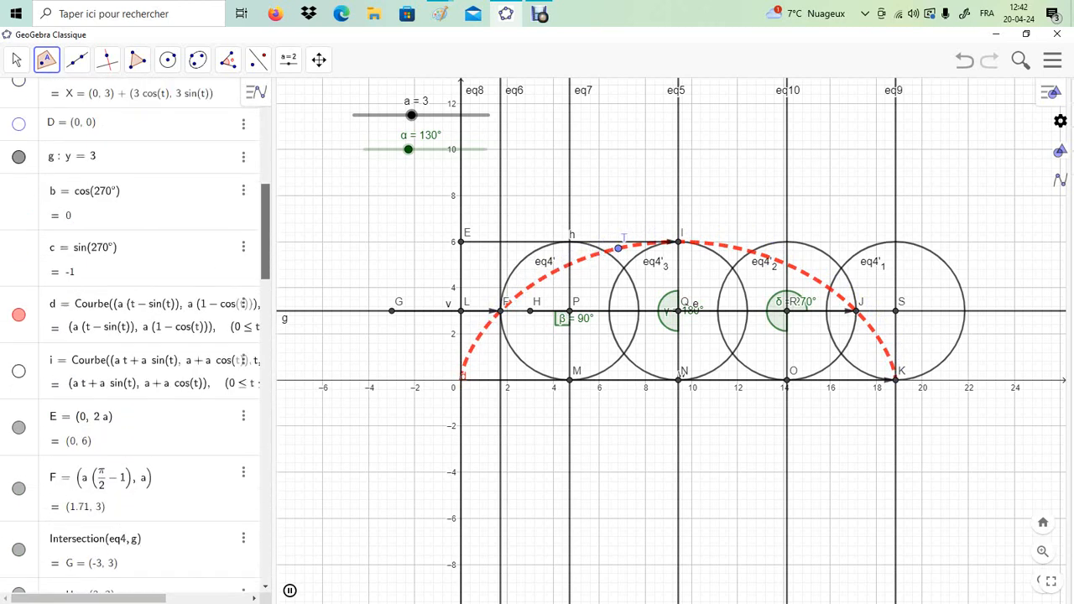
pyautogui.scroll(-5, 134, 336)
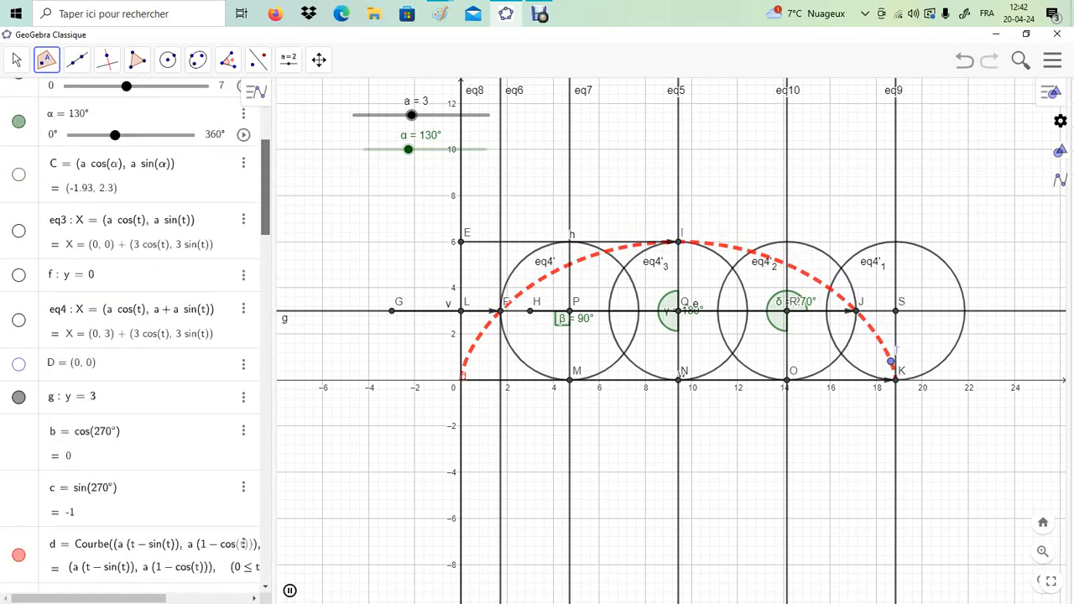
pyautogui.scroll(3, 130, 336)
pyautogui.scroll(-4, 130, 336)
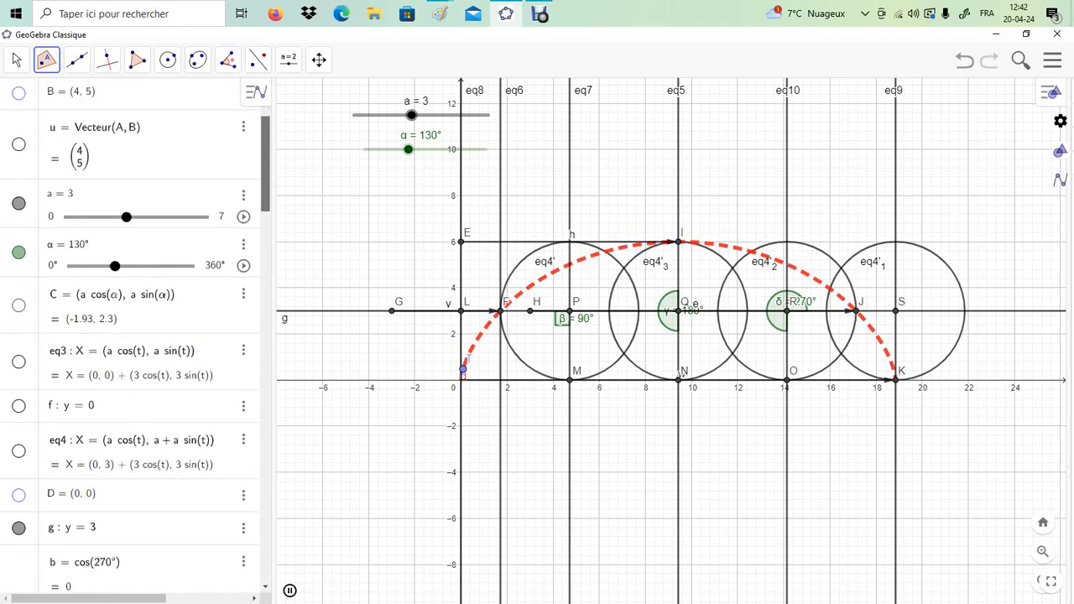
pyautogui.scroll(-1, 130, 335)
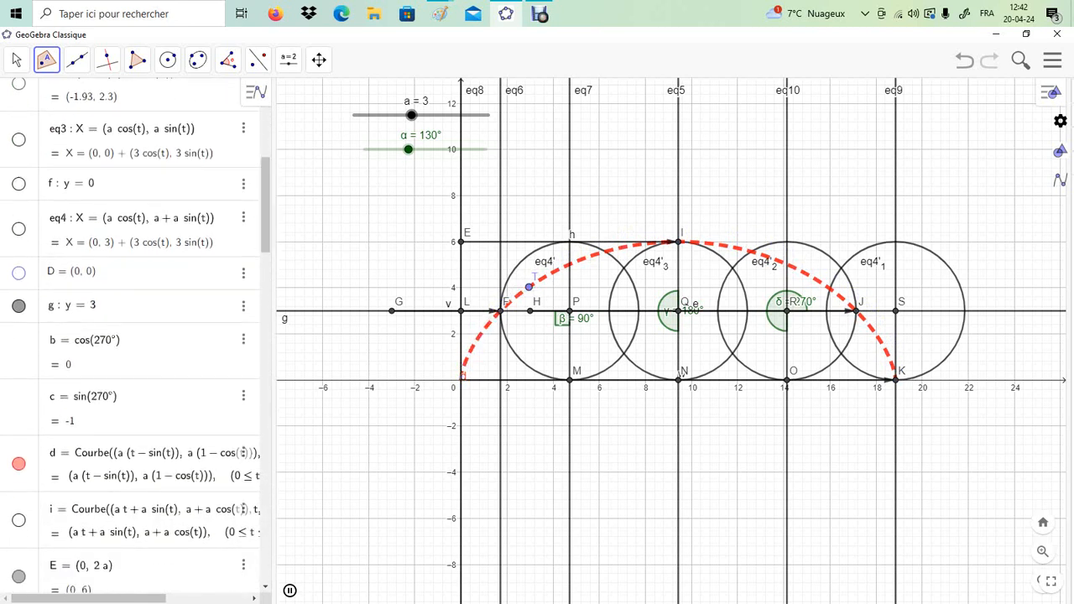
pyautogui.click(18, 229)
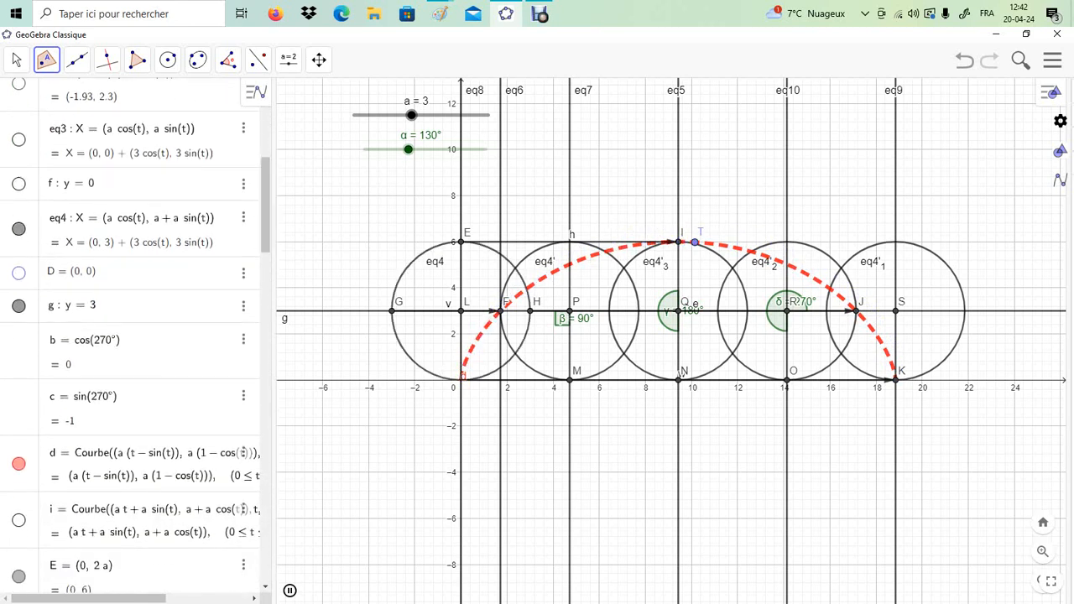